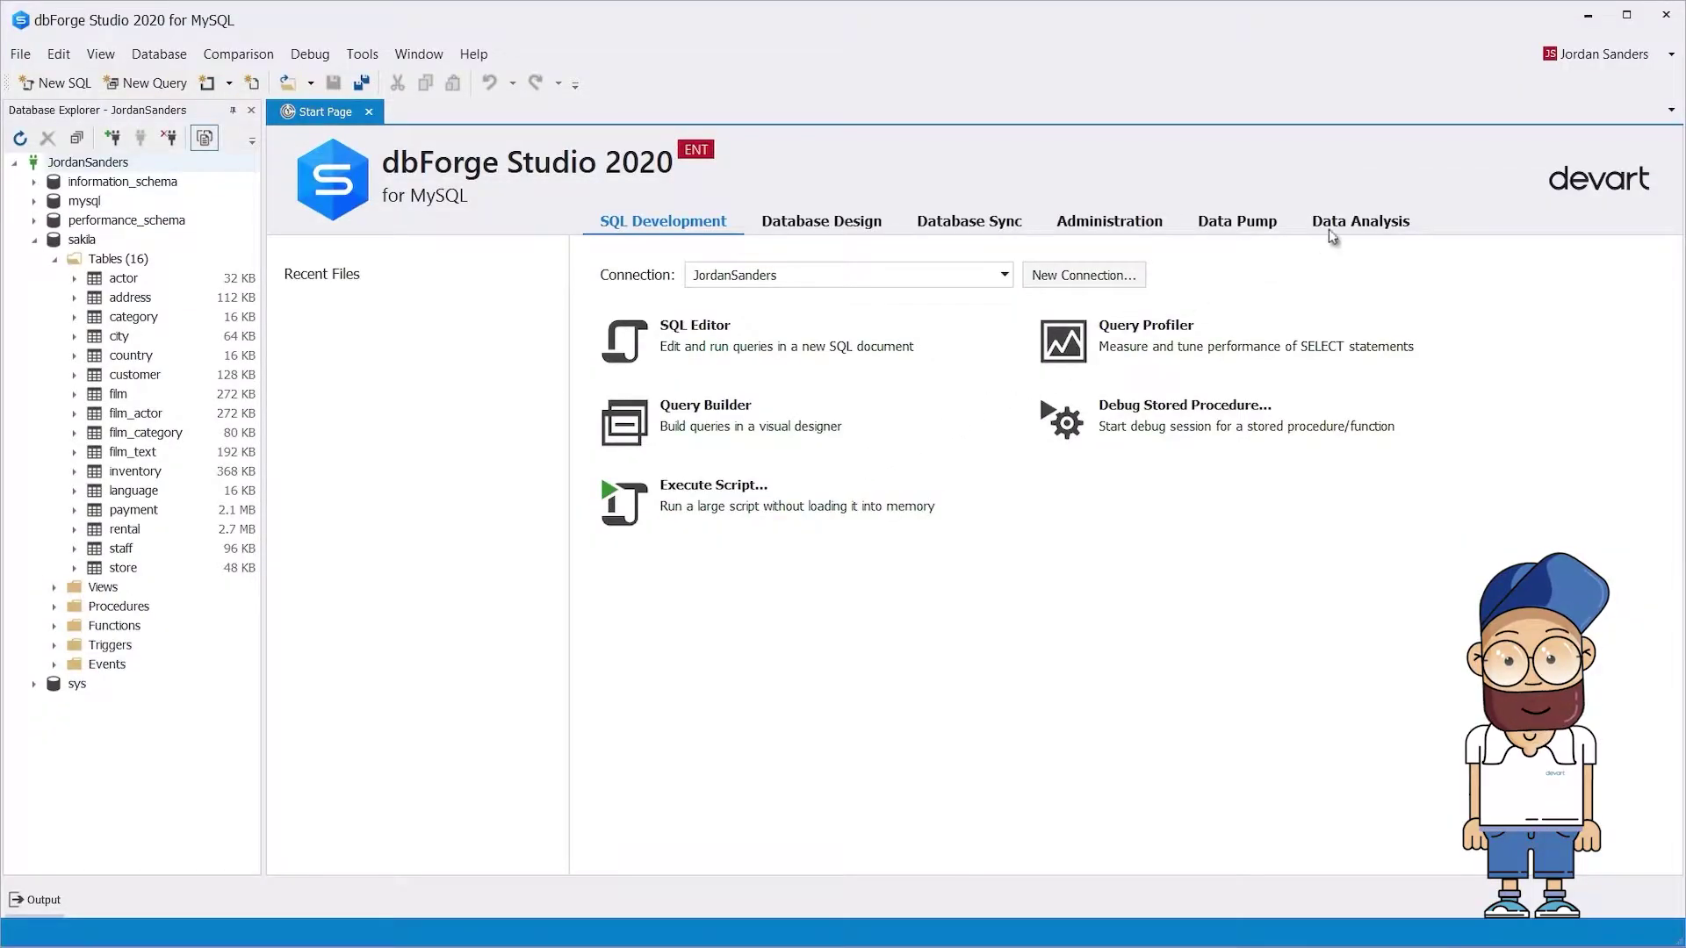
- Show the Data Analysis tasks on the dbForge Start Page
left_click(1361, 222)
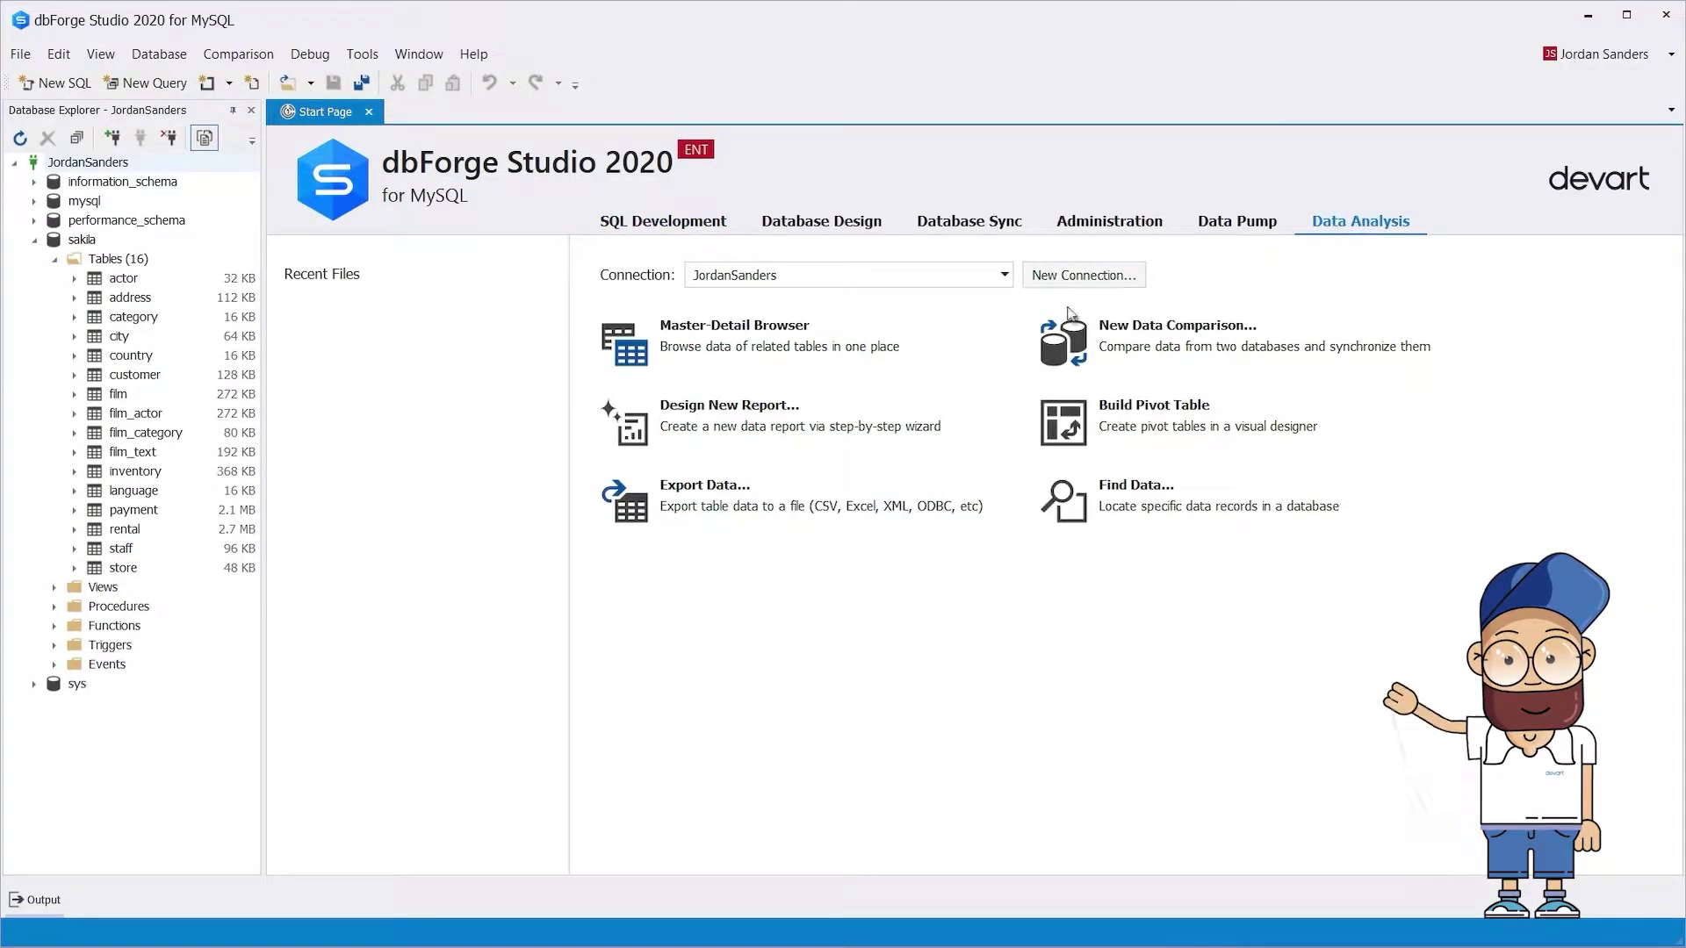
left_click(736, 419)
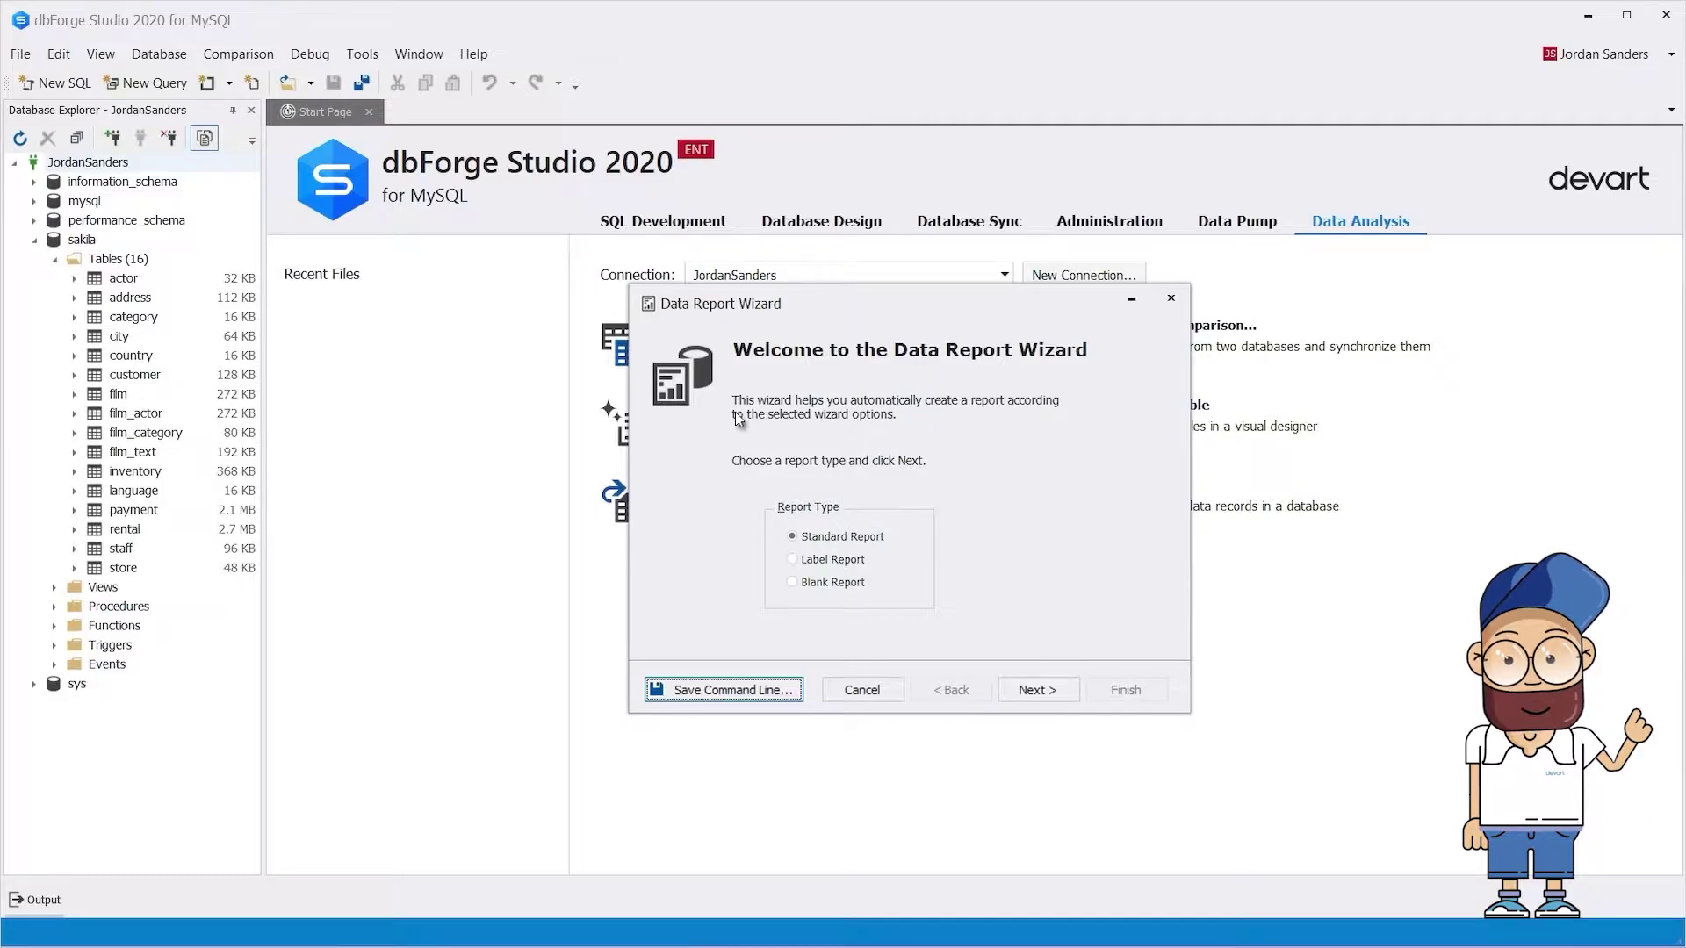
left_click(1061, 690)
left_click(1045, 471)
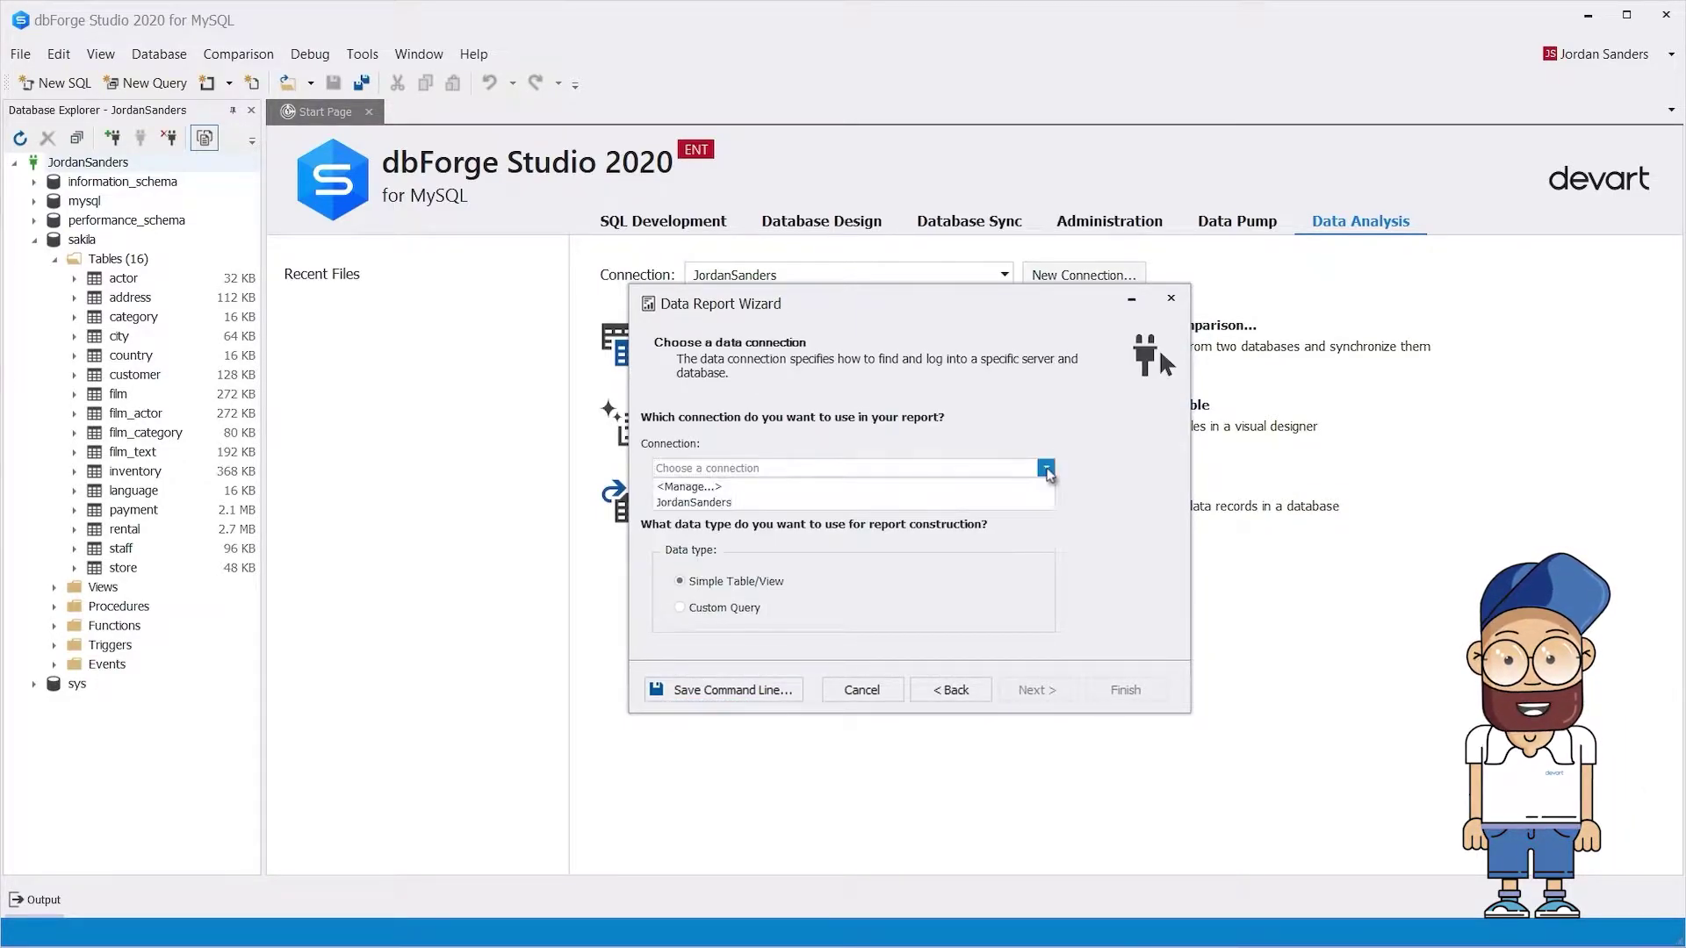
left_click(980, 502)
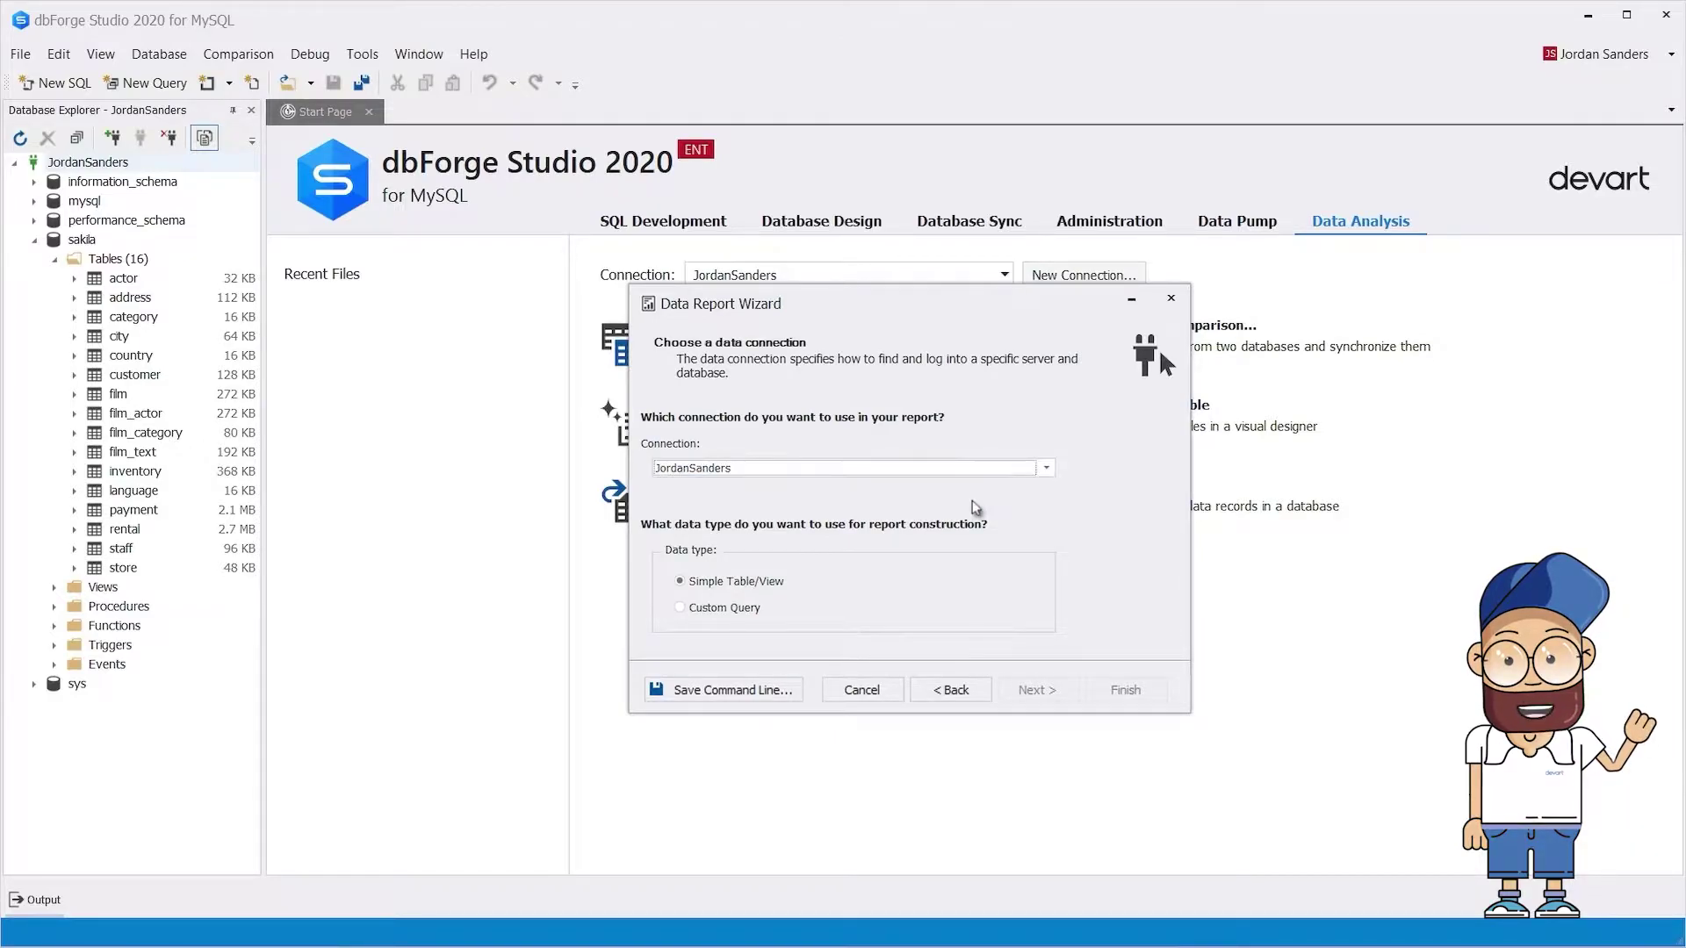
left_click(681, 609)
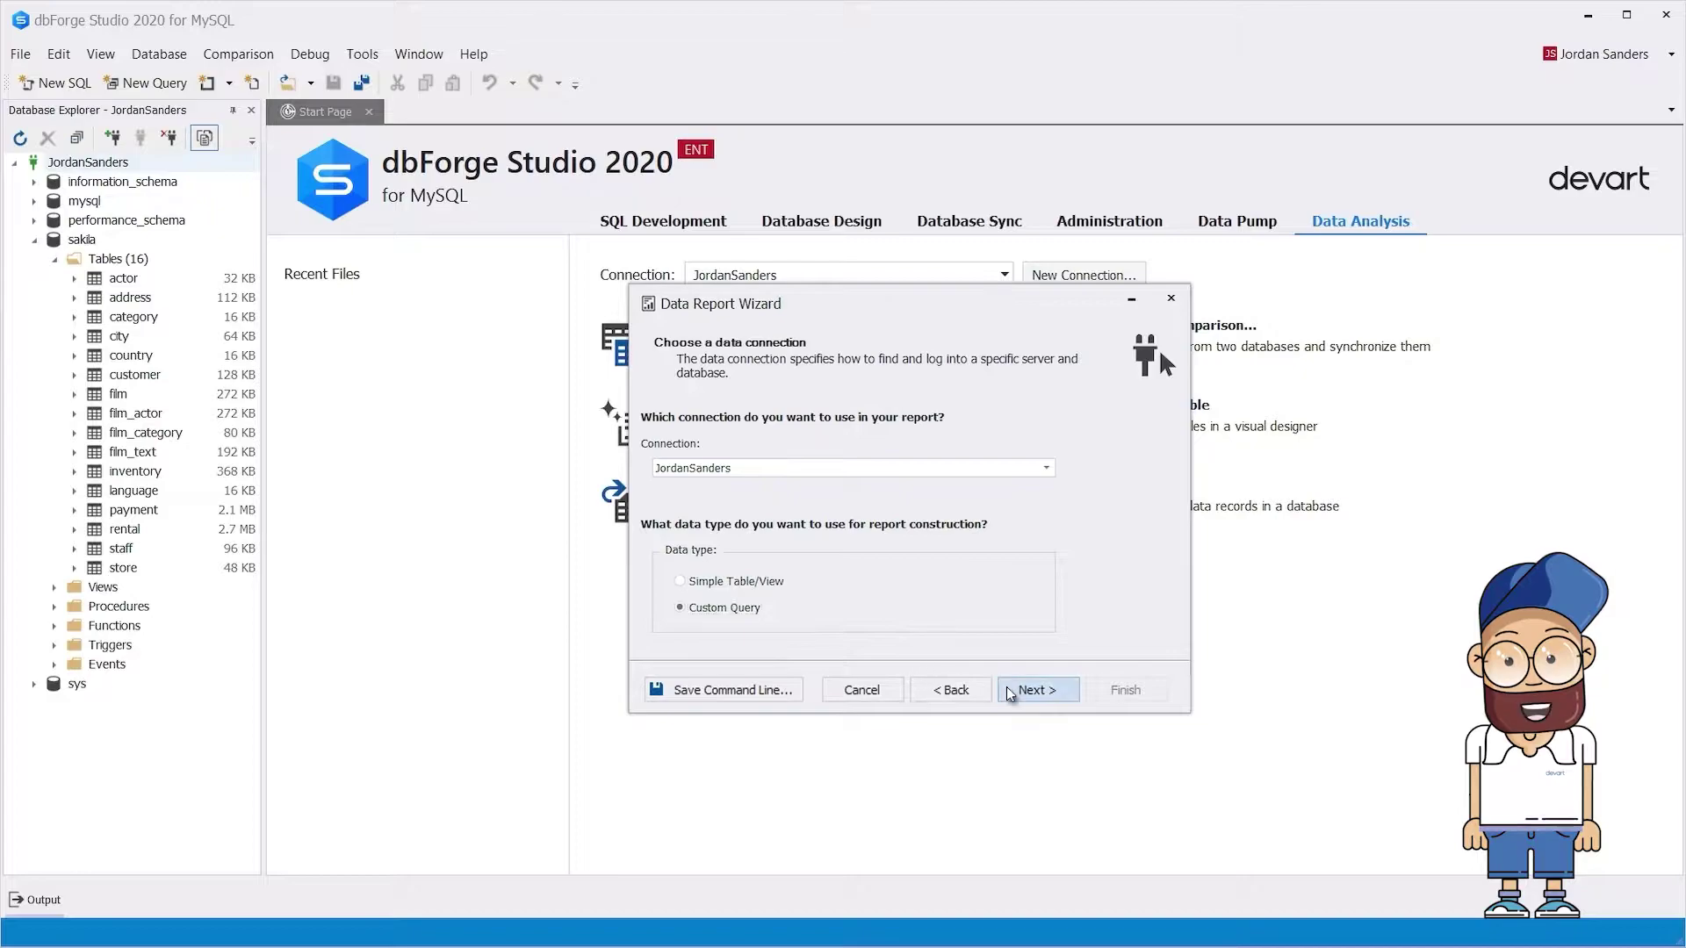
left_click(1024, 691)
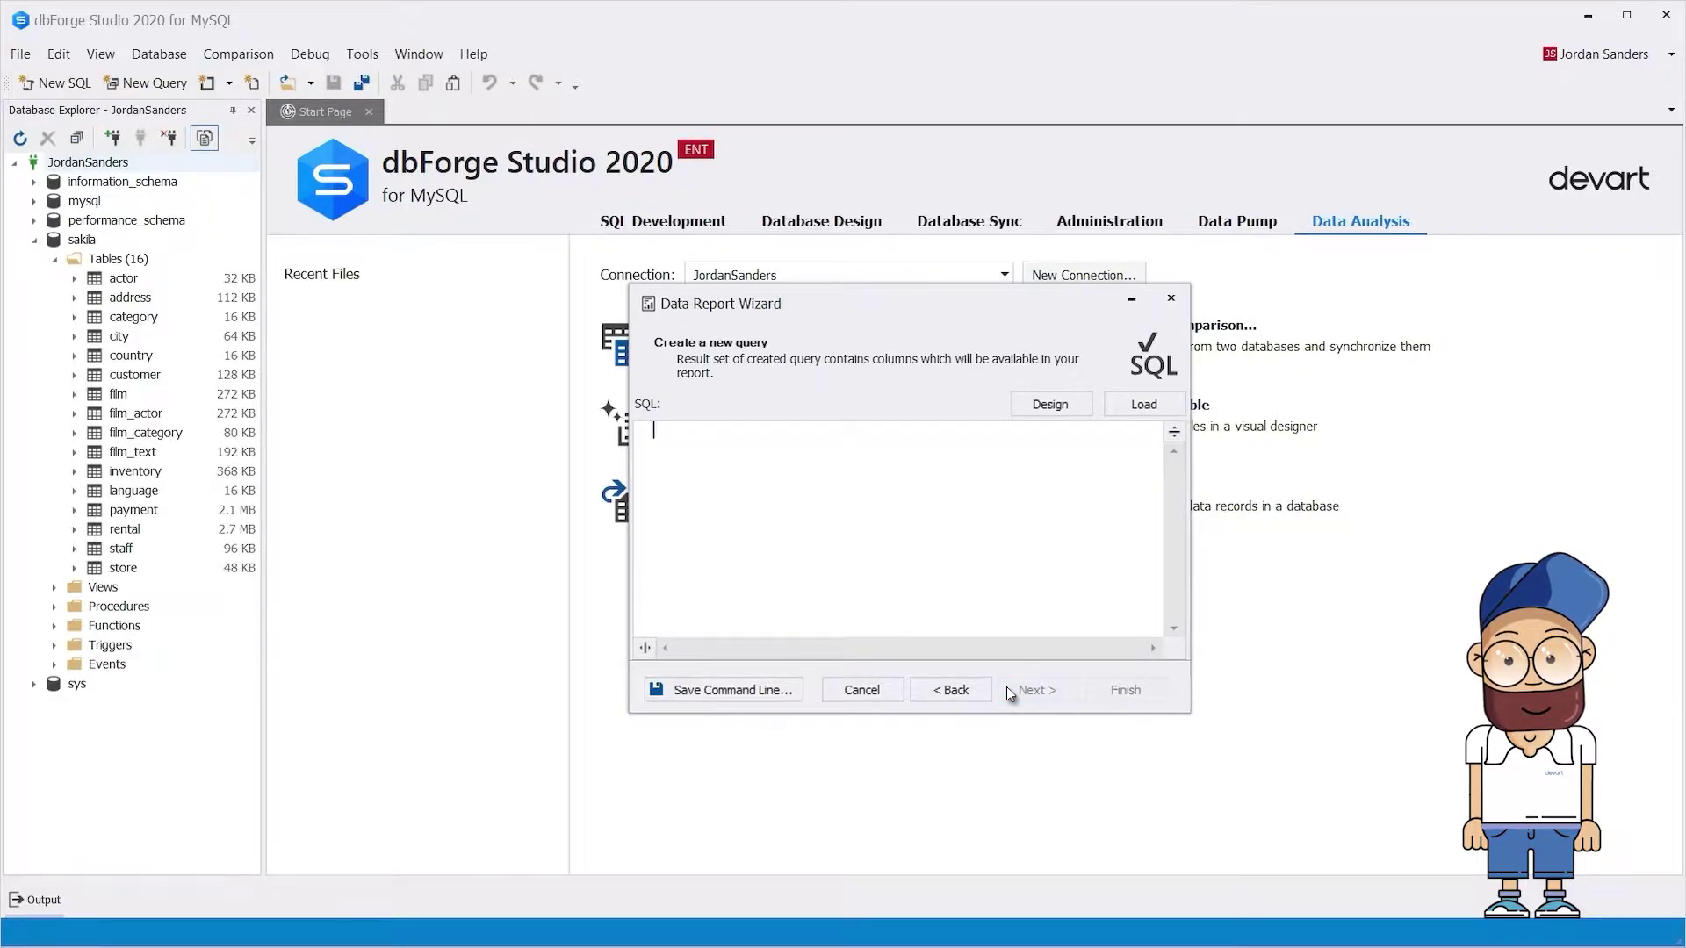
key("ctrl+v")
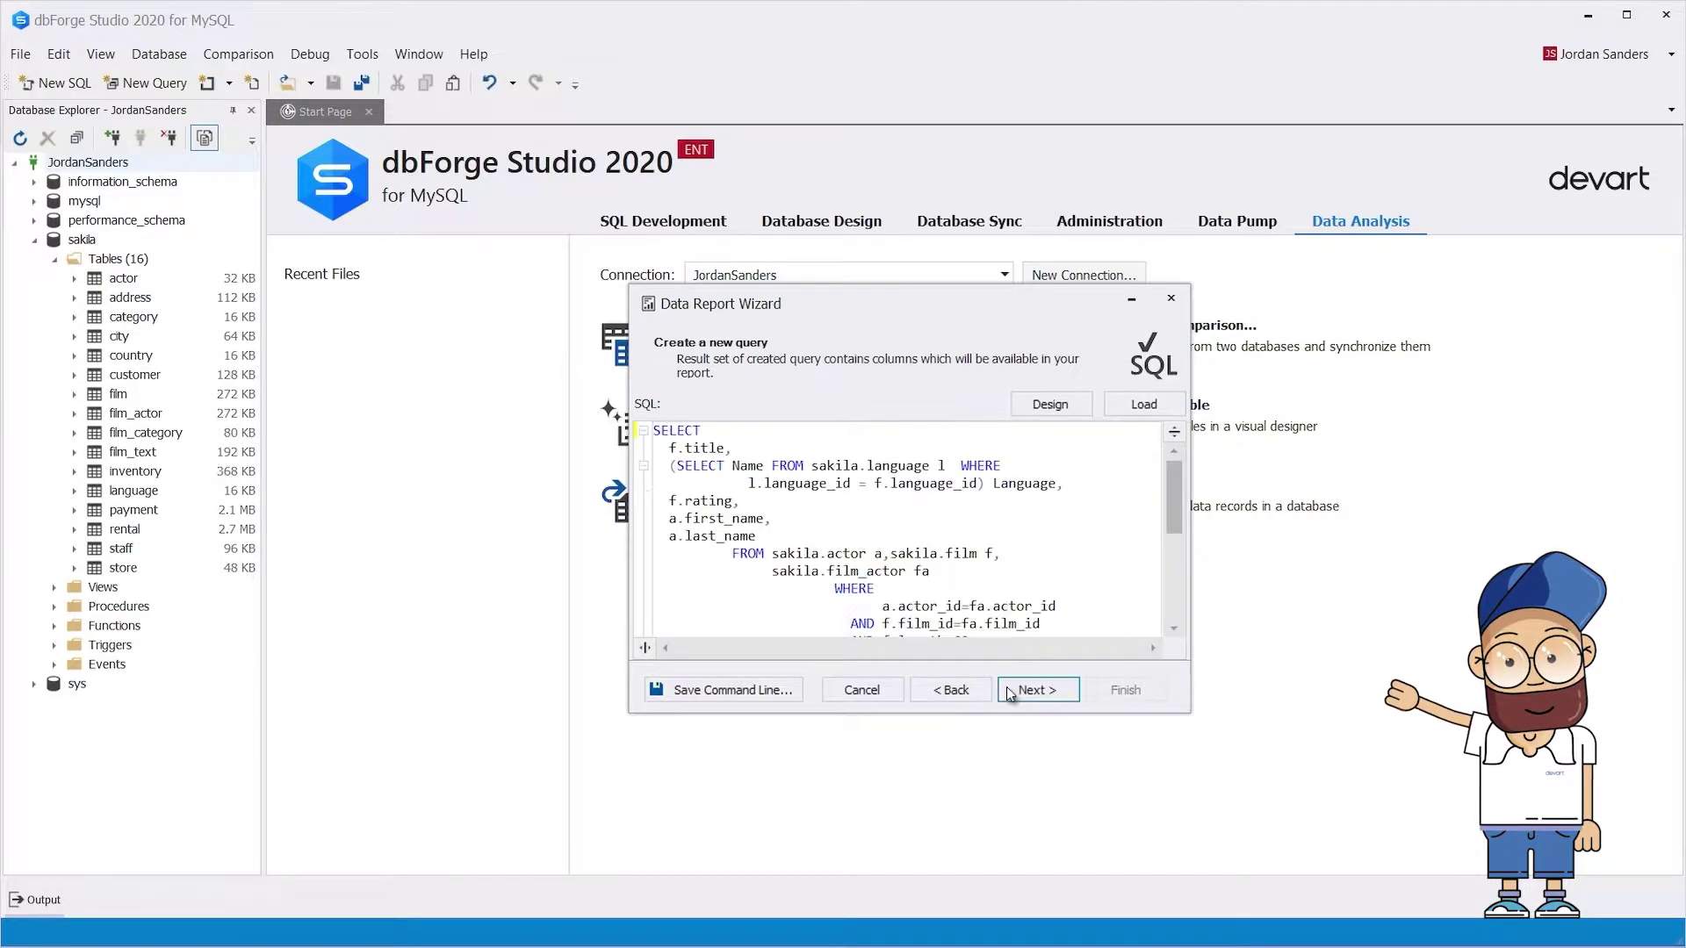
mouse_move(1175, 494)
left_mouse_down()
mouse_move(1177, 538)
mouse_move(1176, 489)
left_mouse_up()
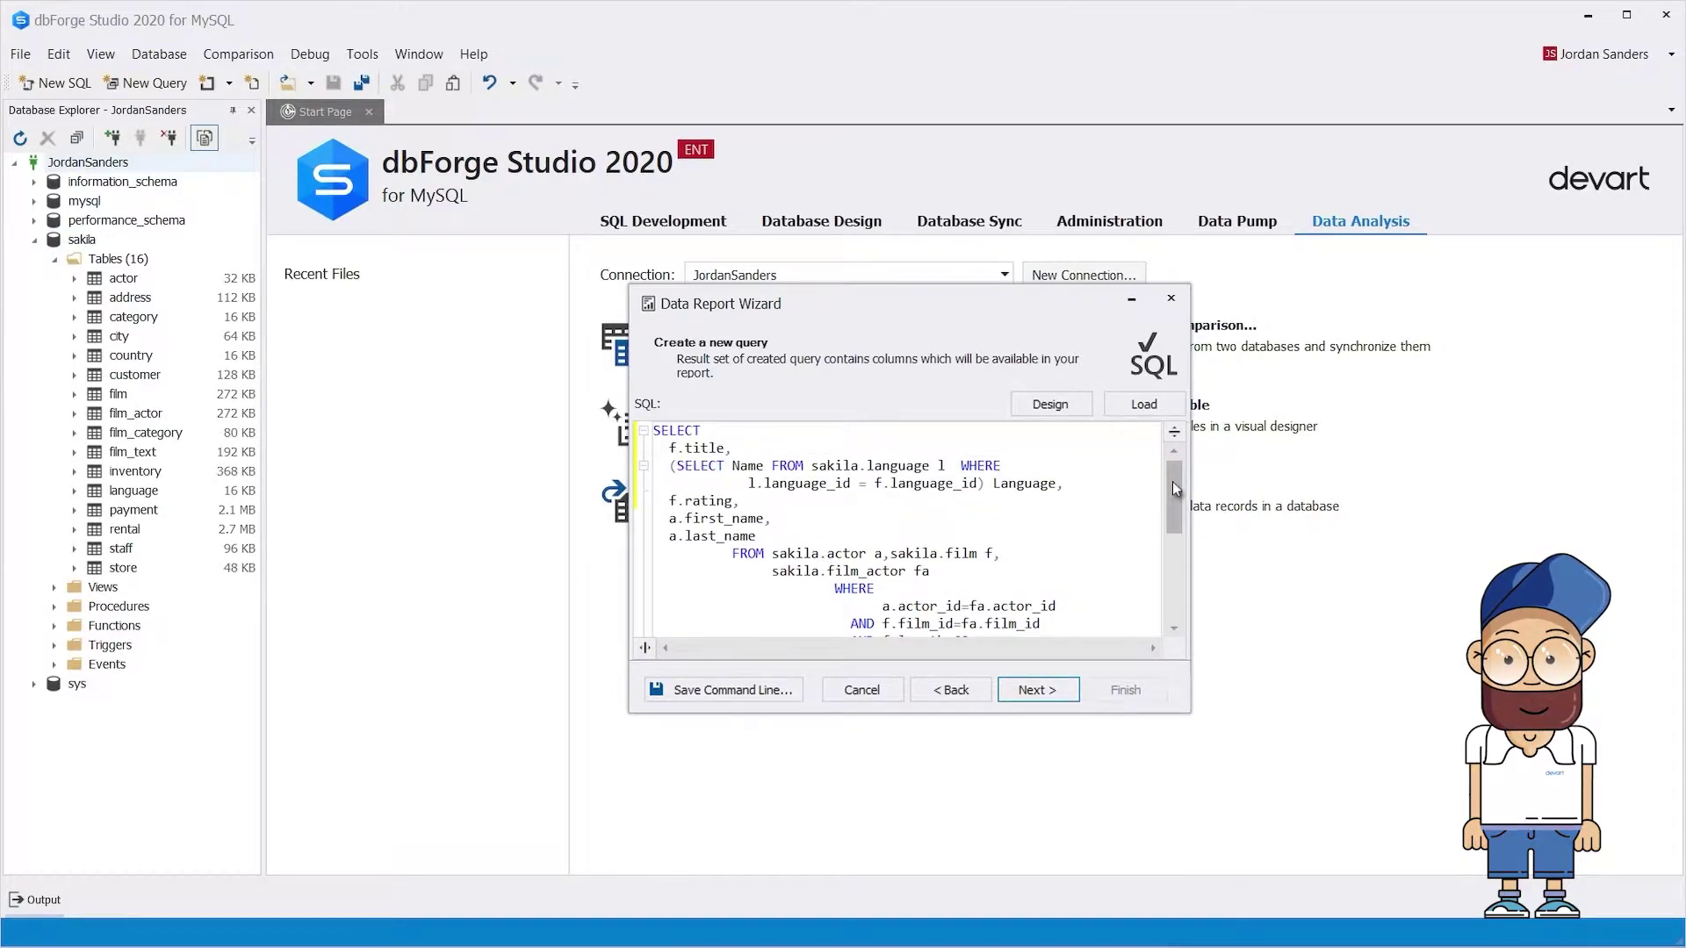
- Add all five query fields to the report and skip grouping
left_click(1037, 690)
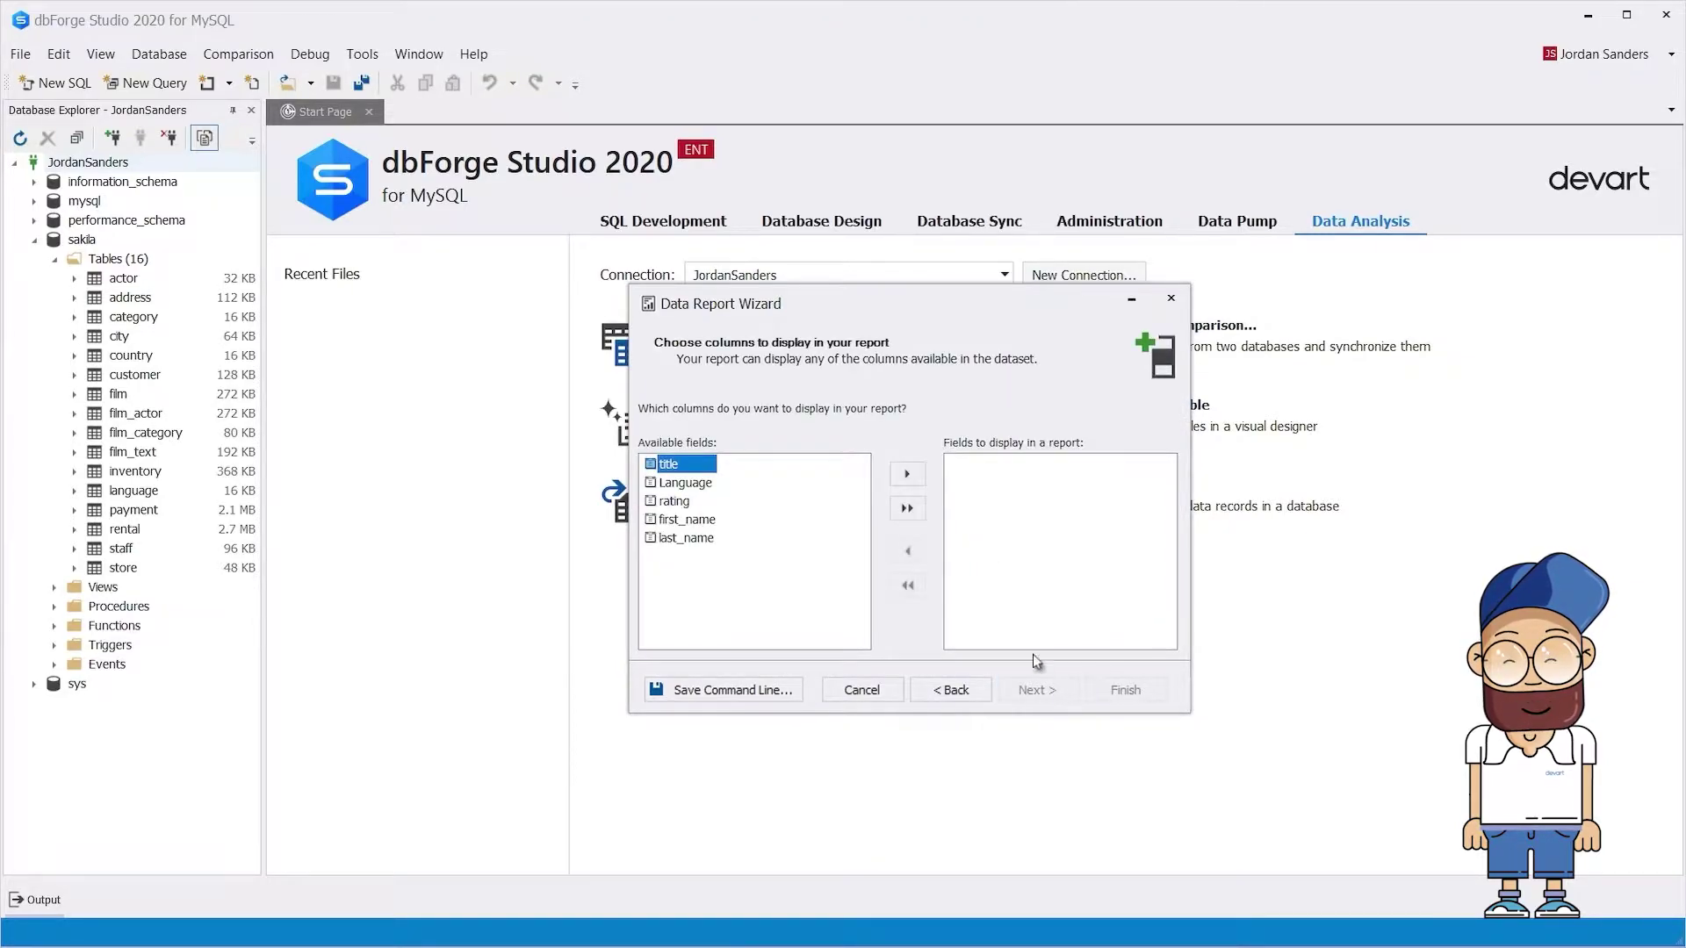
left_click(908, 508)
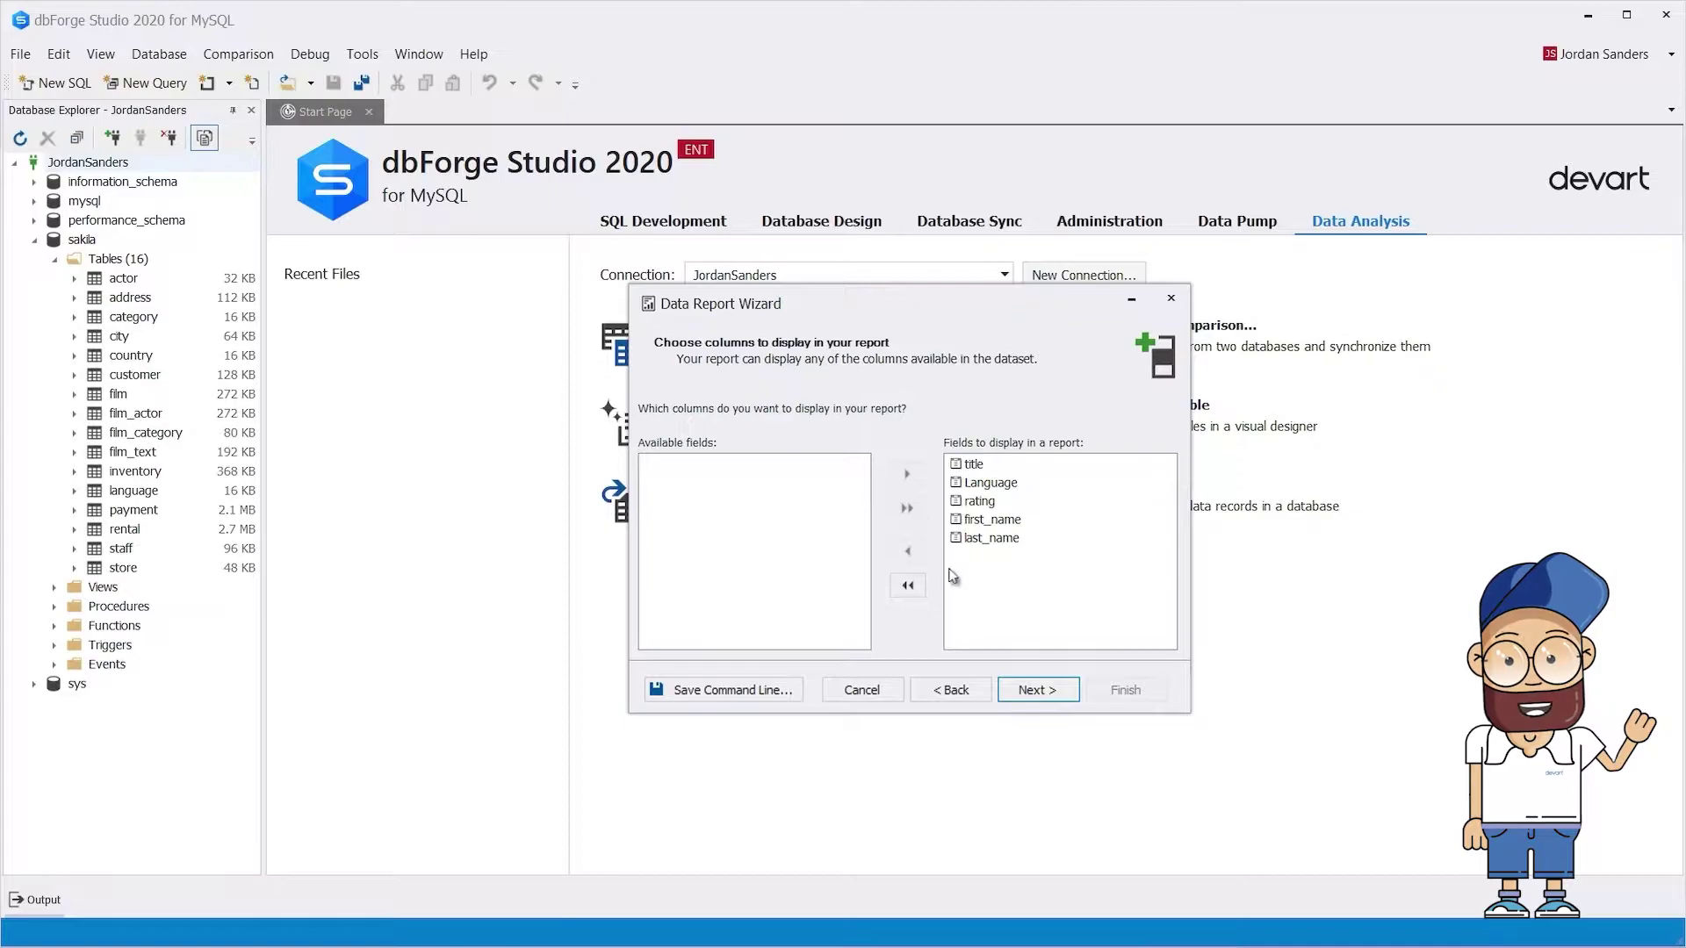
left_click(1032, 691)
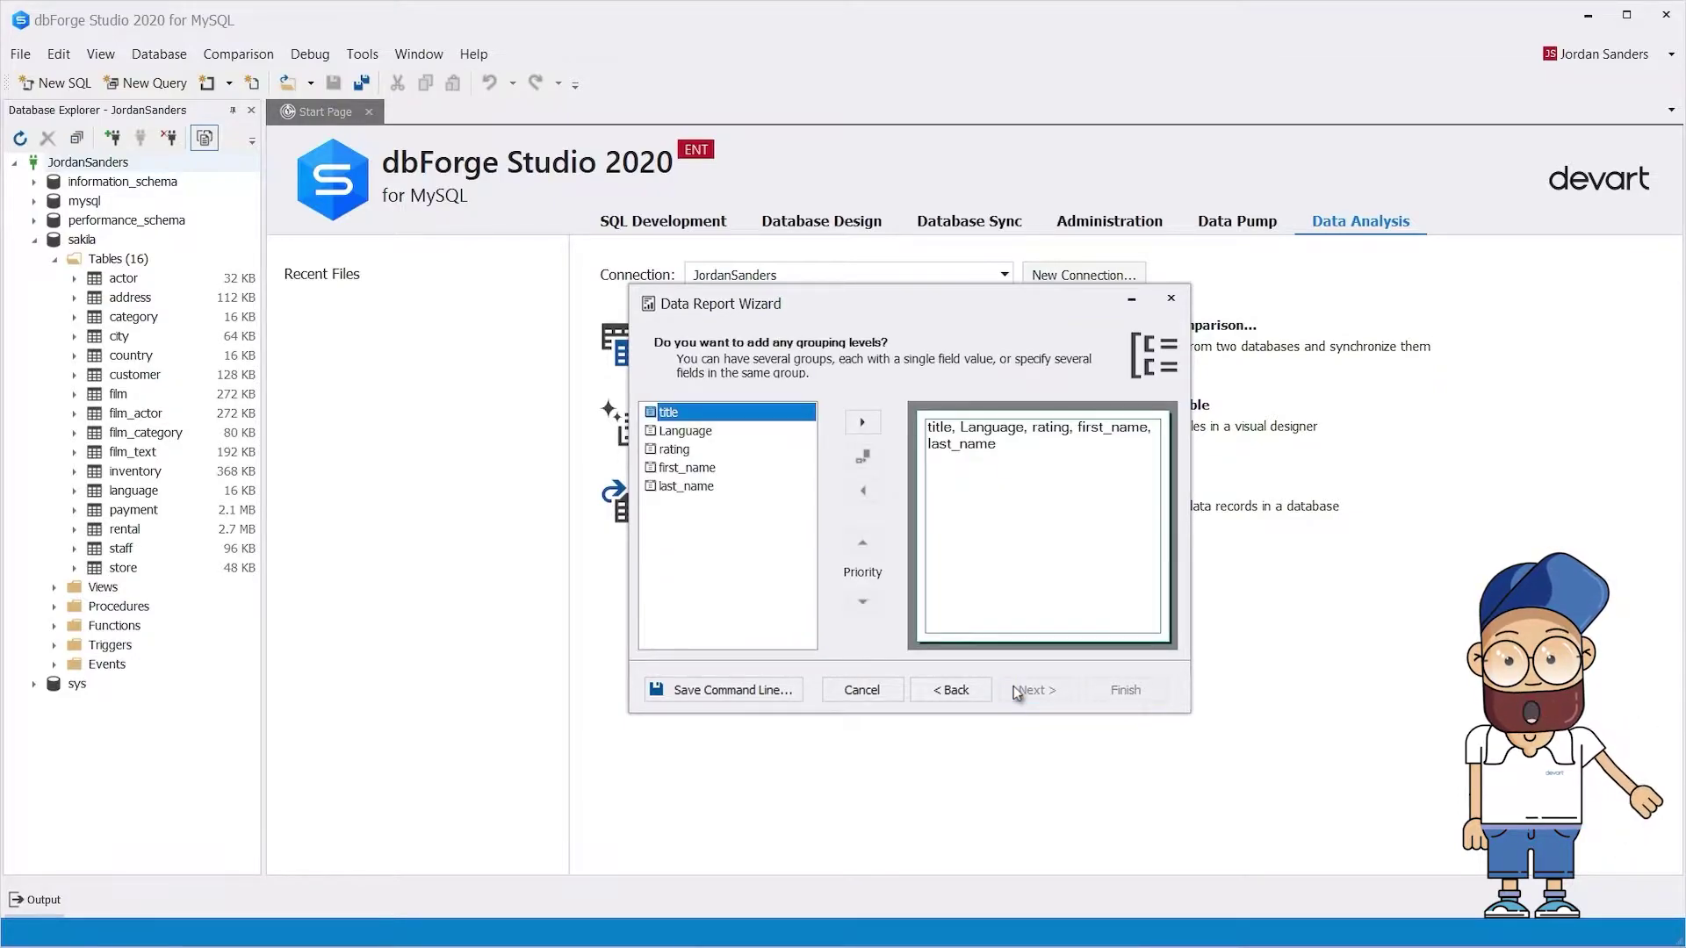
left_click(1015, 694)
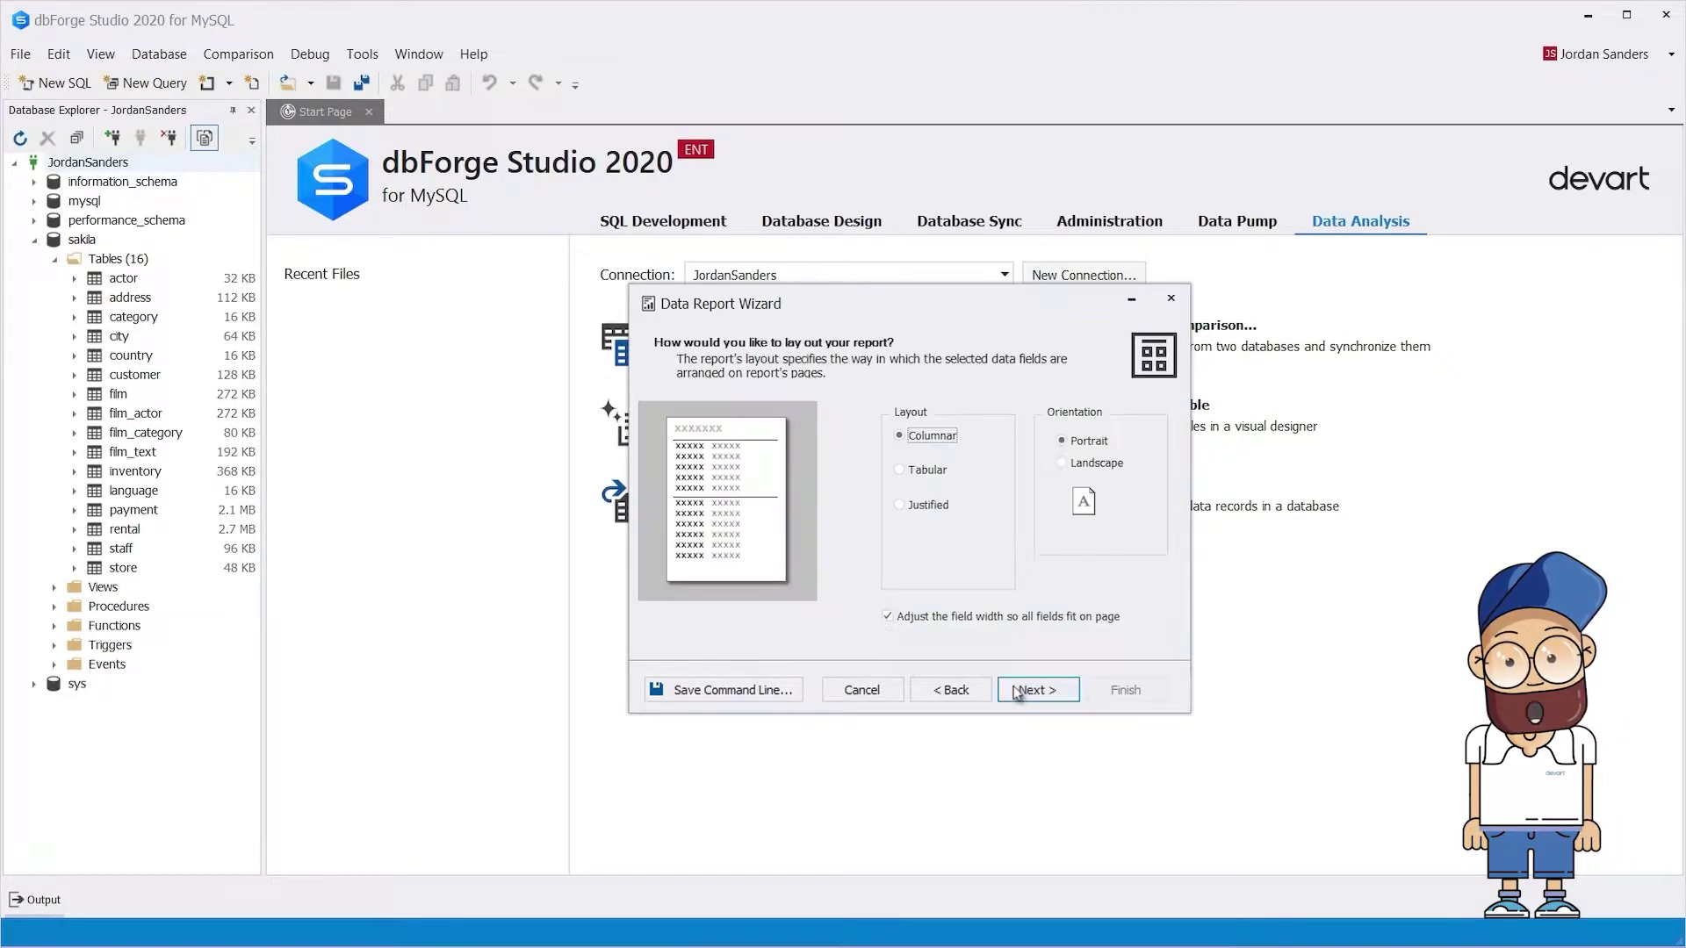
- Choose a tabular layout with Compact style and select the default title for Films Report
left_click(902, 473)
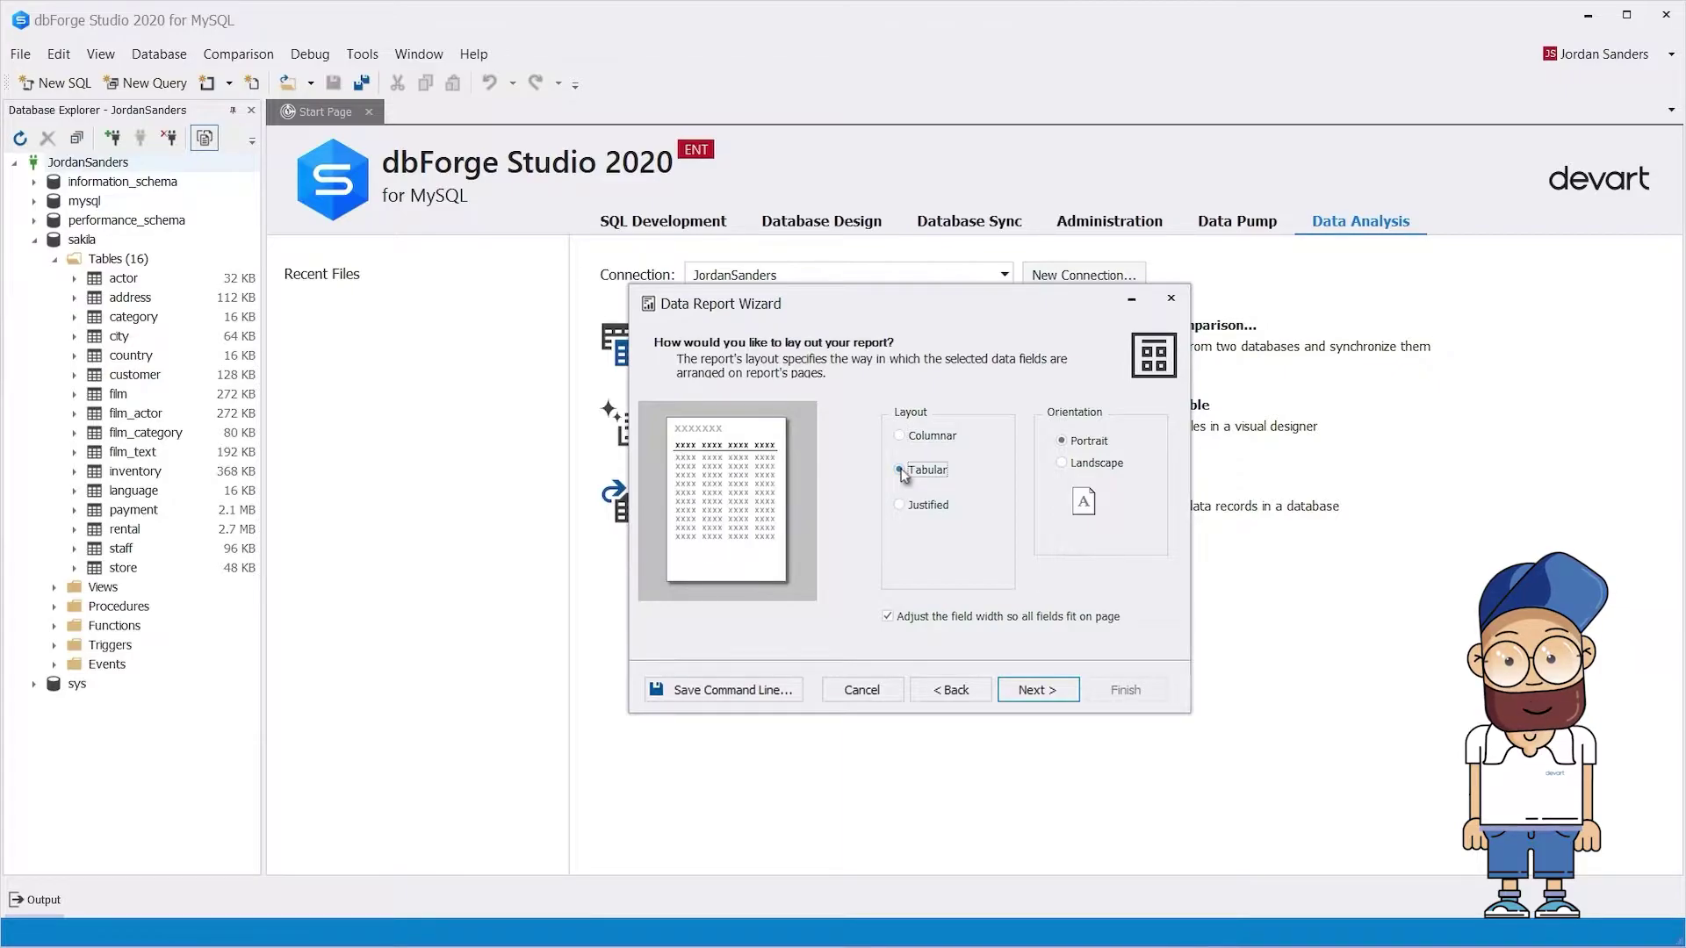
key("Return")
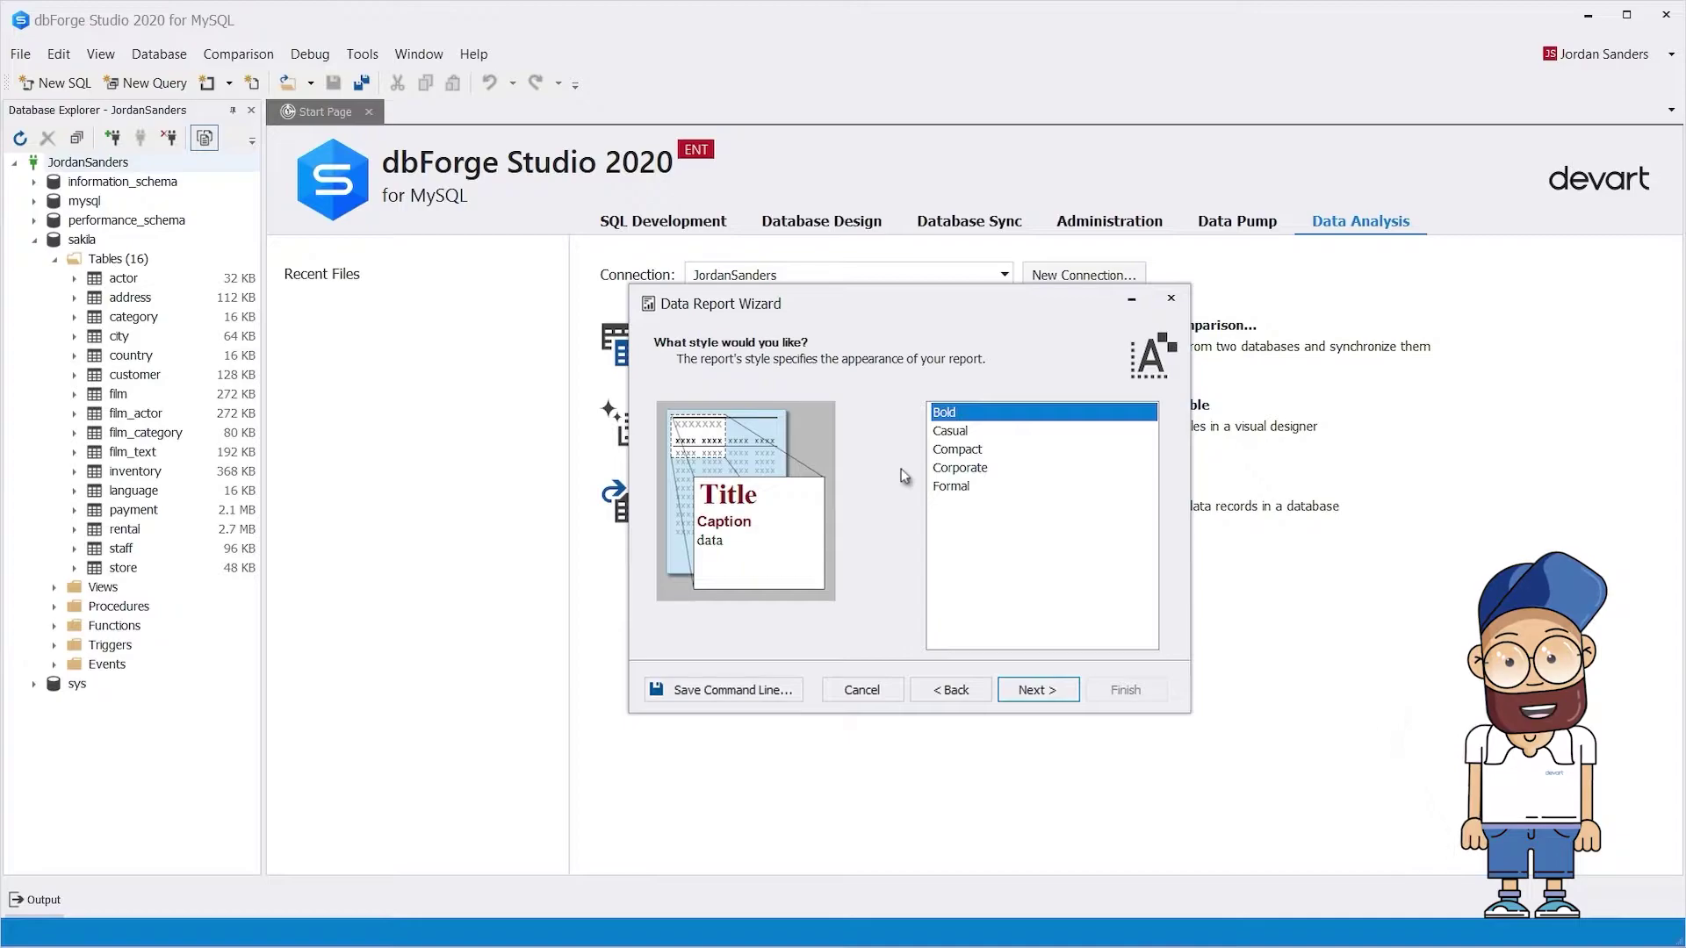
left_click(961, 454)
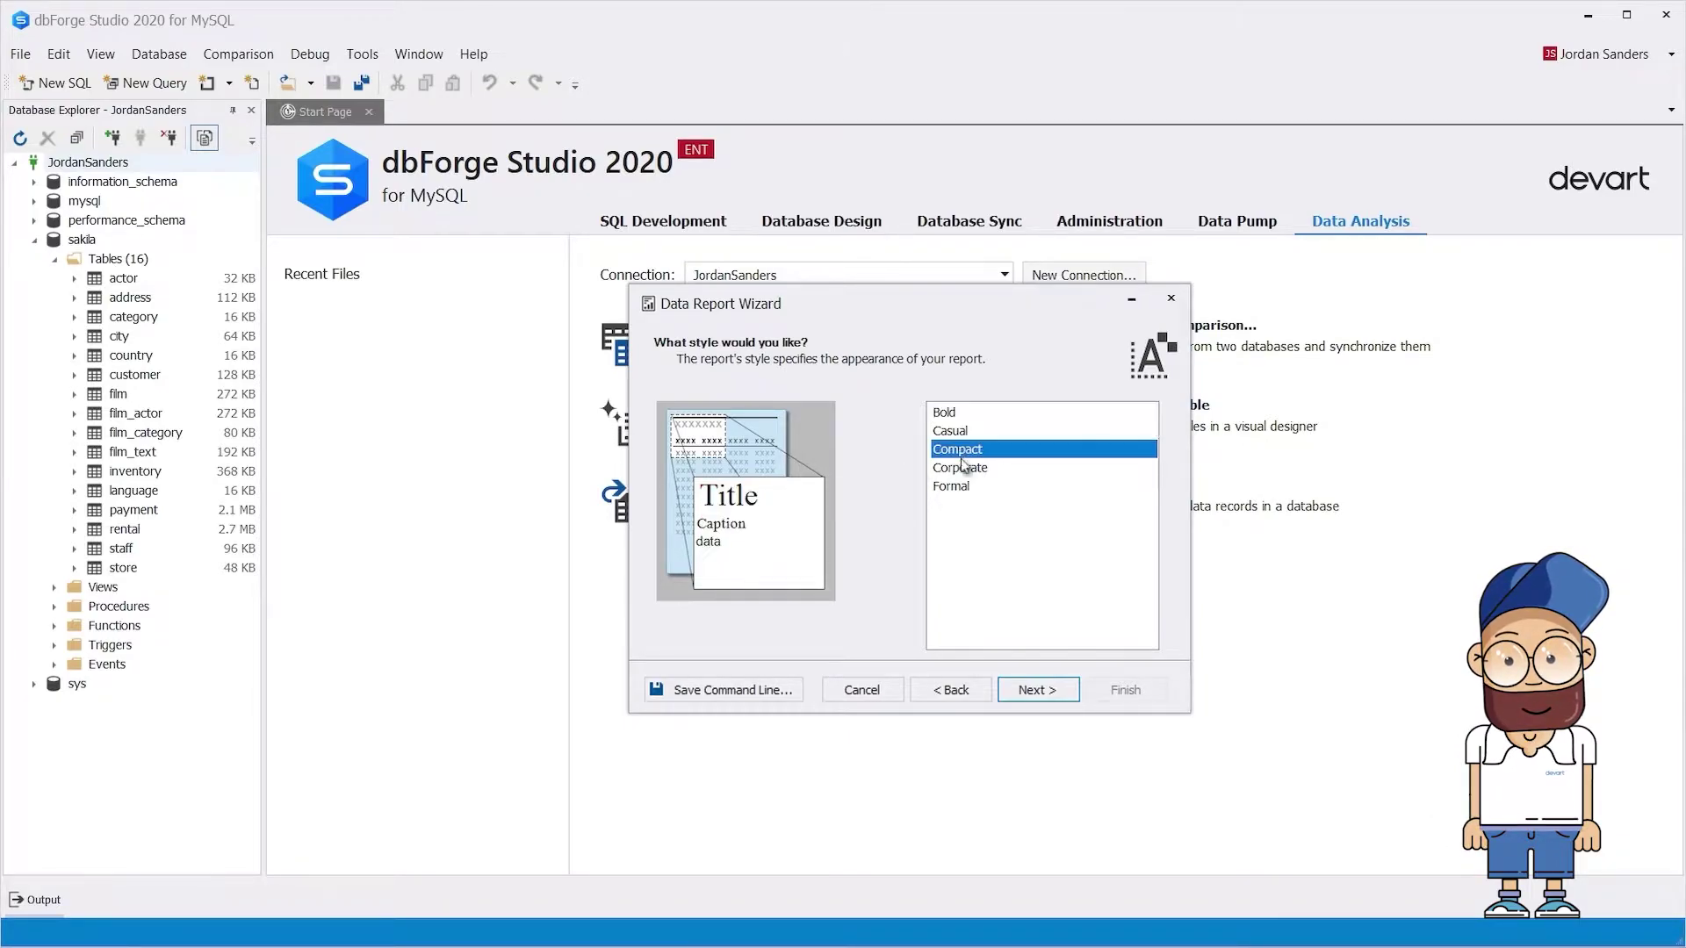
left_click(1019, 691)
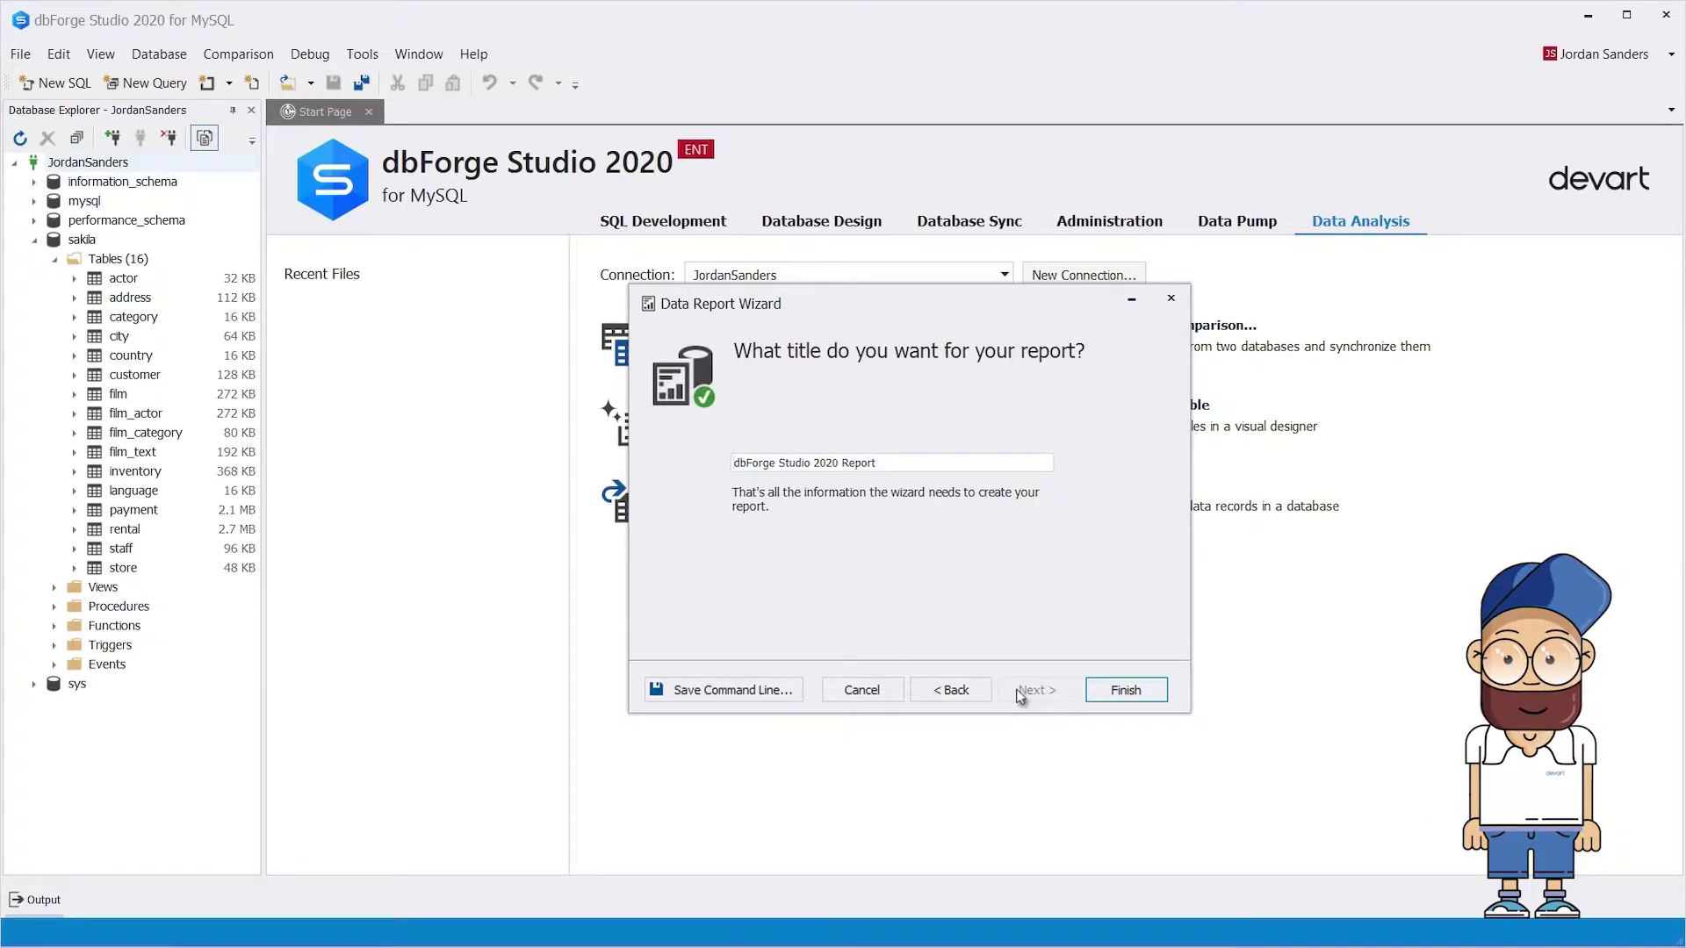
left_click_drag(807, 470, 733, 466)
type("Films Report")
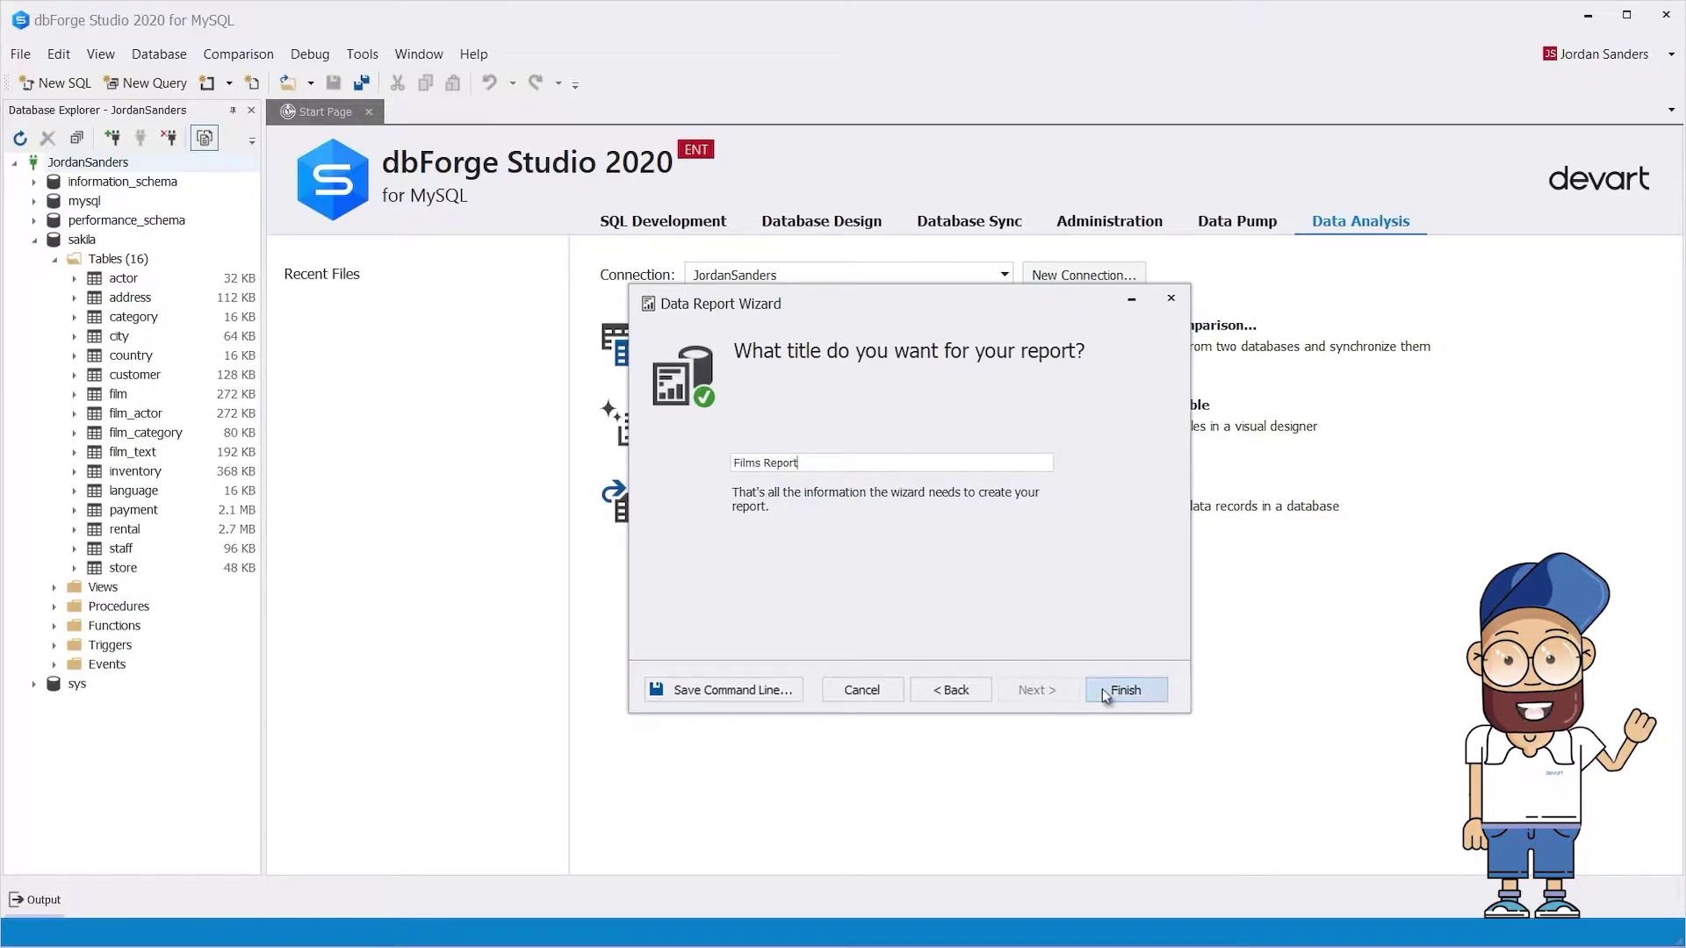
- Finish the wizard, relabel the title column heading 'Film', and widen it
left_click(1102, 690)
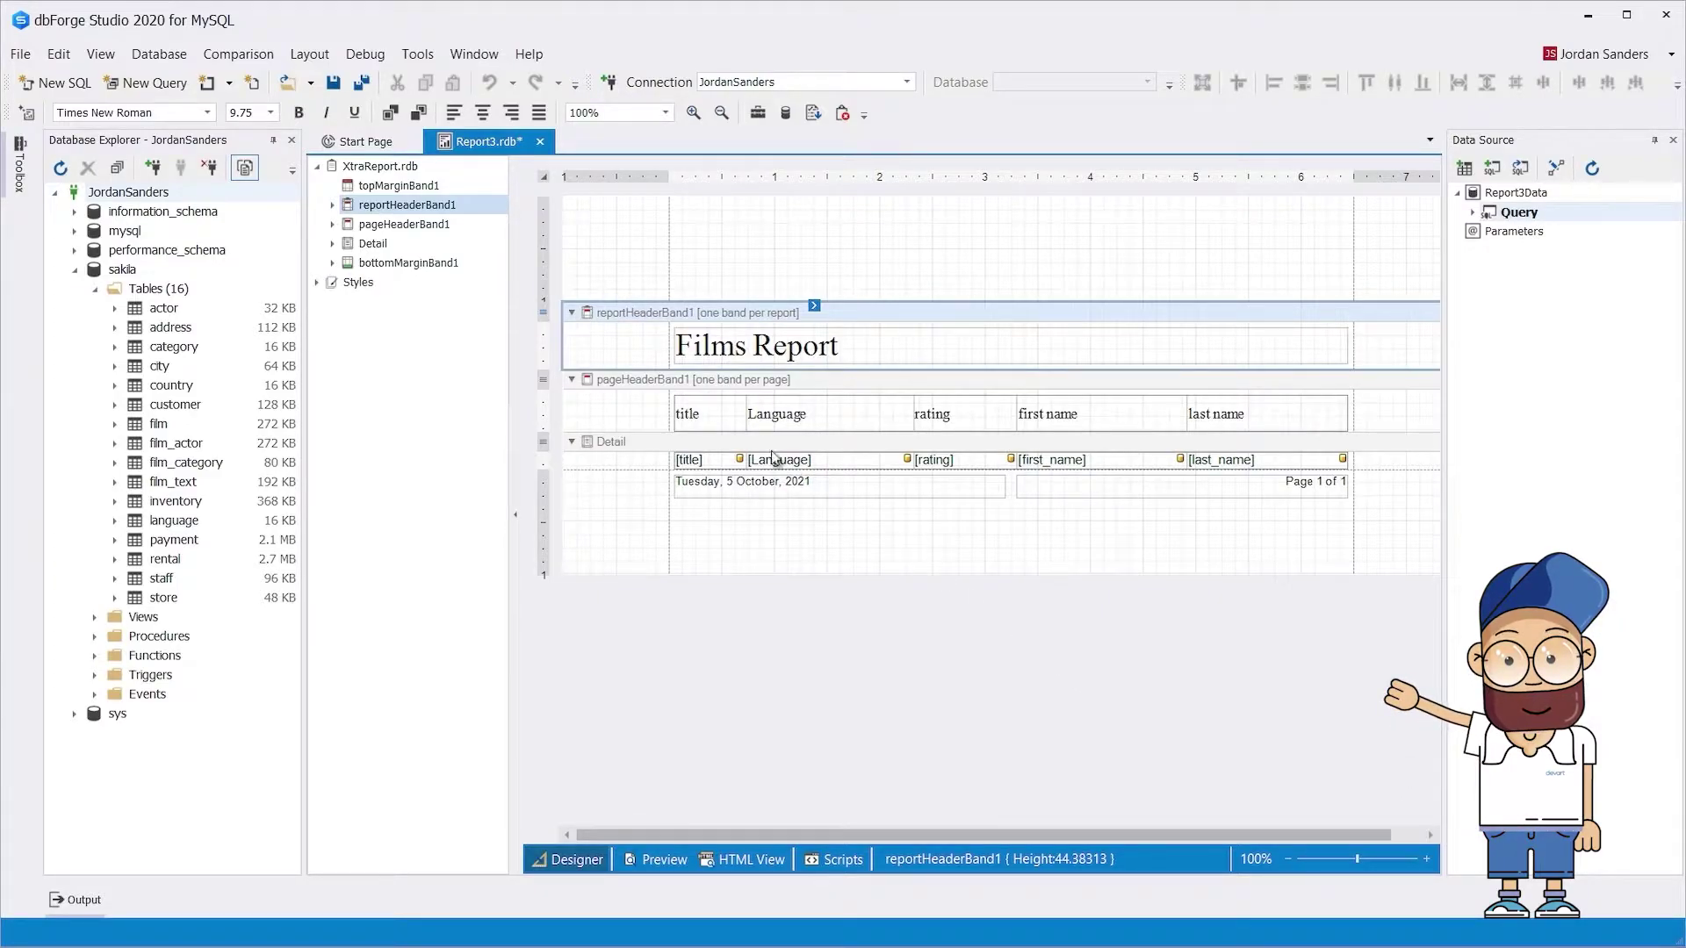
double_click(722, 416)
type("Film")
key("Tab")
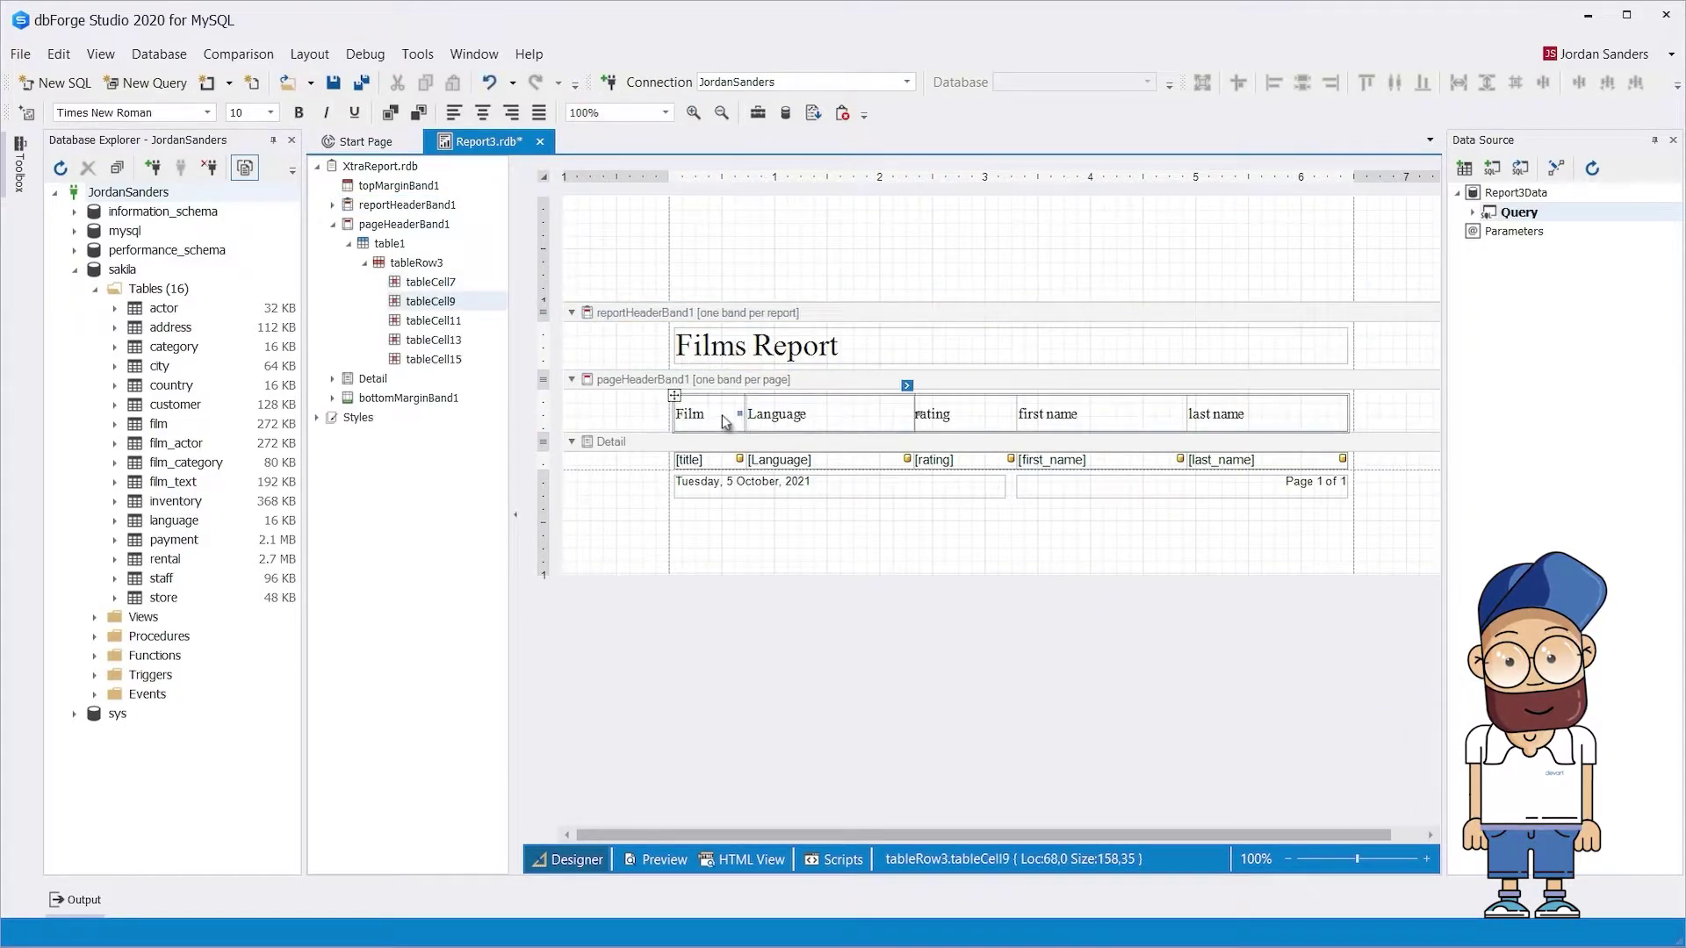
left_click_drag(735, 420, 835, 419)
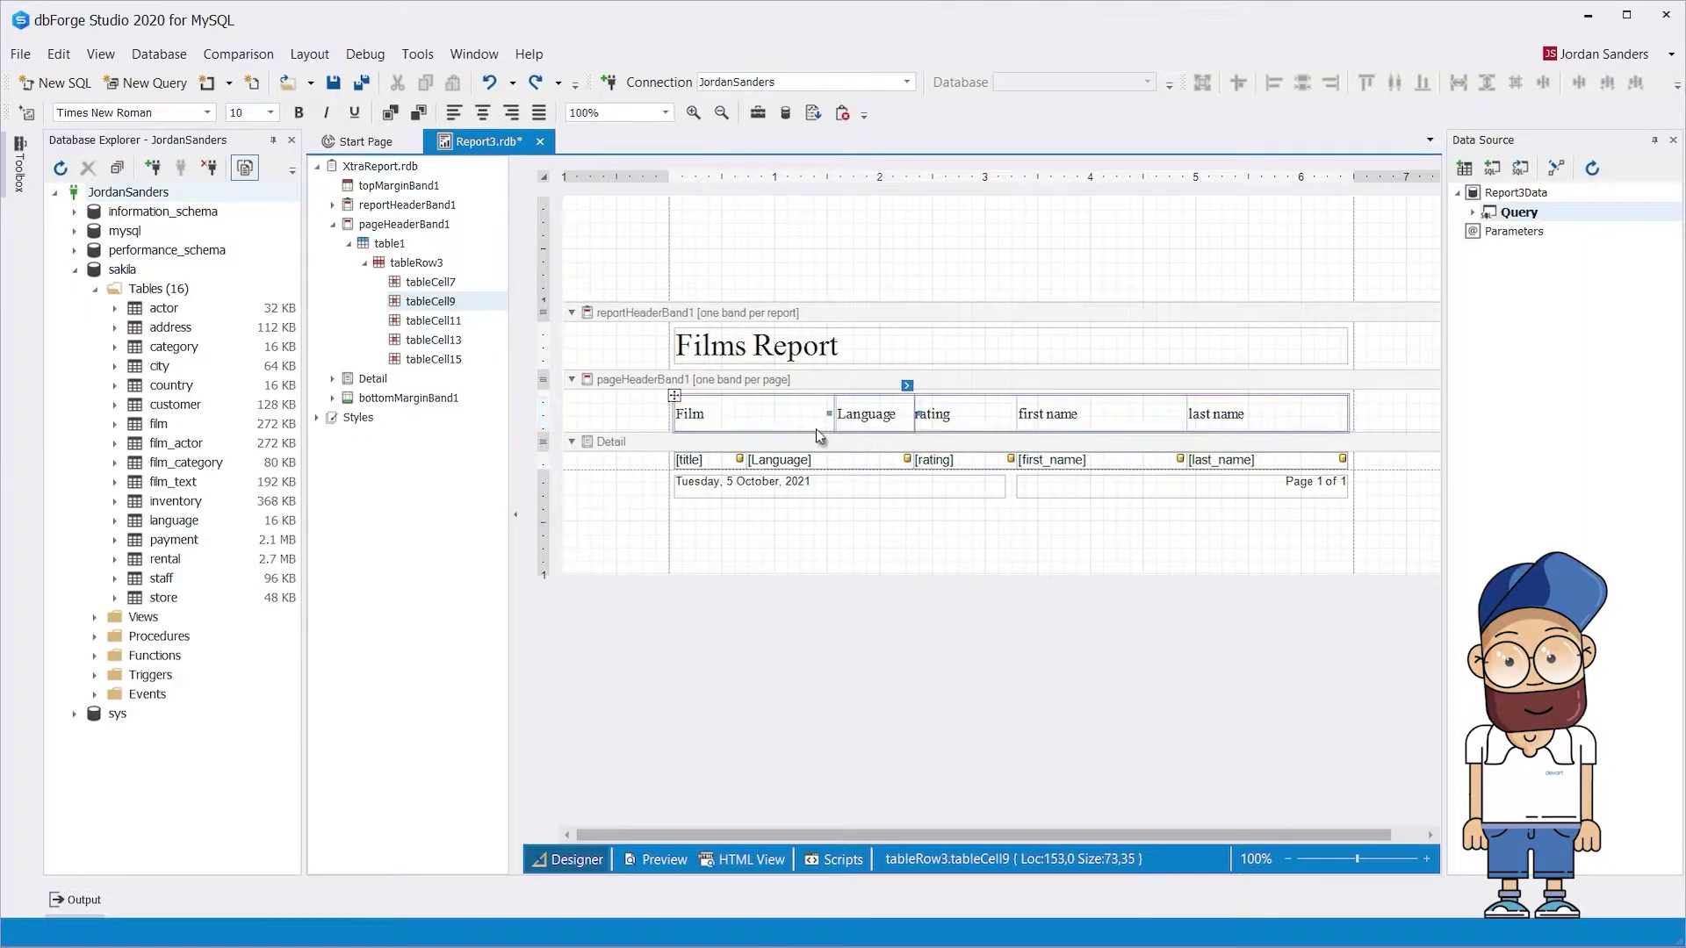
- Widen the title field to match the heading and save the design as Report1.rdb
left_click(745, 459)
left_click_drag(745, 460, 836, 460)
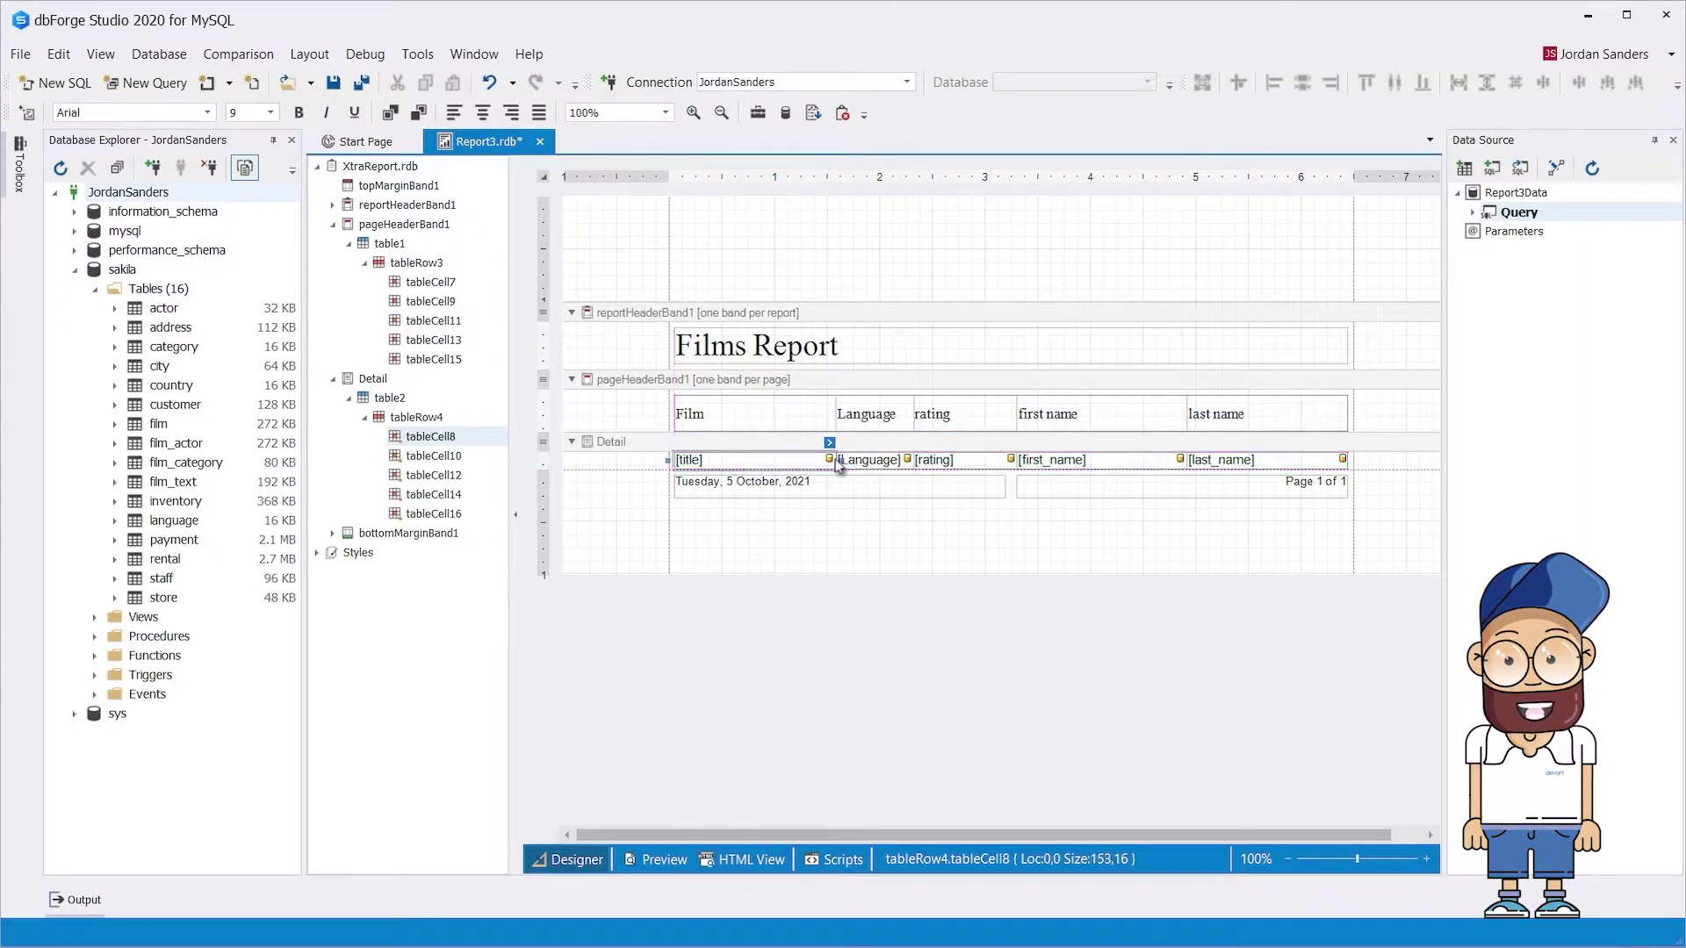
left_click(335, 82)
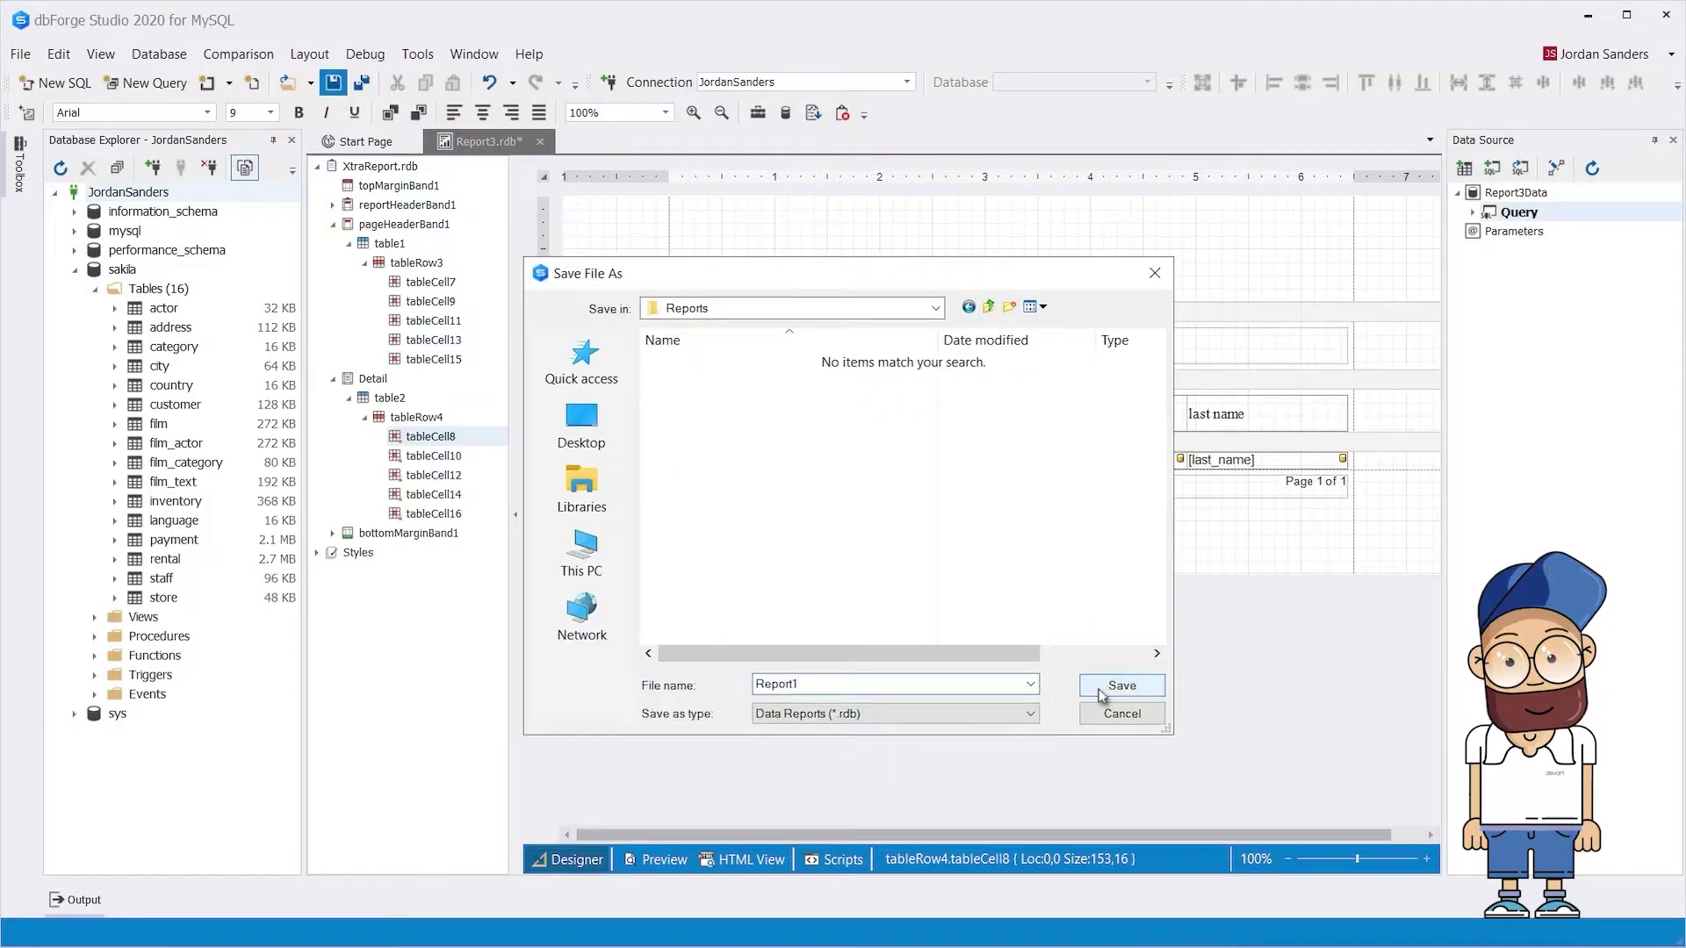
left_click(1120, 688)
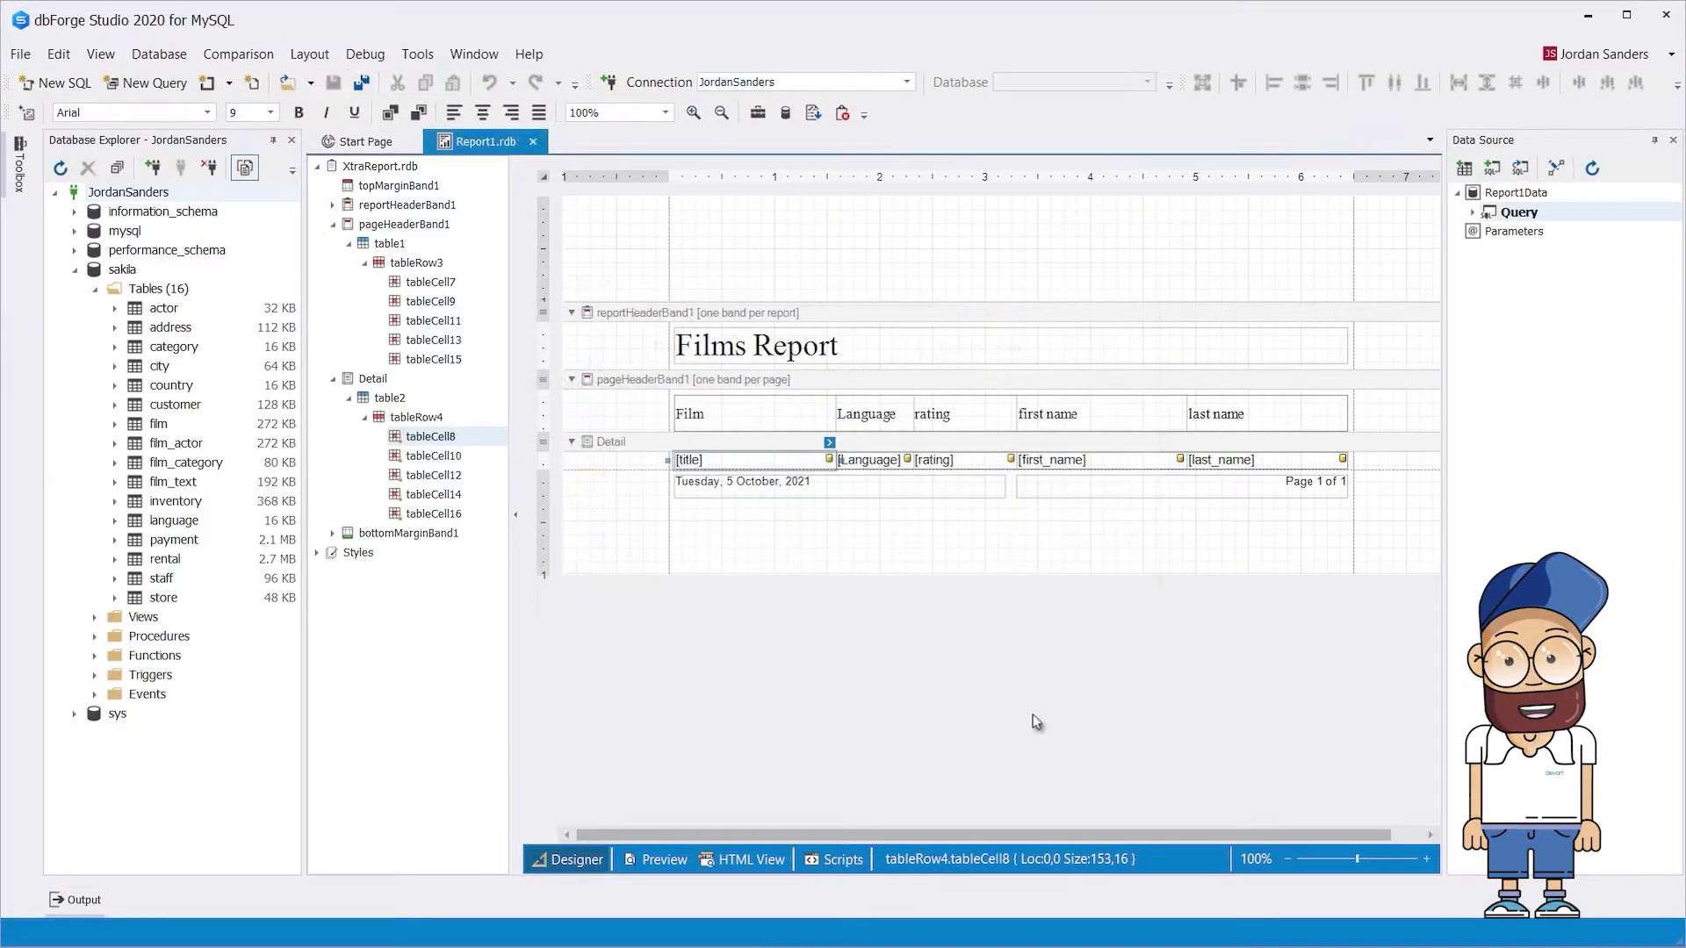
- Preview the report, export it as HTML to D:\Reports, view it, then minimize the browser
left_click(658, 860)
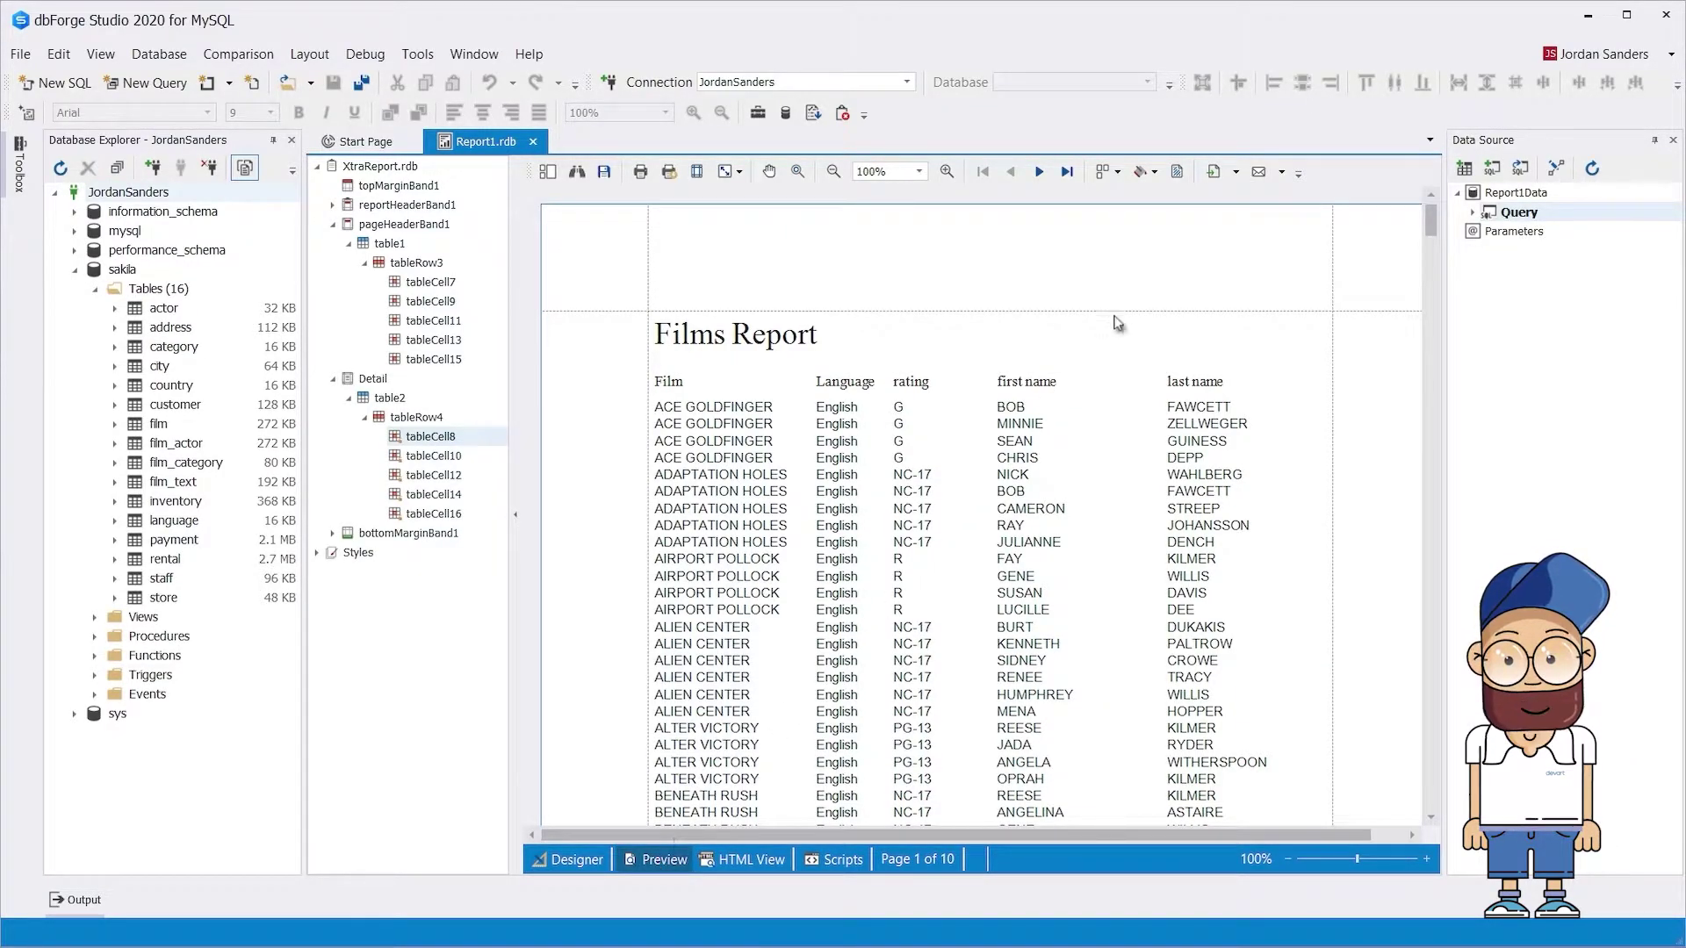
left_click(1236, 173)
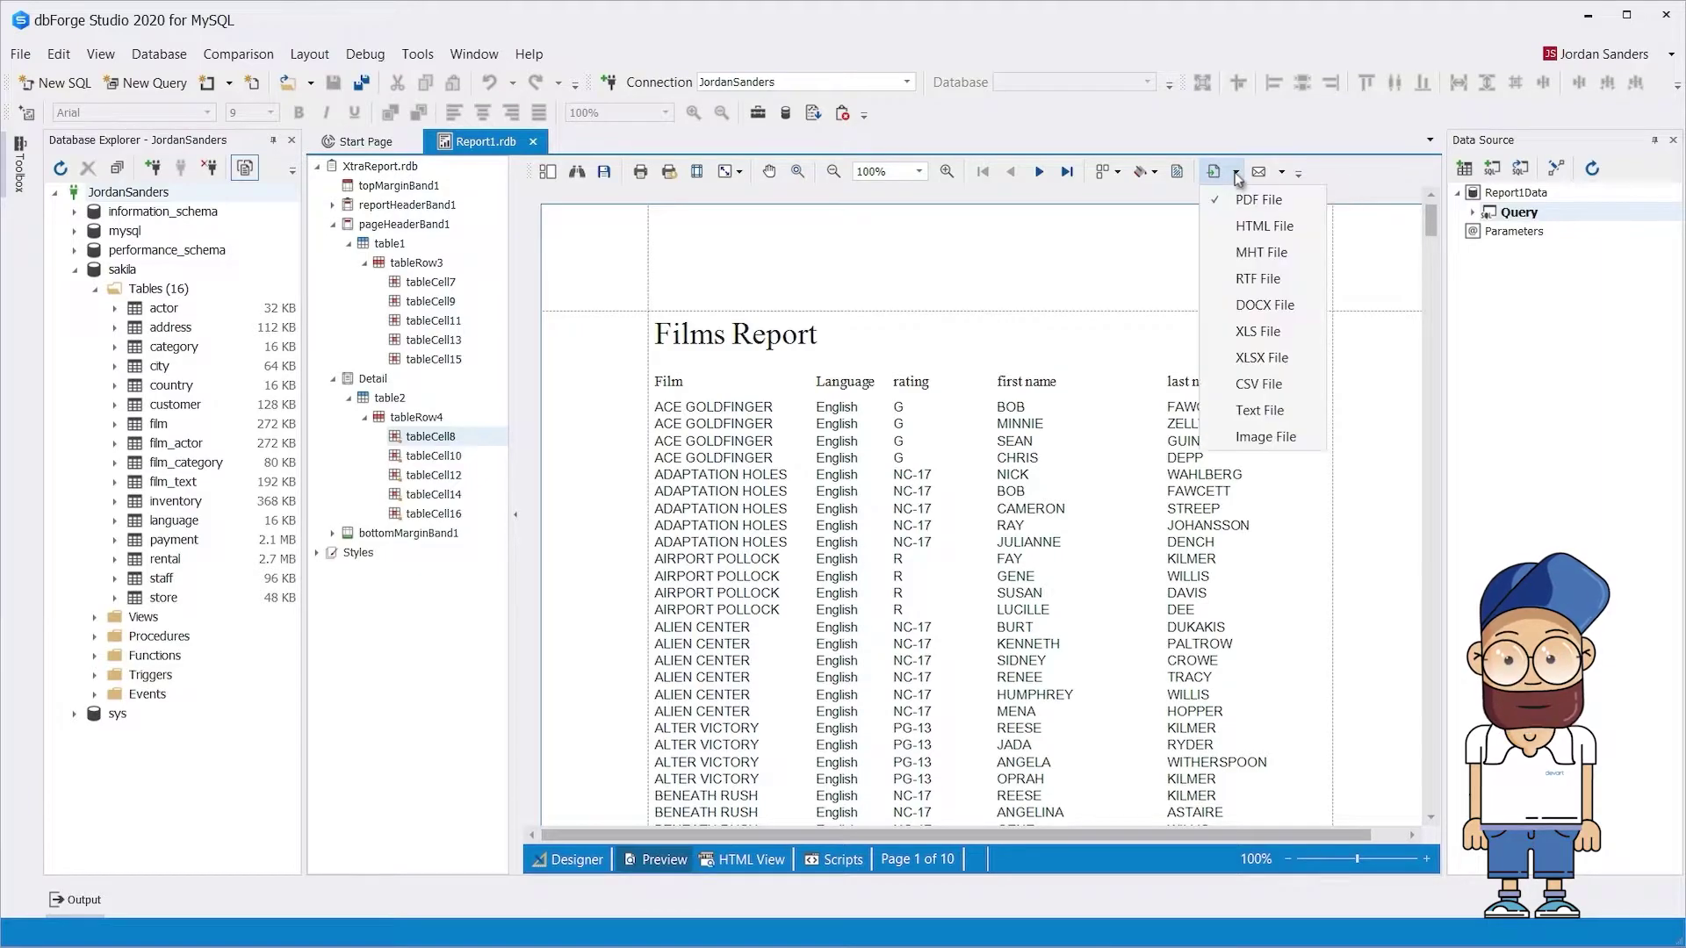
left_click(1251, 227)
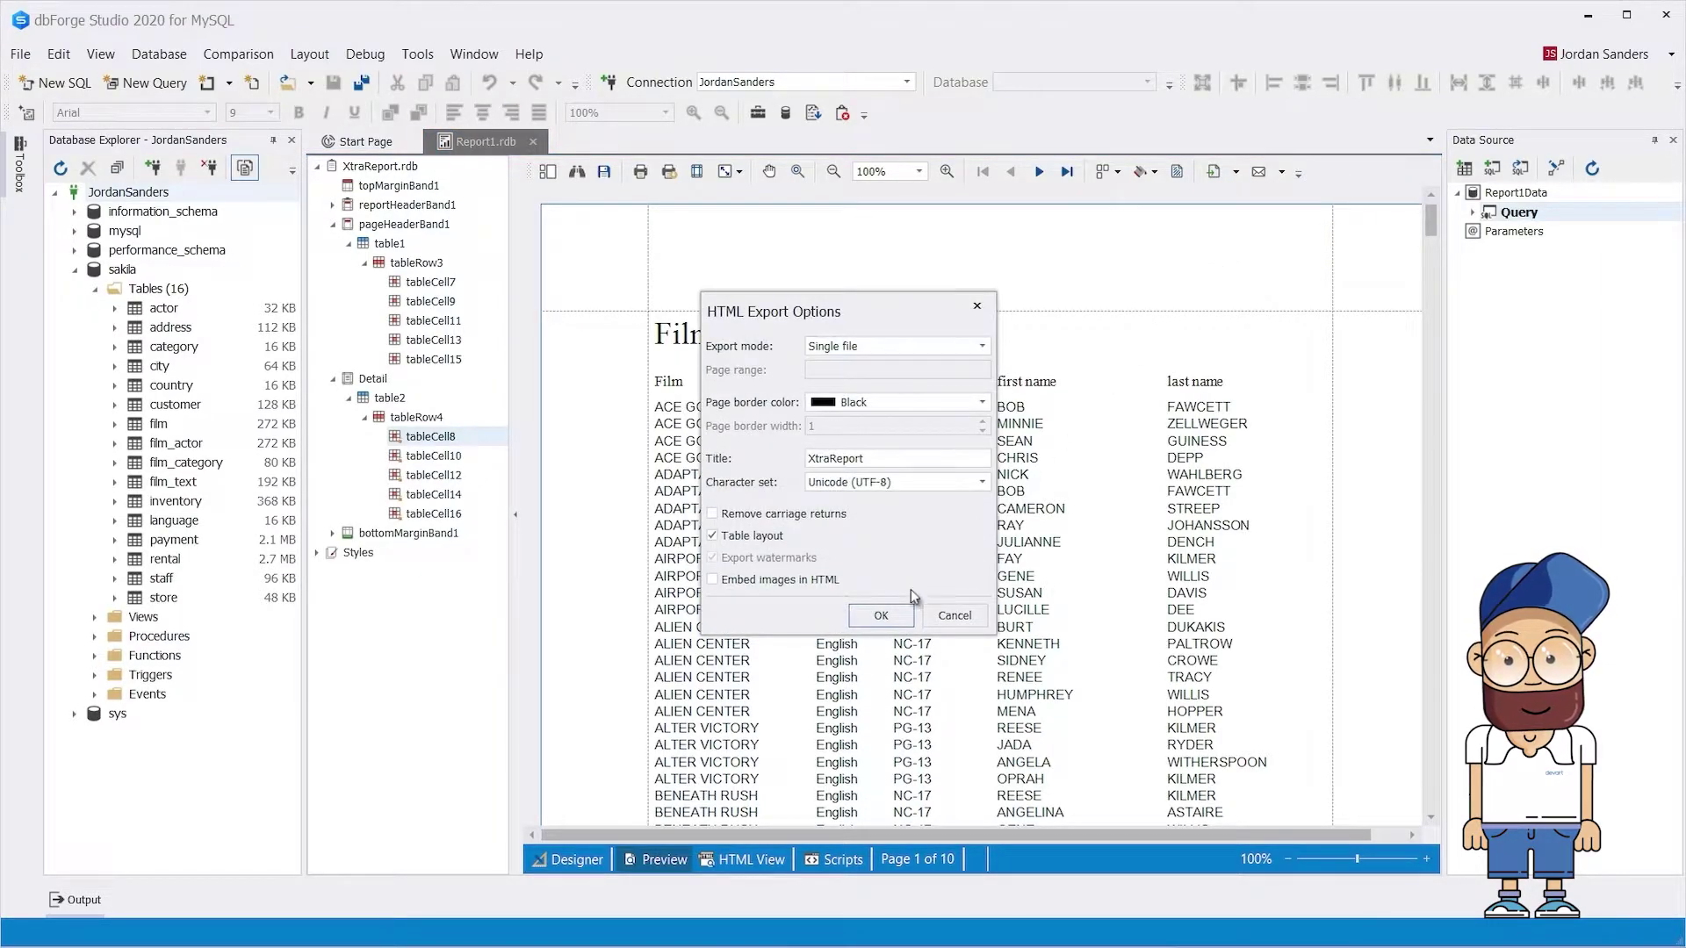
left_click(881, 615)
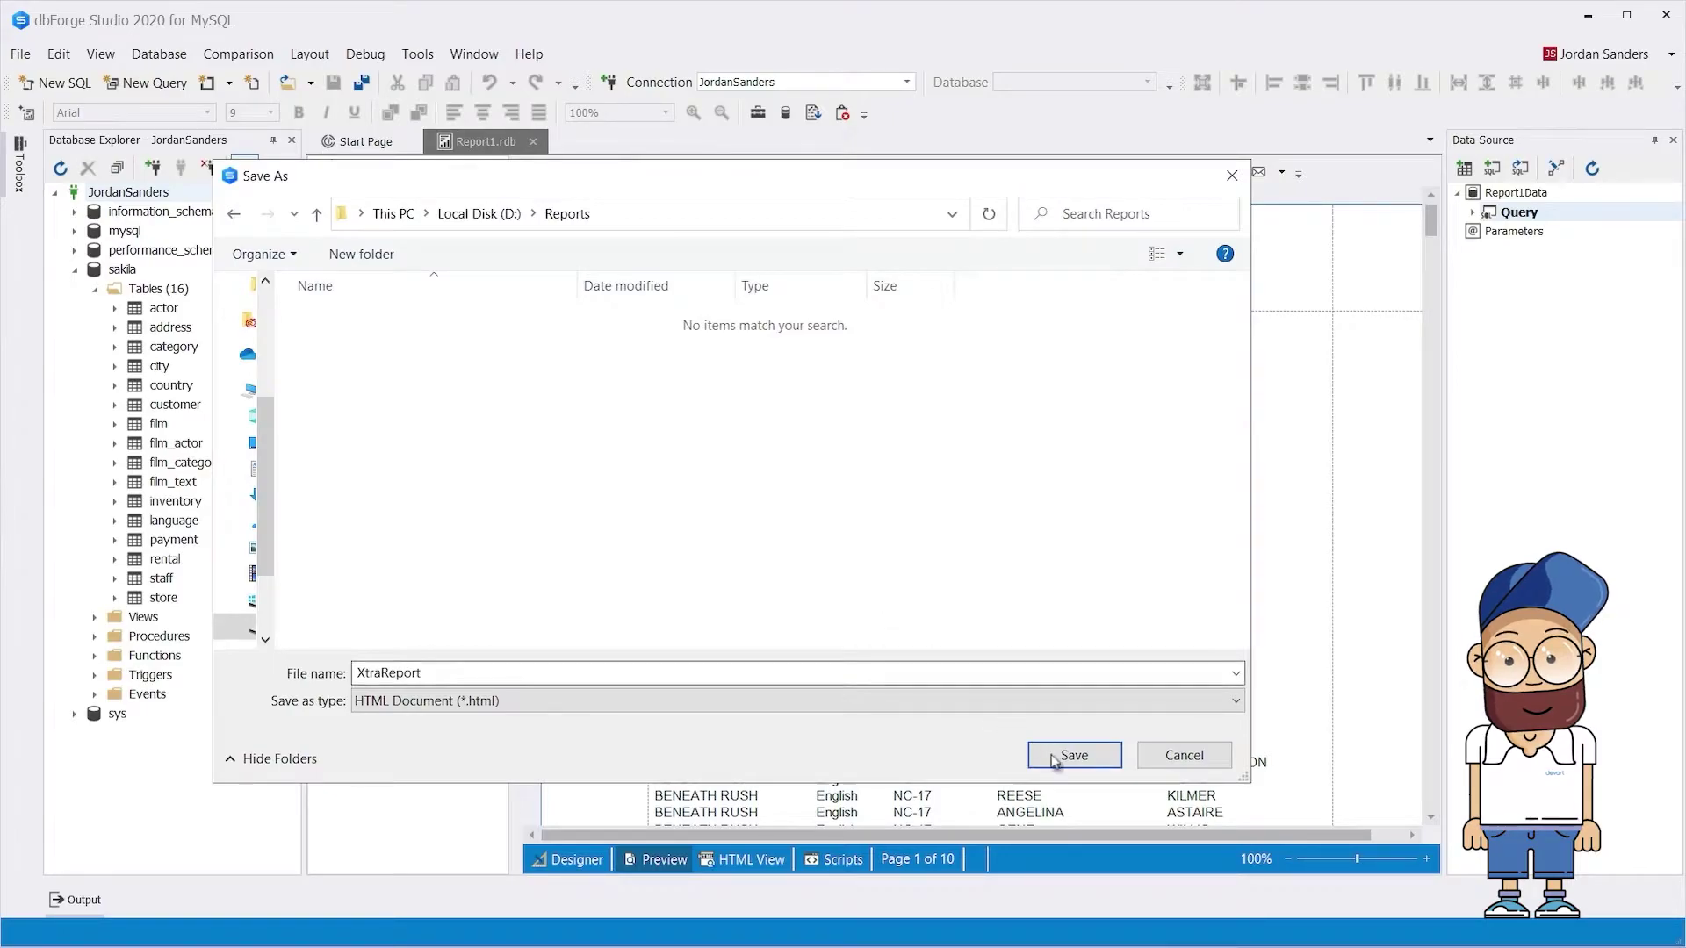
left_click(1051, 754)
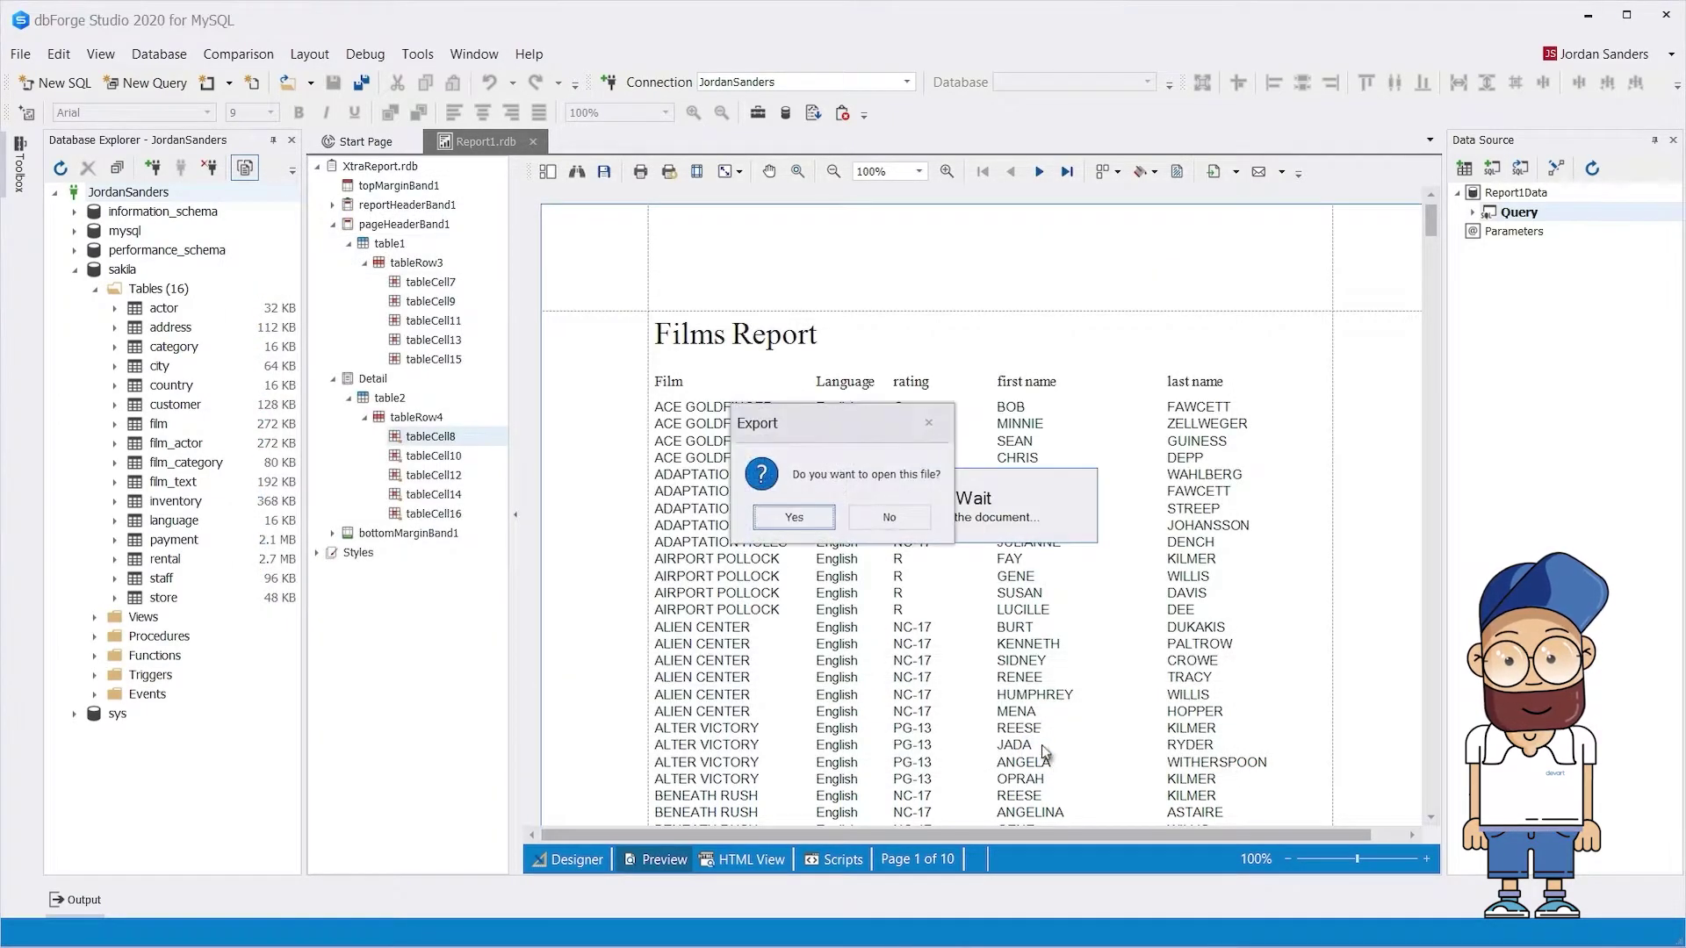
left_click(818, 522)
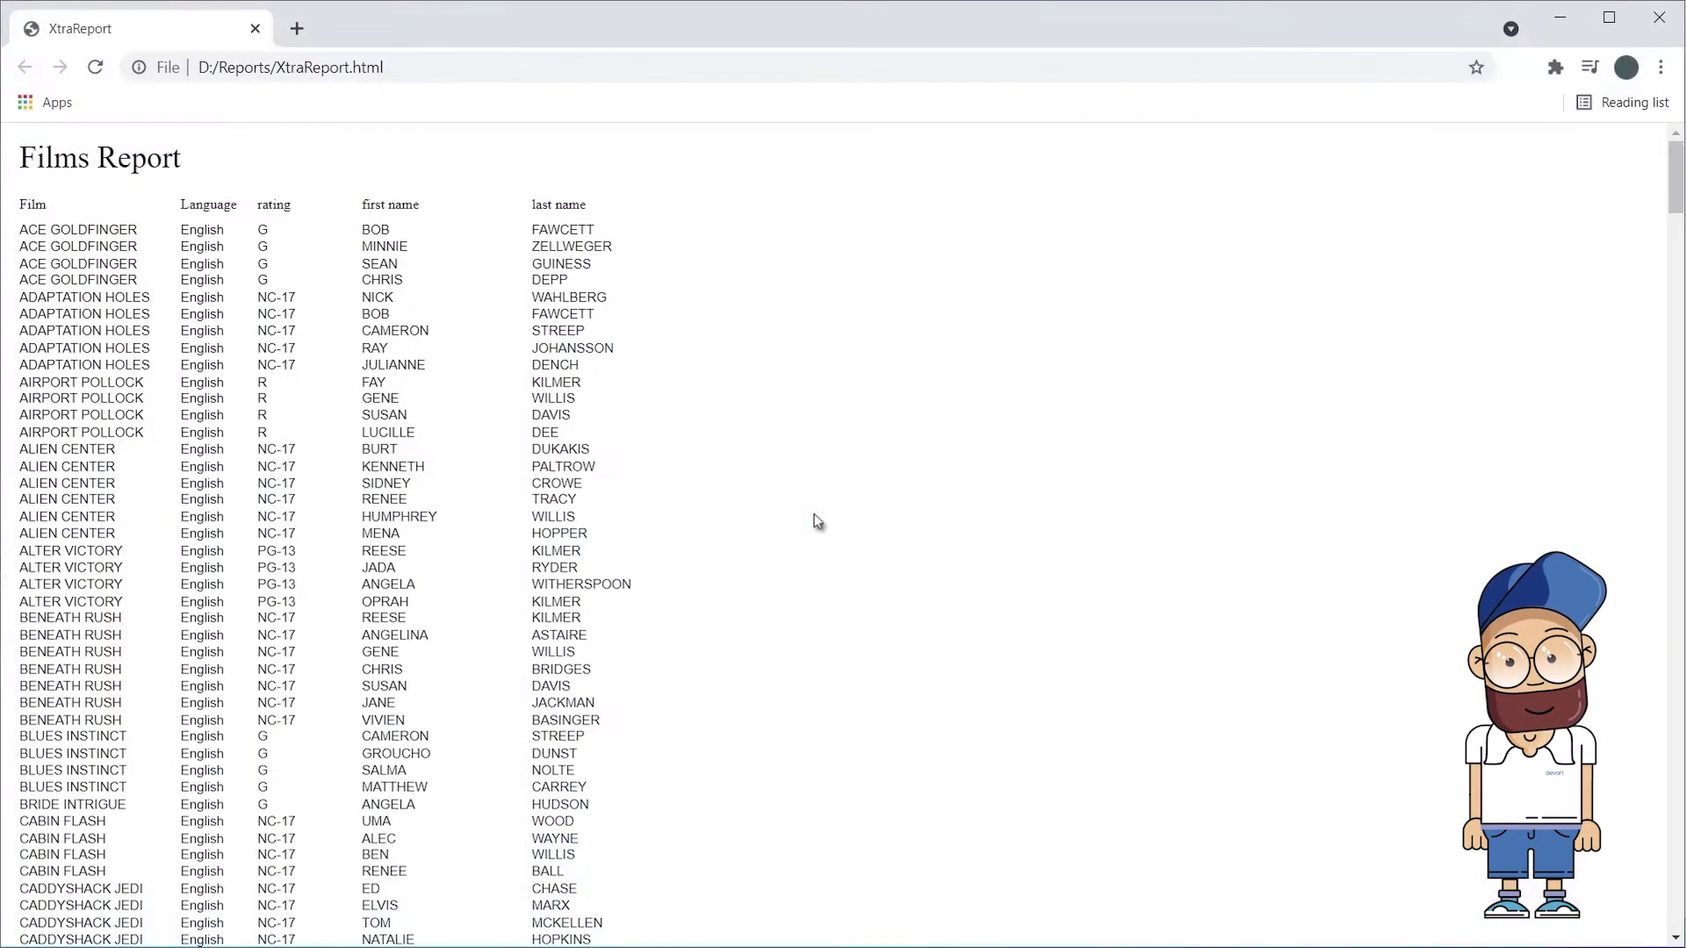
left_click(1564, 22)
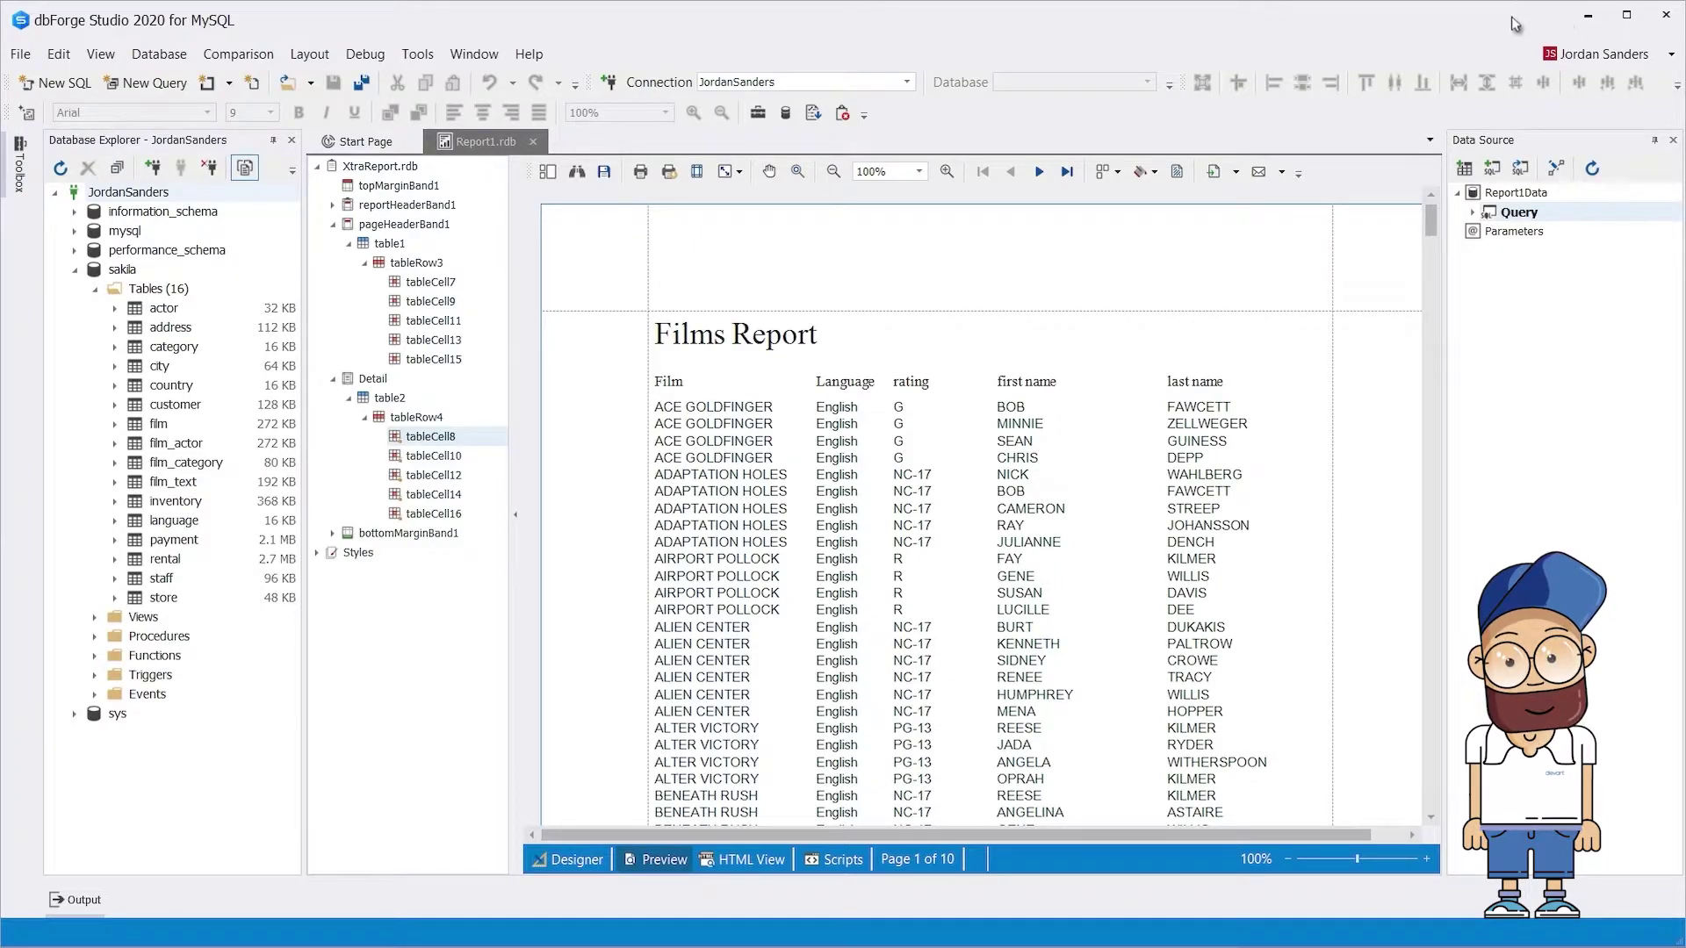
left_click(417, 54)
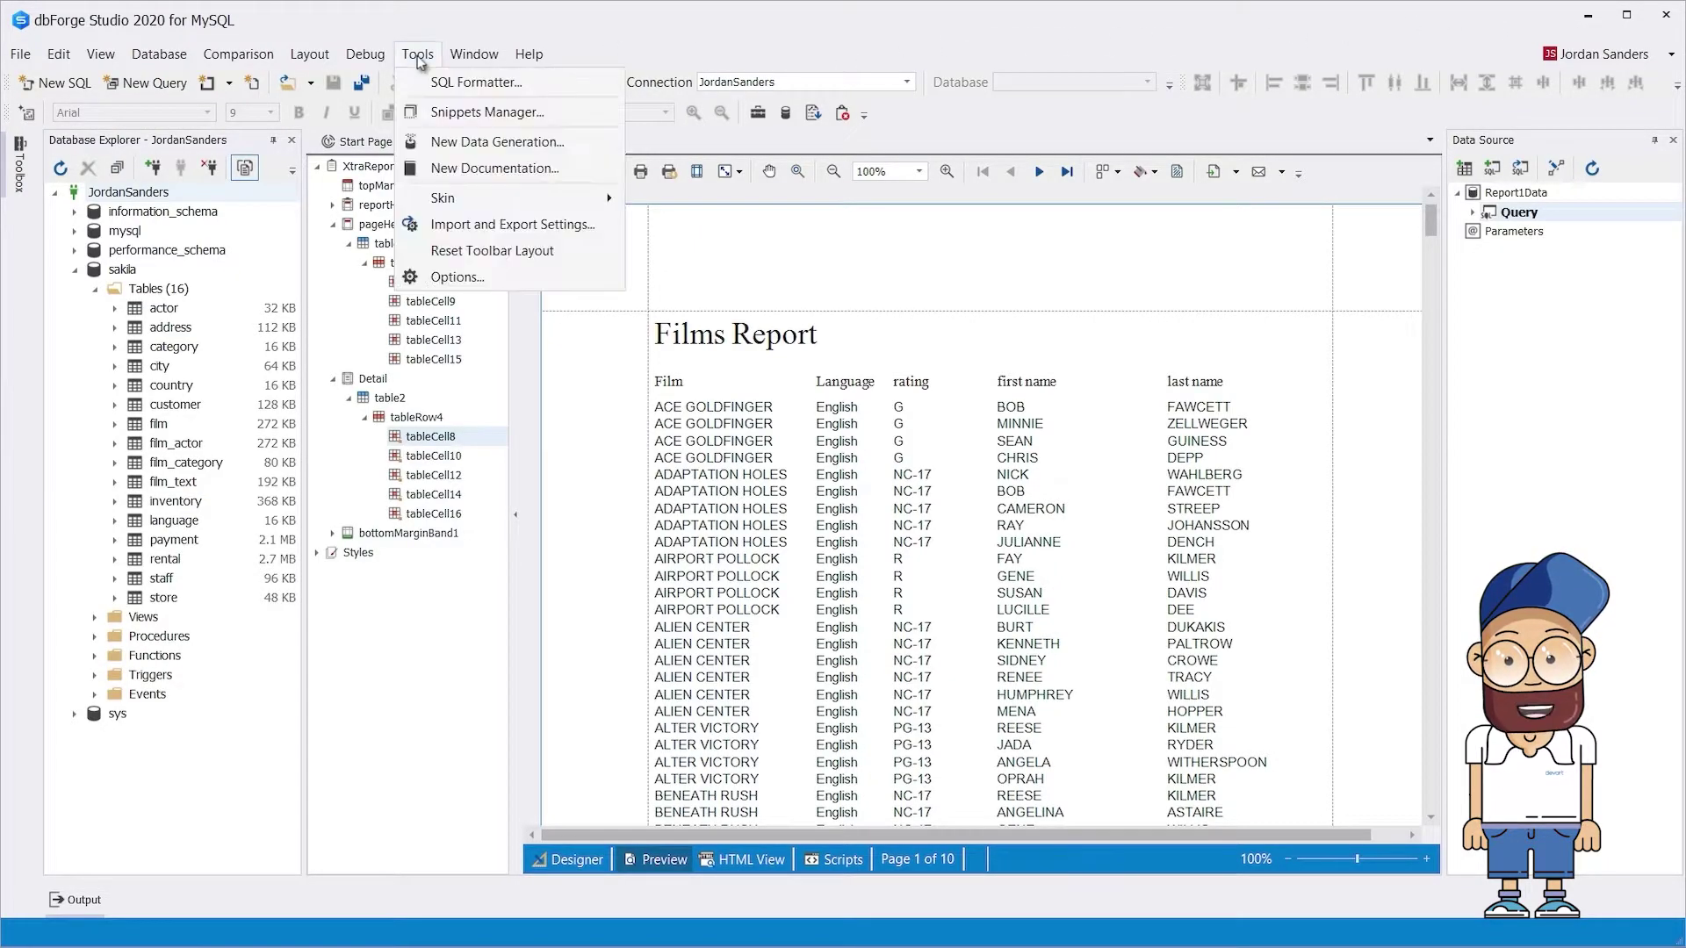
left_click(448, 277)
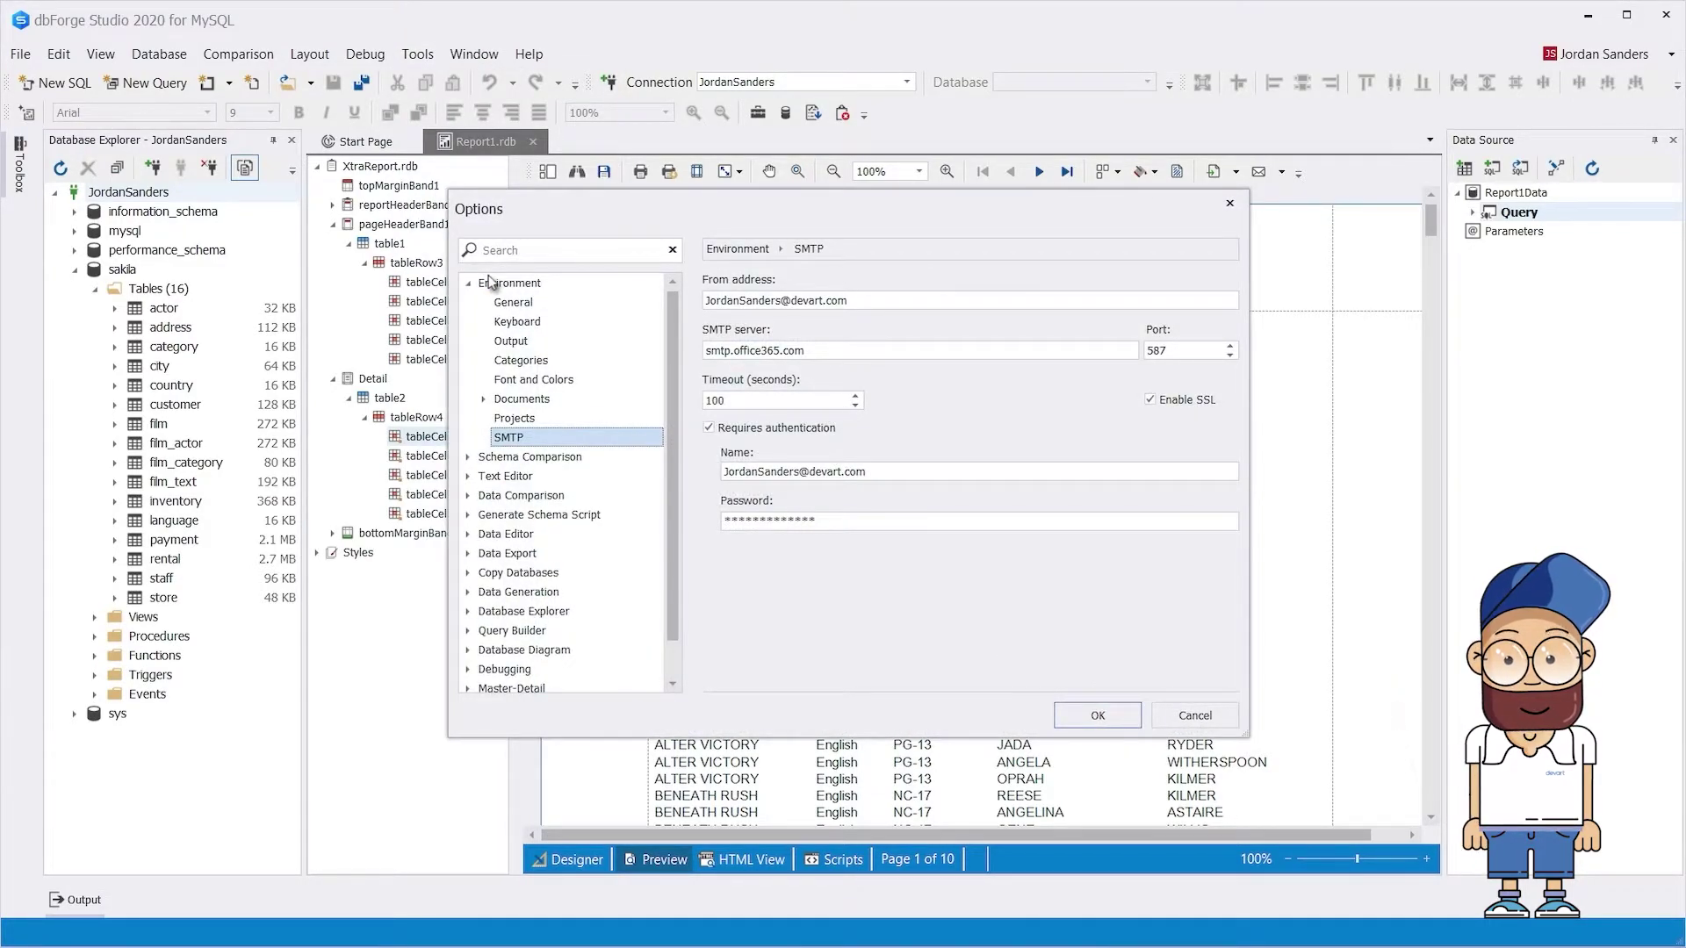
- Close the current settings, start a new Data Report, and bring up its command-line file settings
left_click(1074, 714)
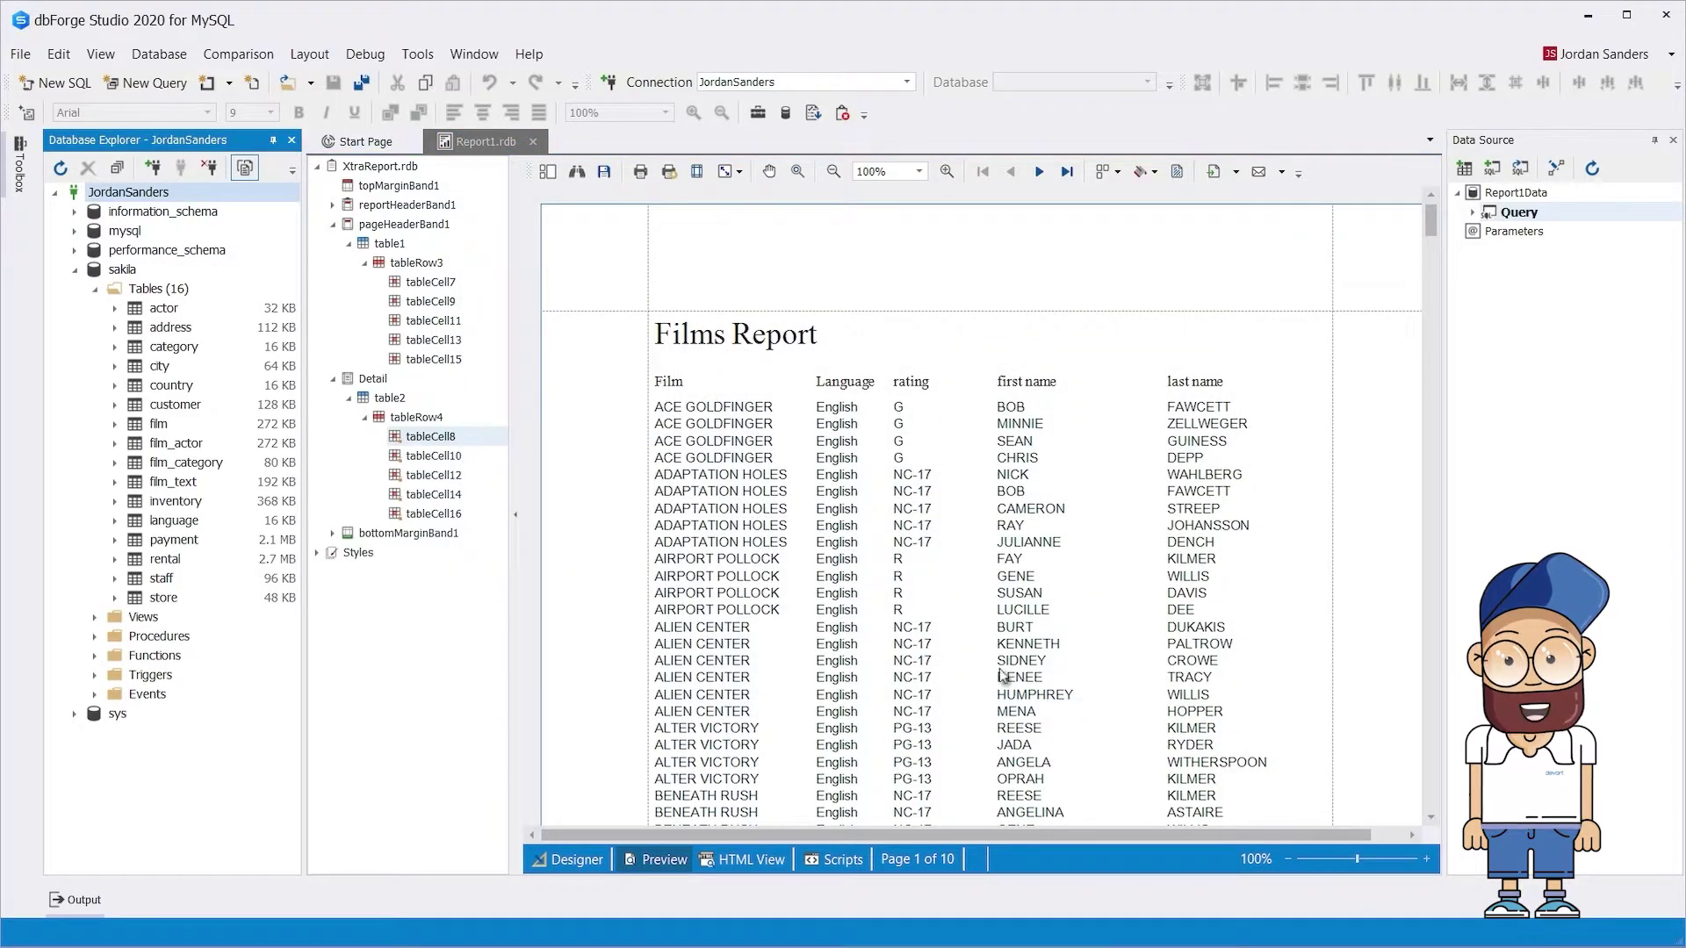
left_click(22, 54)
mouse_move(52, 81)
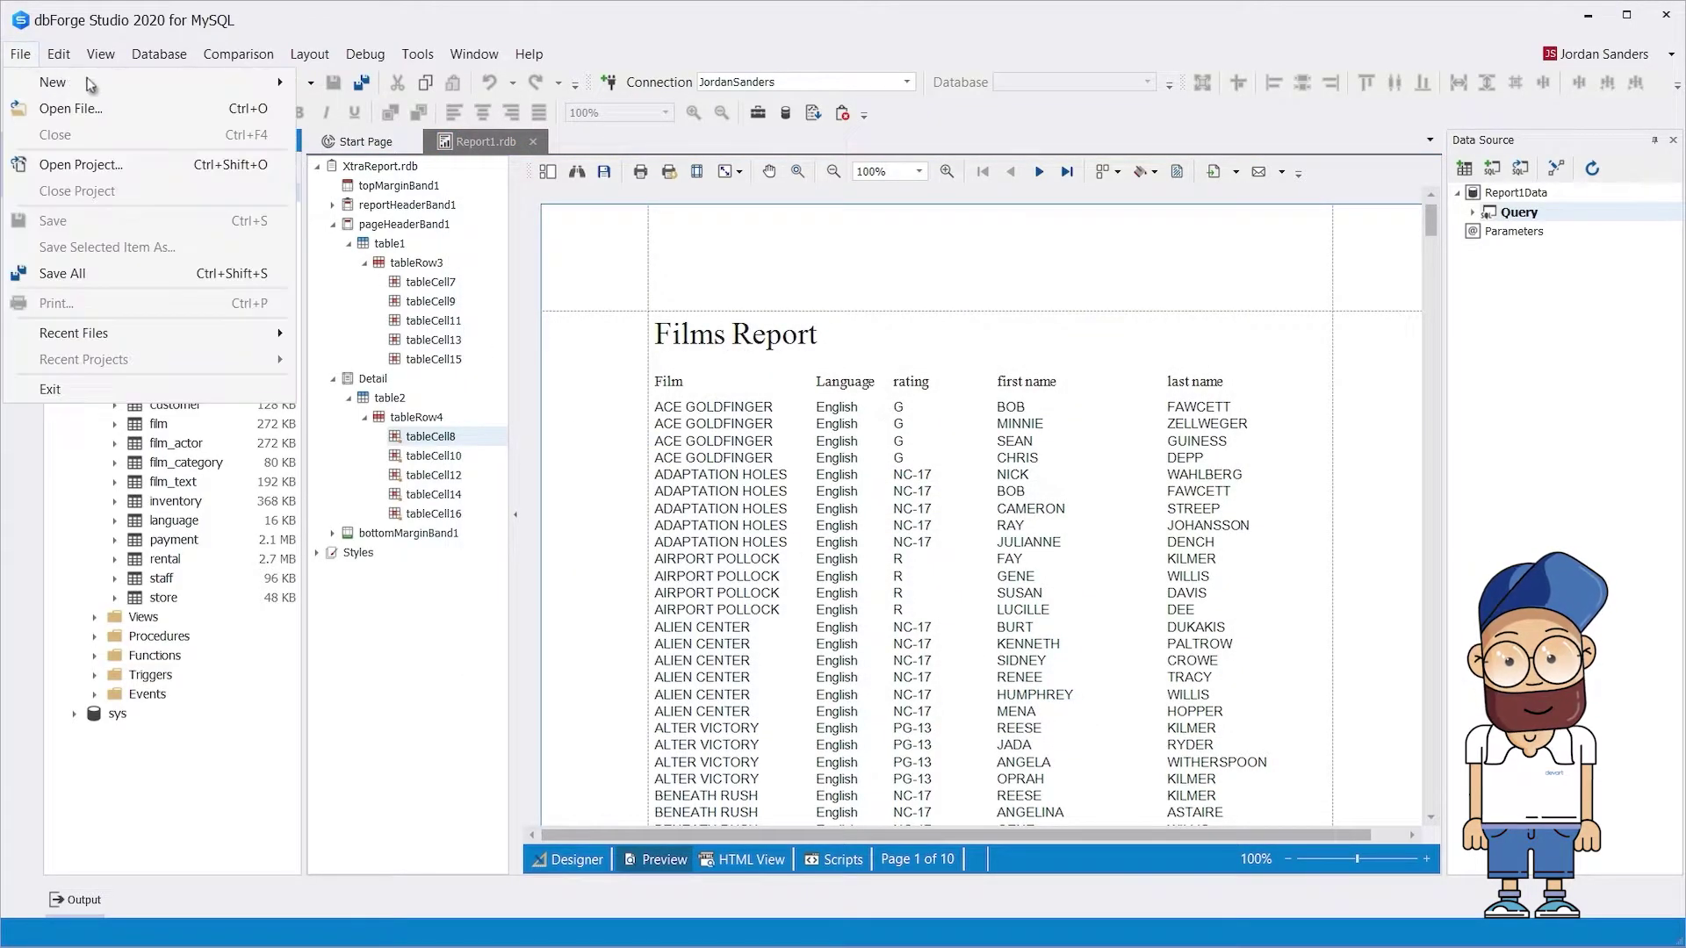
left_click(394, 168)
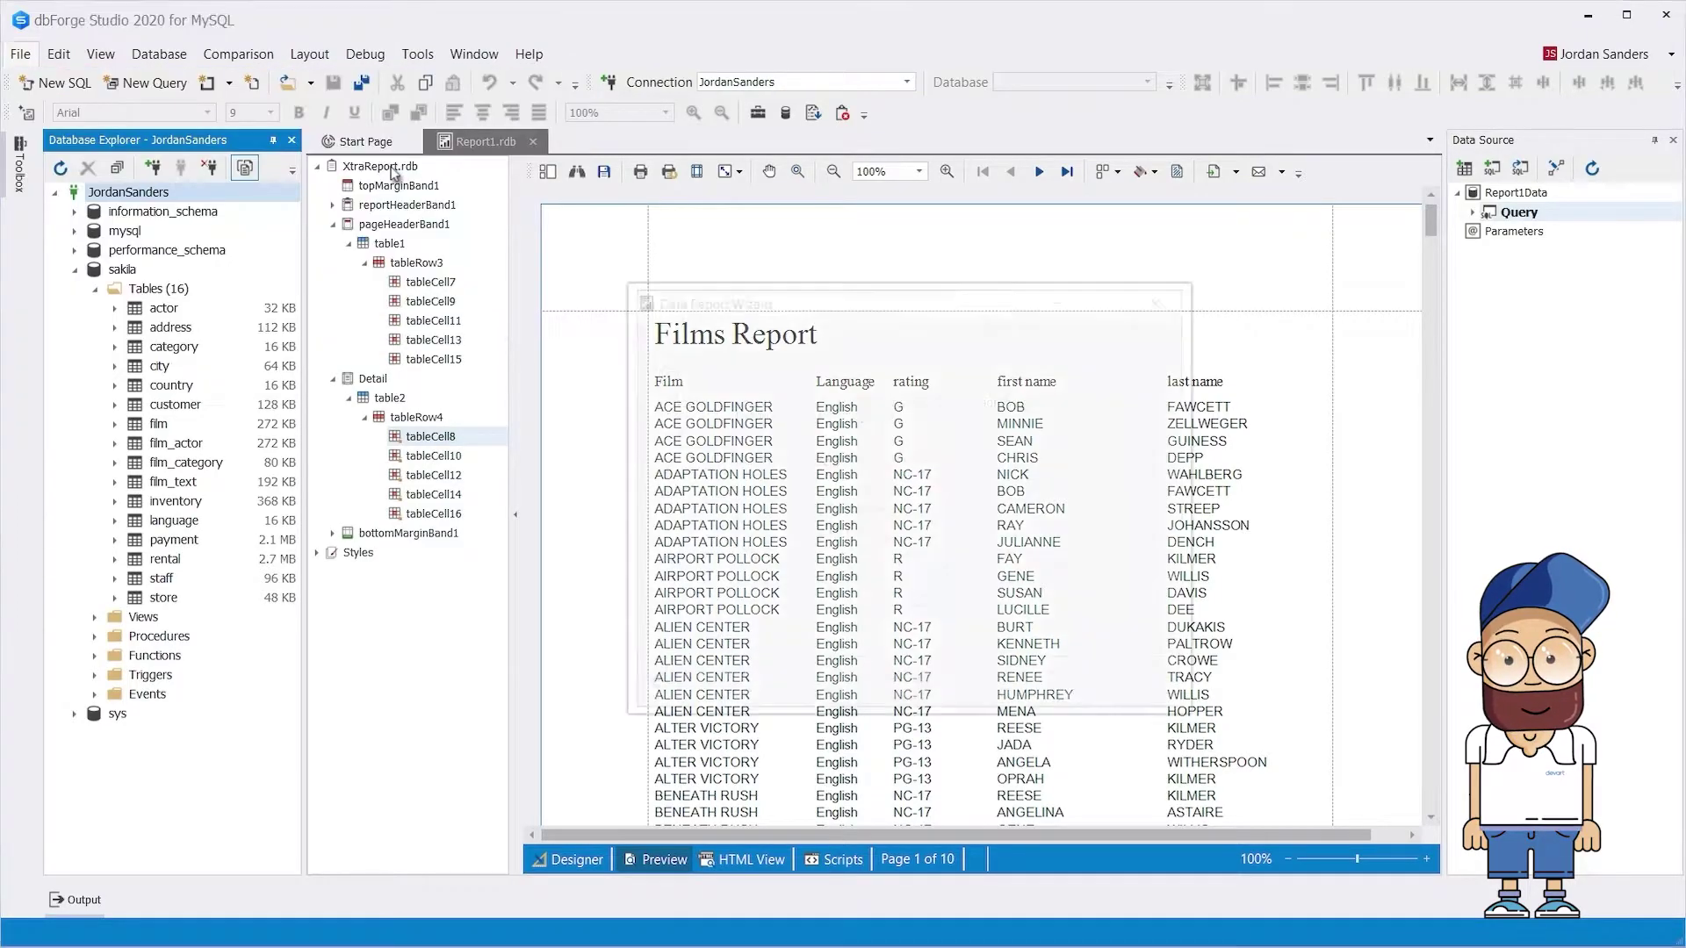
left_click(738, 690)
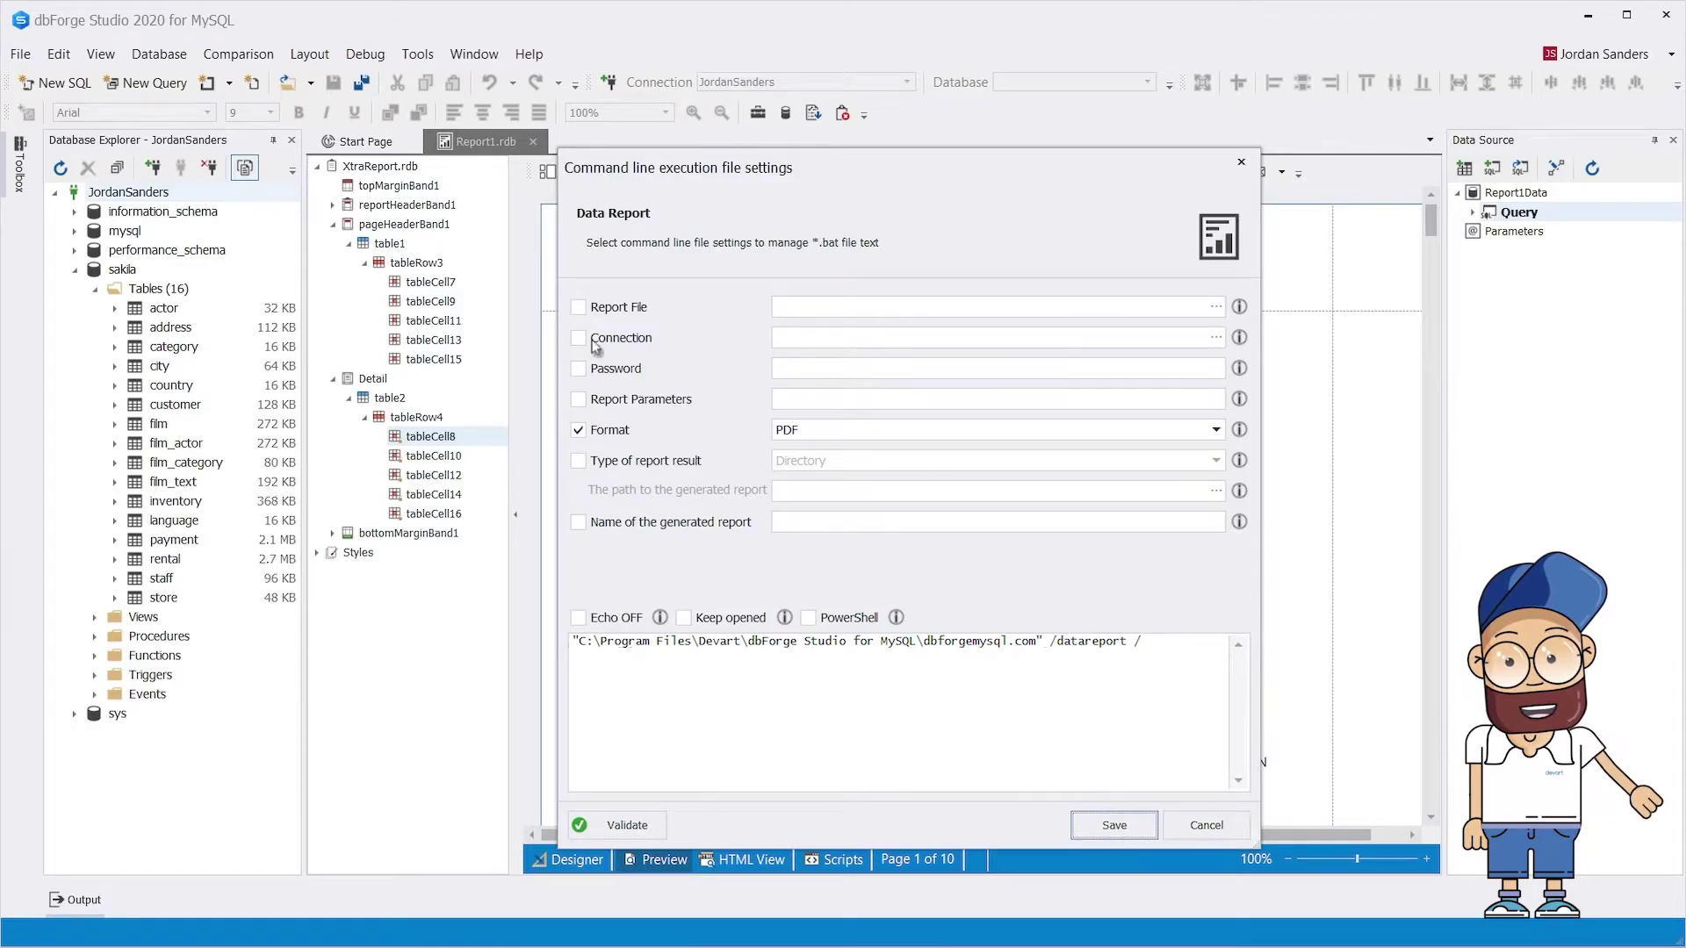
- Set the command line to use Report1.rdb and the root localhost connection
left_click(579, 308)
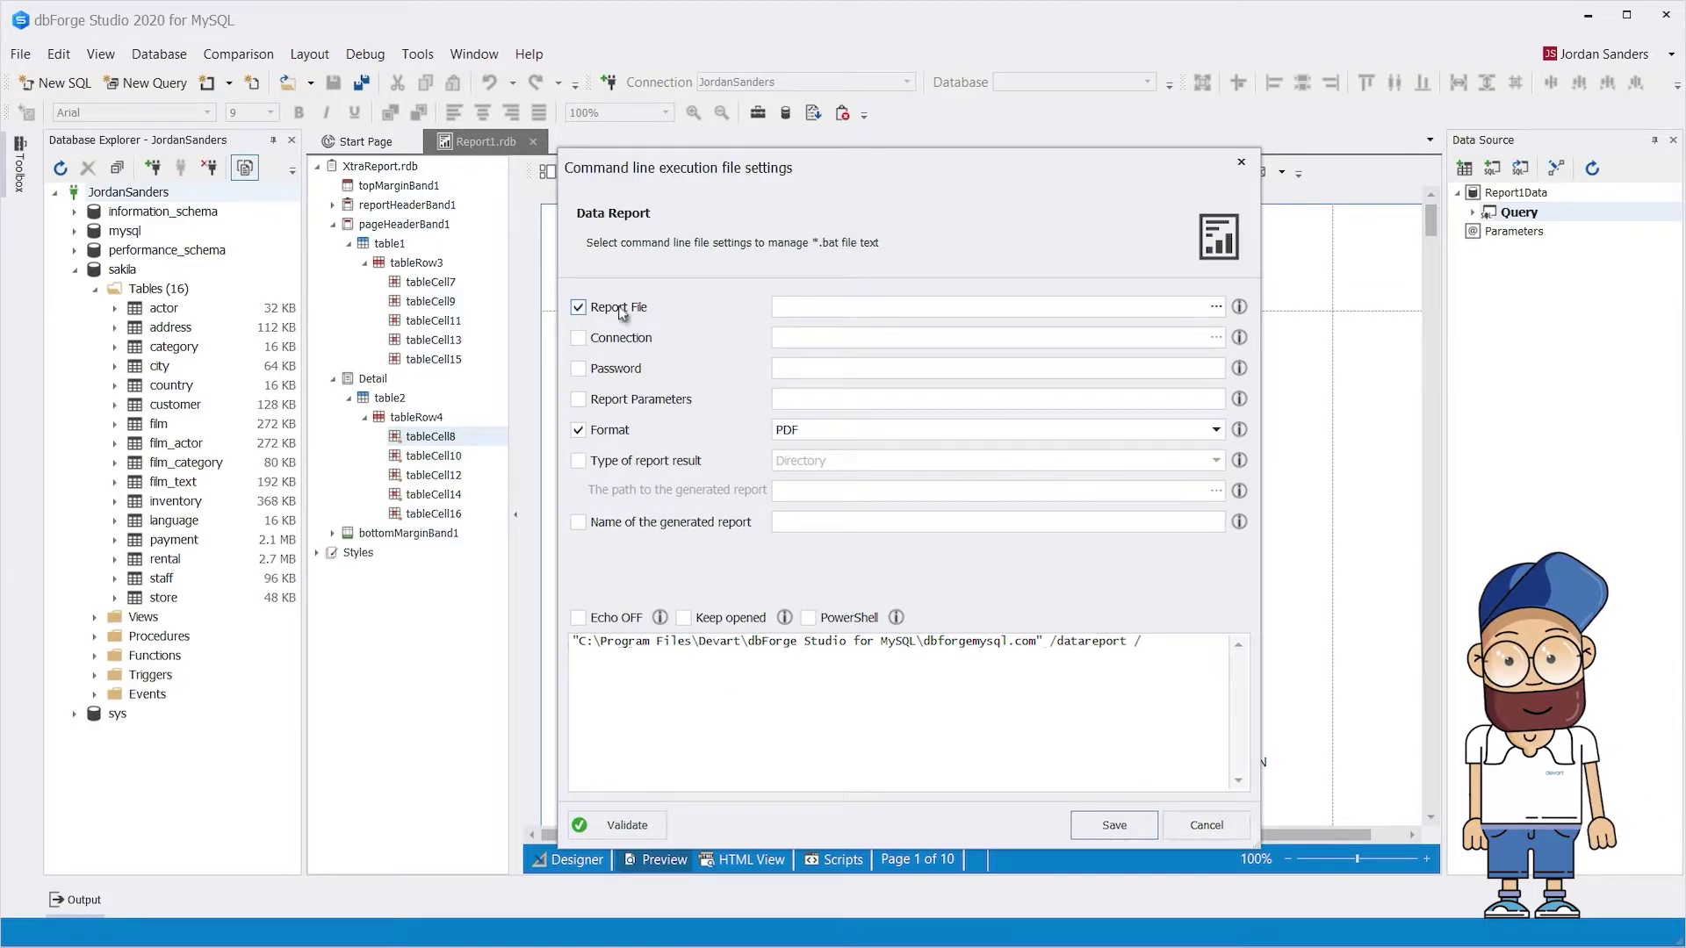
left_click(1215, 306)
left_click(723, 352)
left_click(1428, 784)
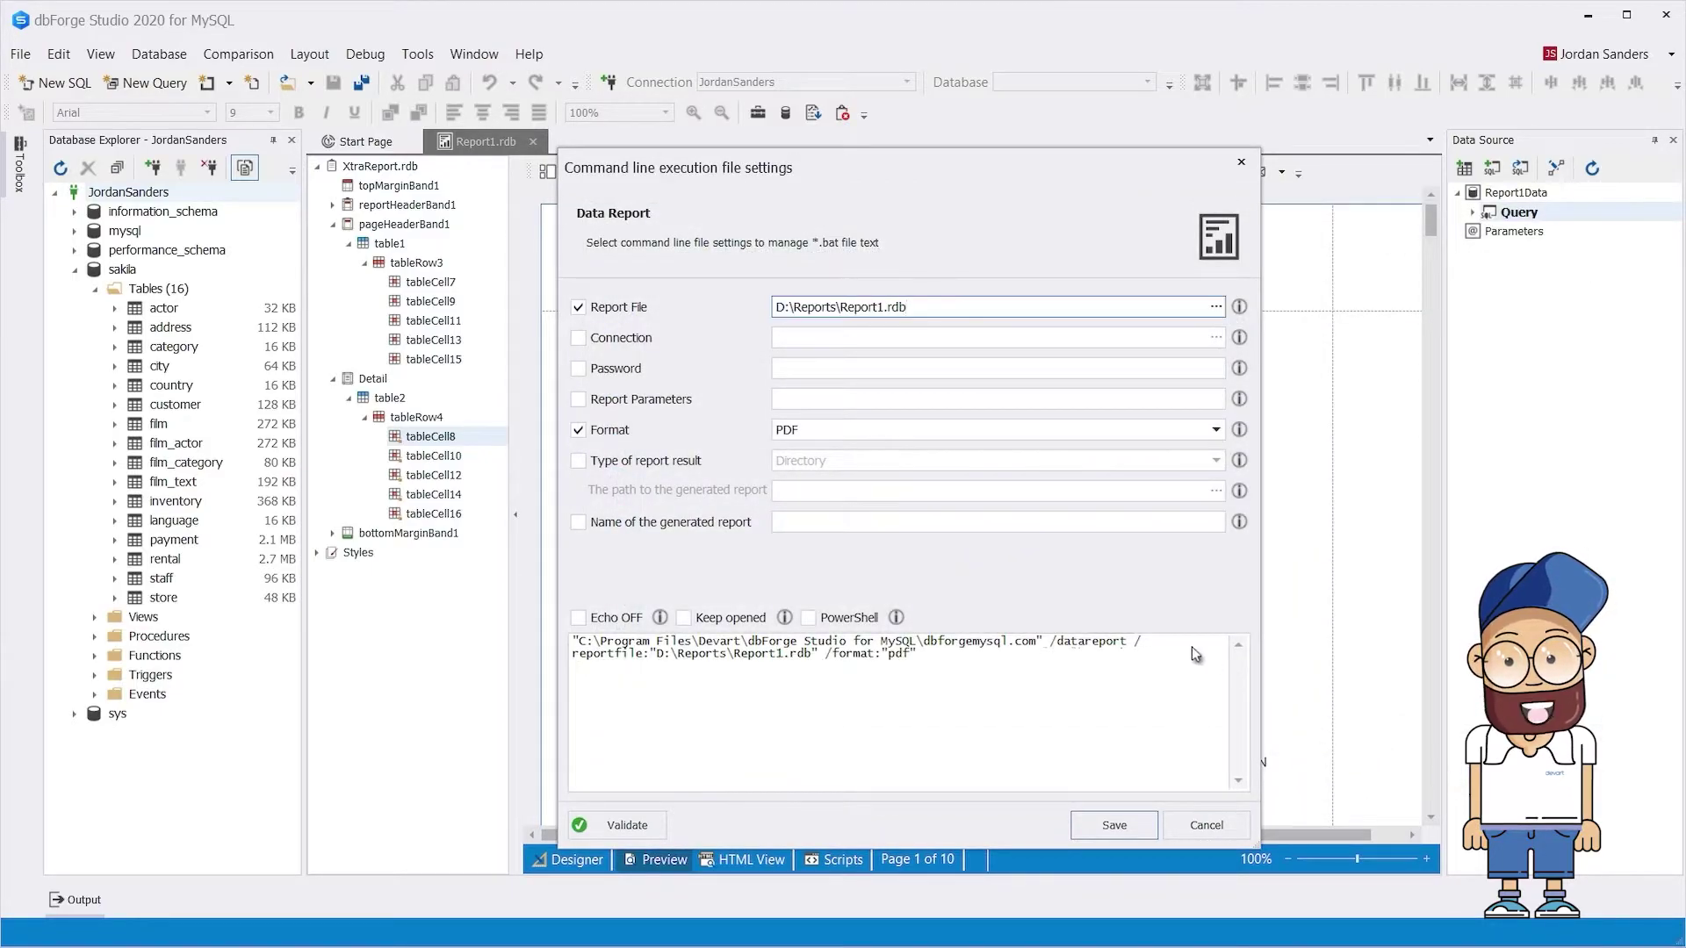
left_click(579, 339)
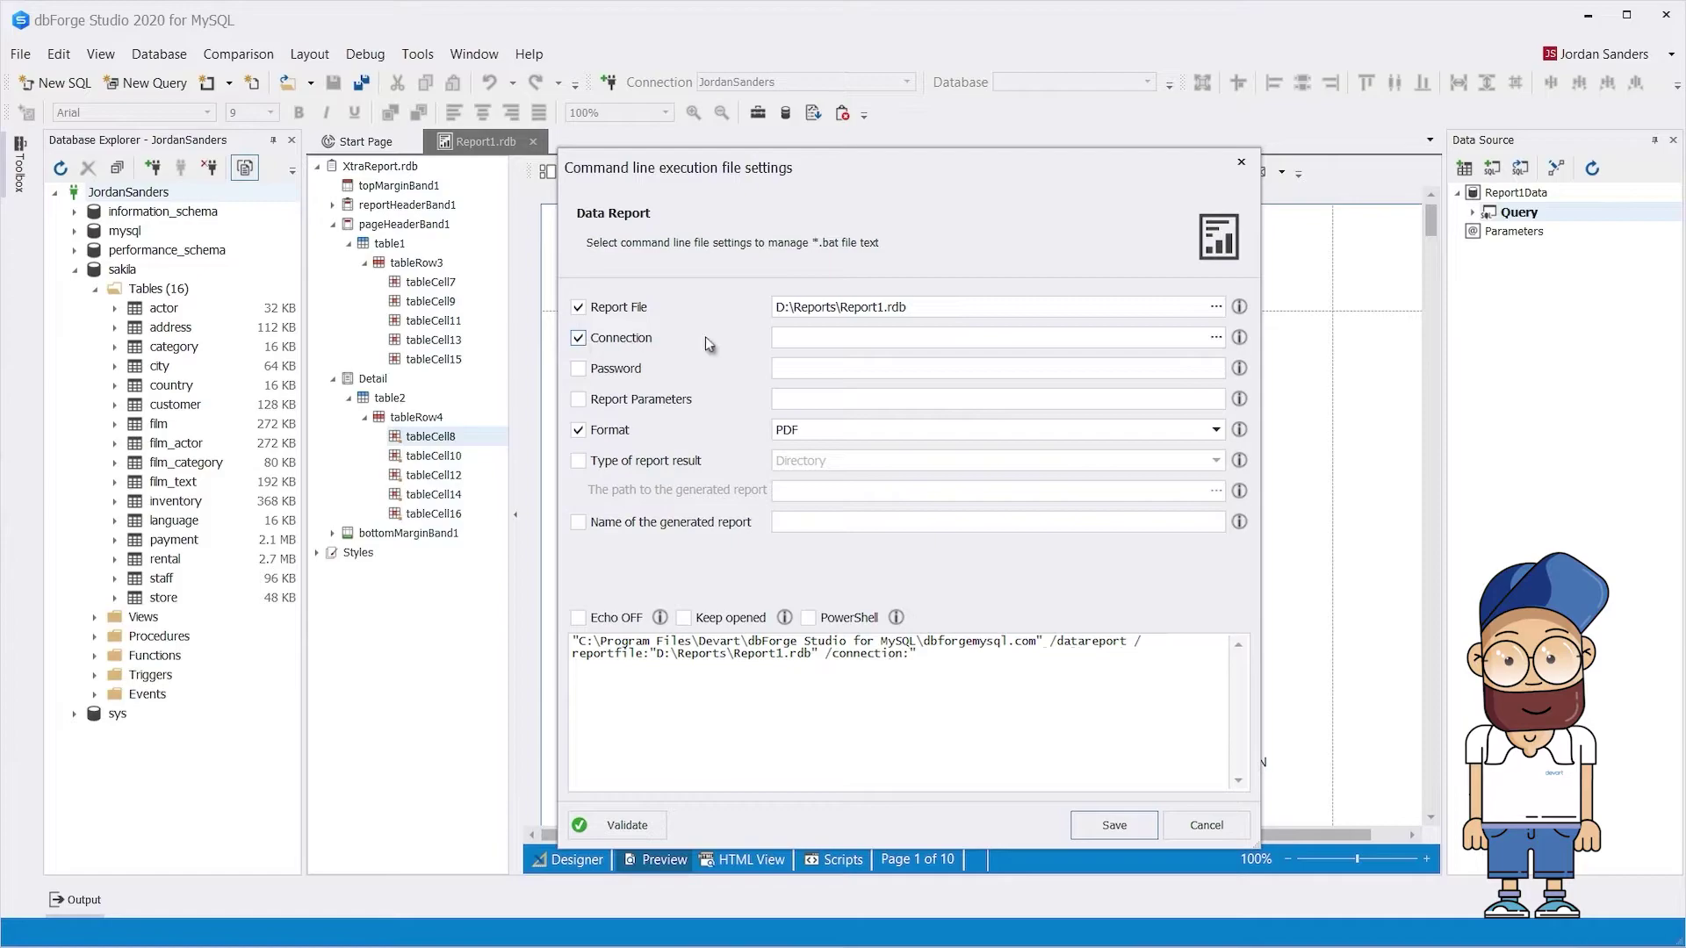
left_click(1215, 339)
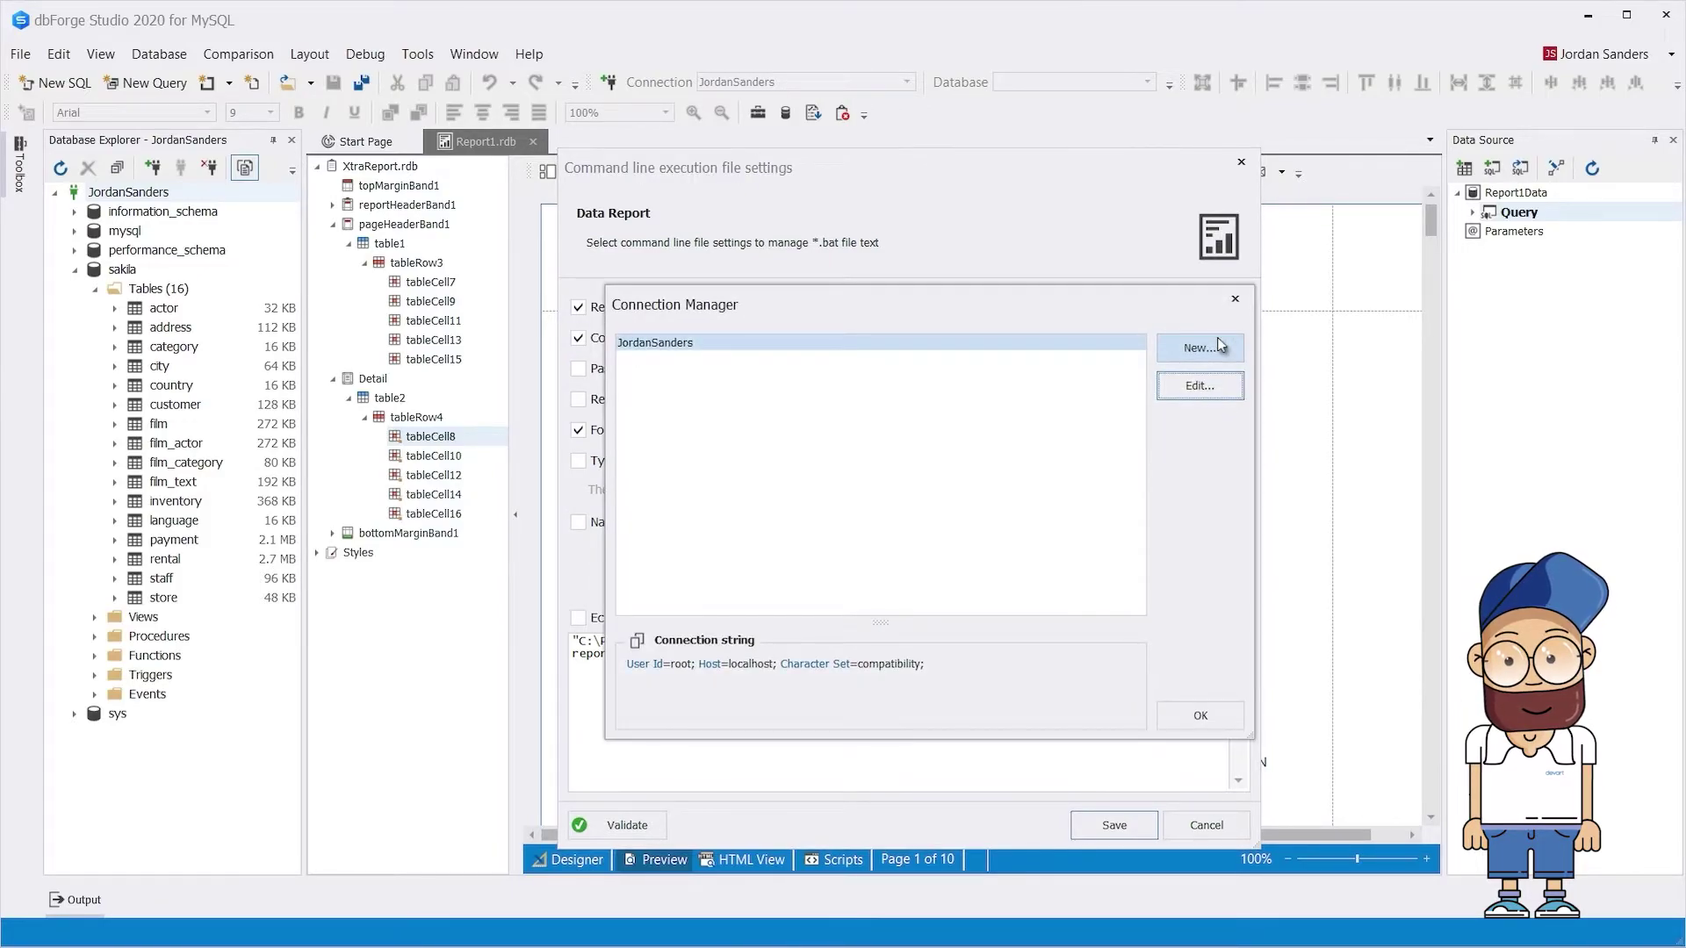
left_click(1217, 715)
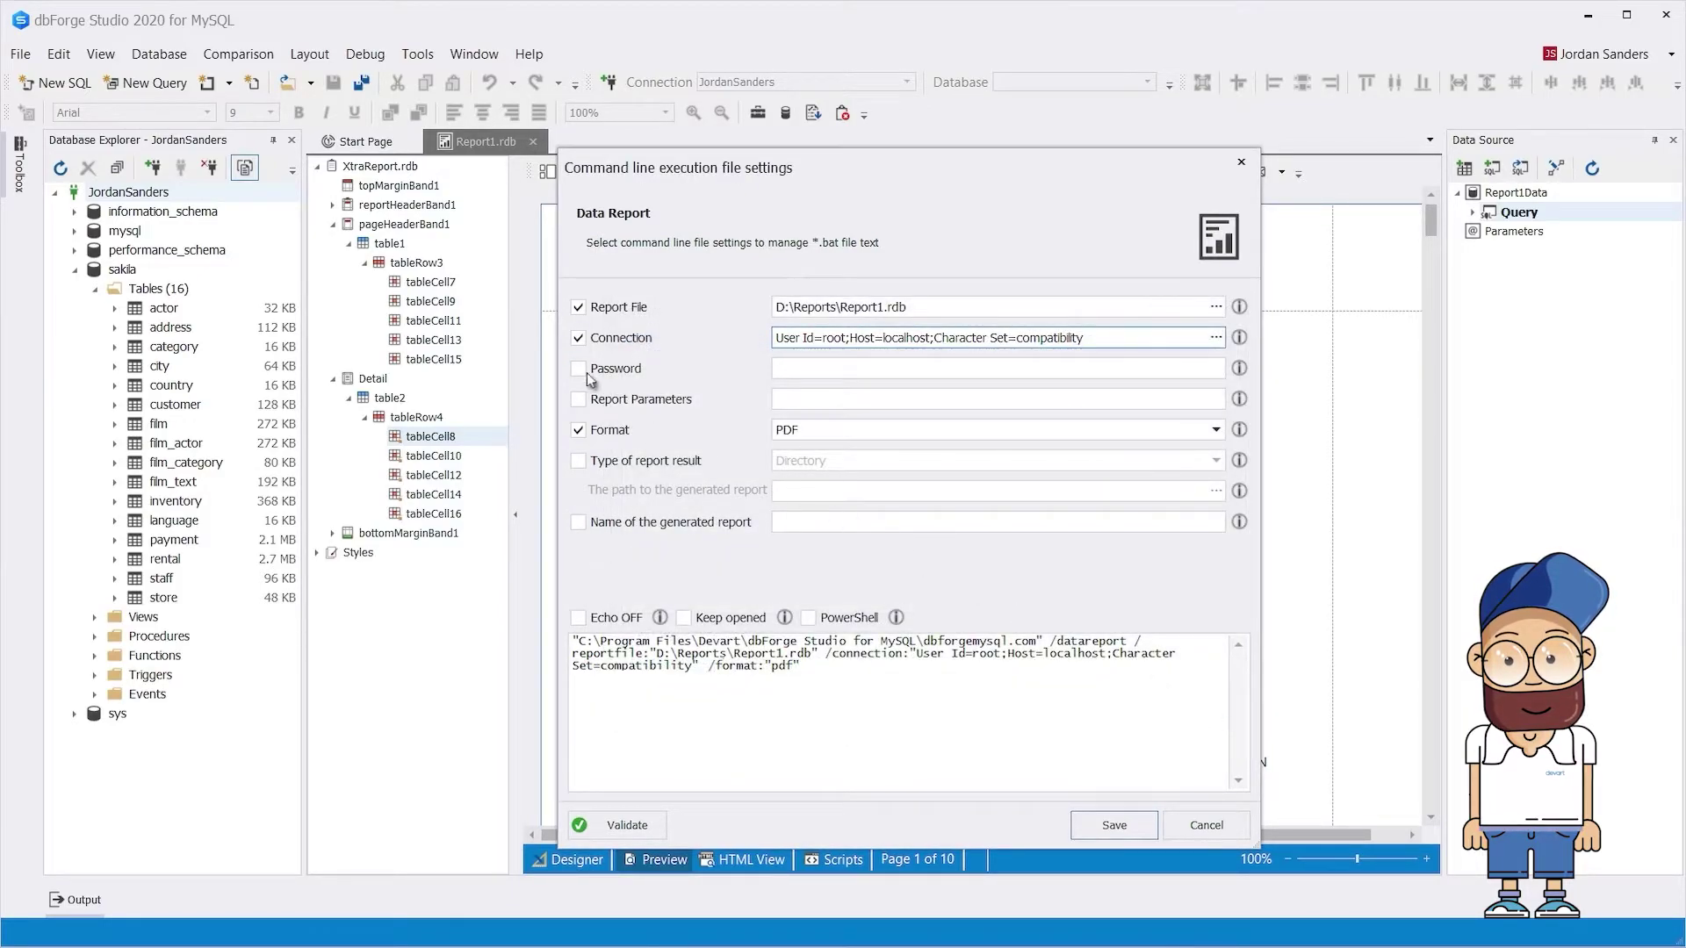
- Add the root password, email results to the Gmail address, and select the generated command
left_click(579, 371)
left_click(777, 373)
left_click(578, 462)
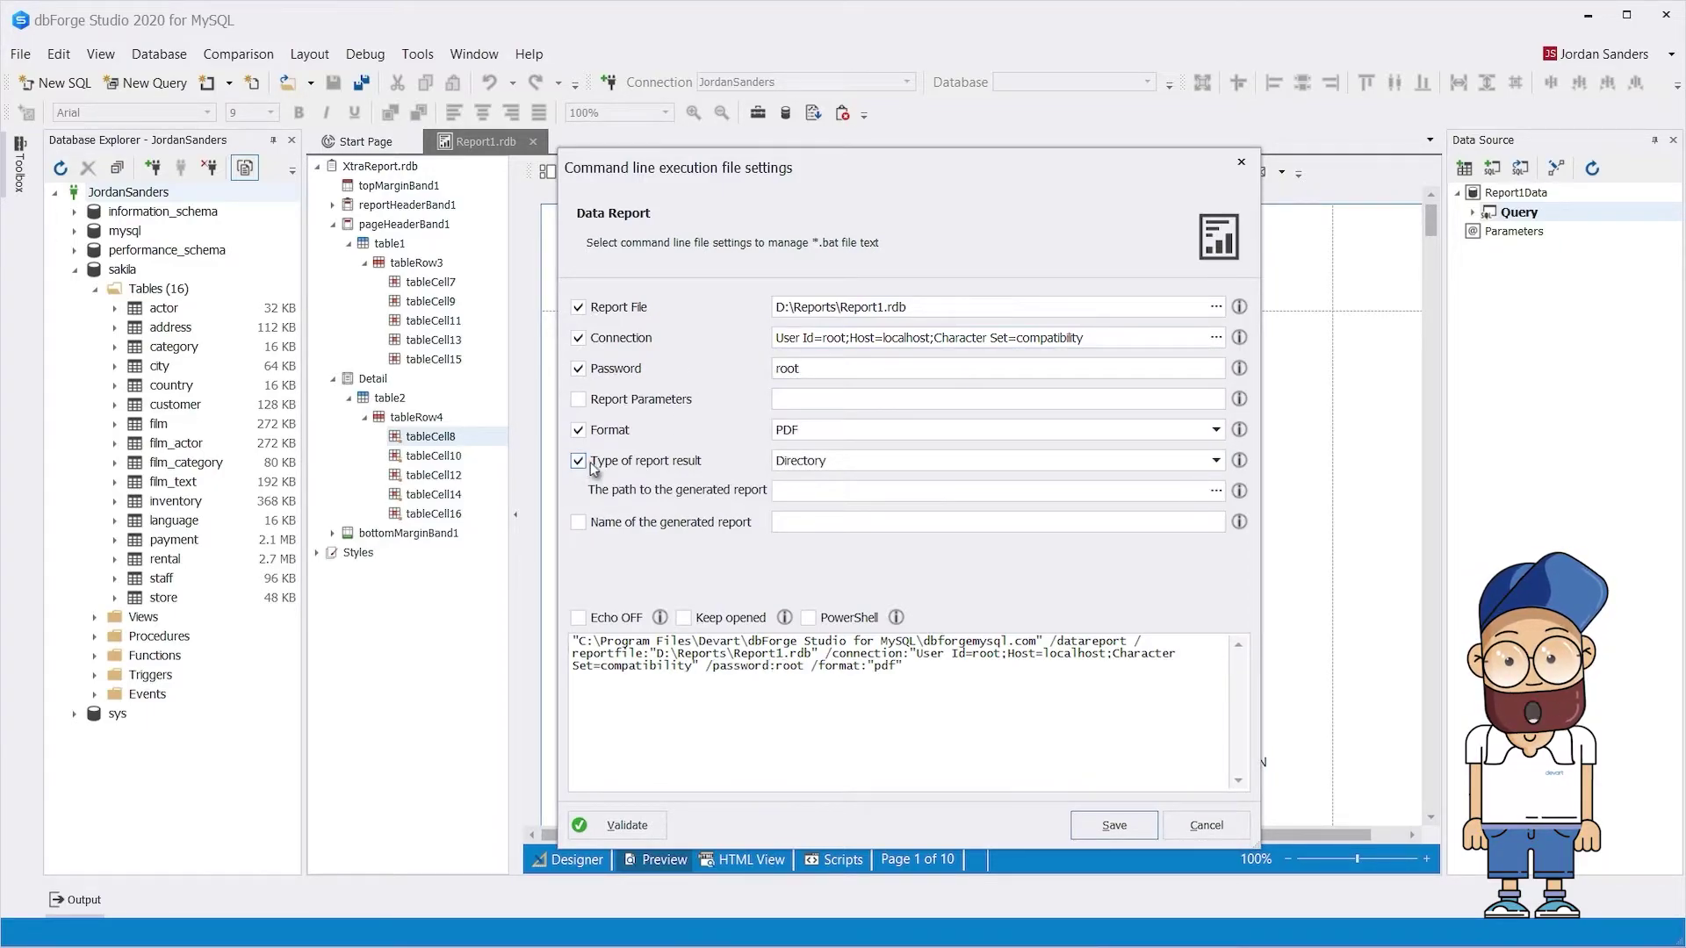
left_click(1216, 461)
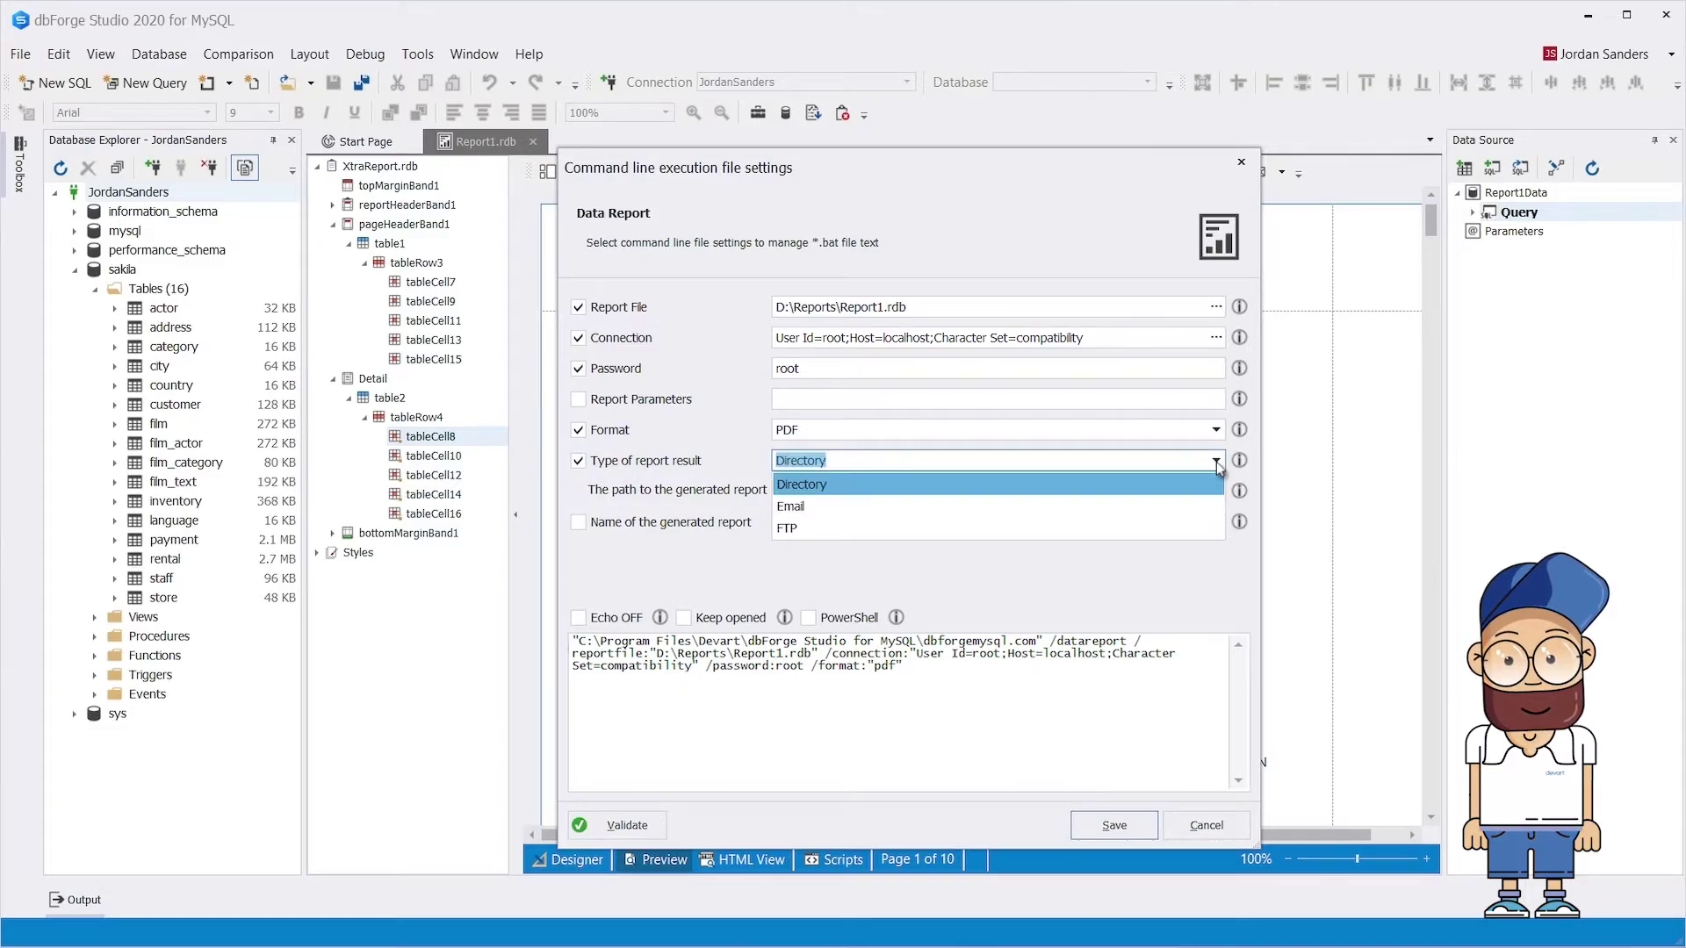
left_click(1149, 505)
left_click(767, 496)
key("ctrl+v")
type("@gmail.com")
left_click_drag(1206, 666, 566, 636)
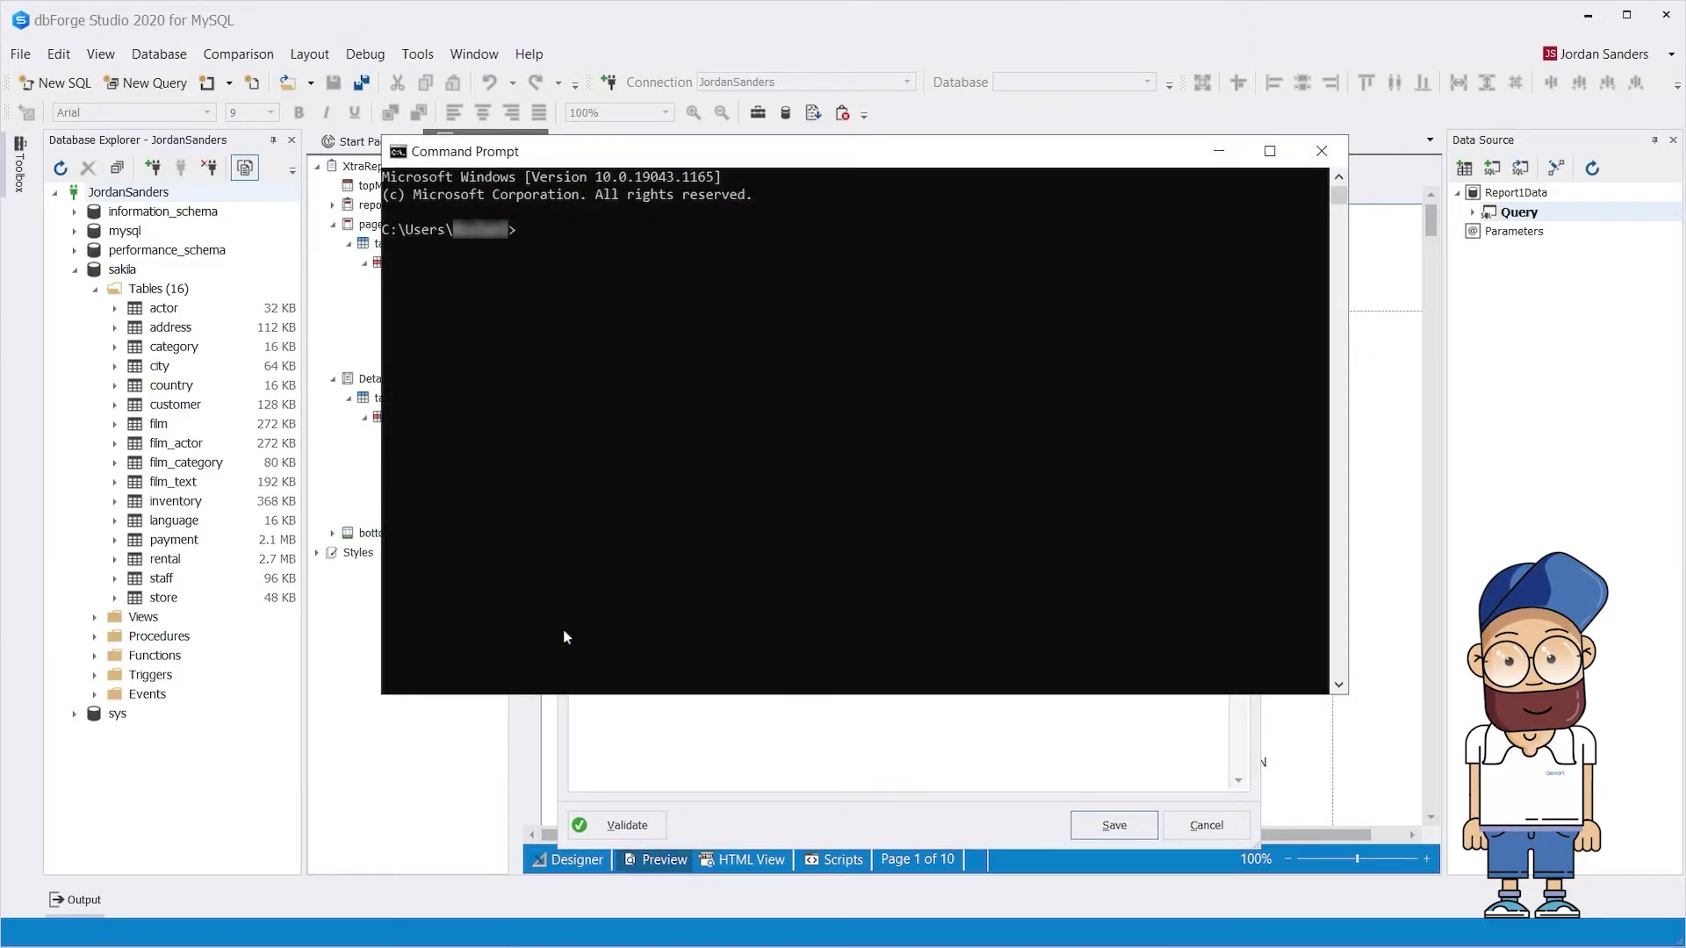
- Run the pasted dbforgemysql.com /datareport command in Command Prompt
key("ctrl+v")
key("Return")
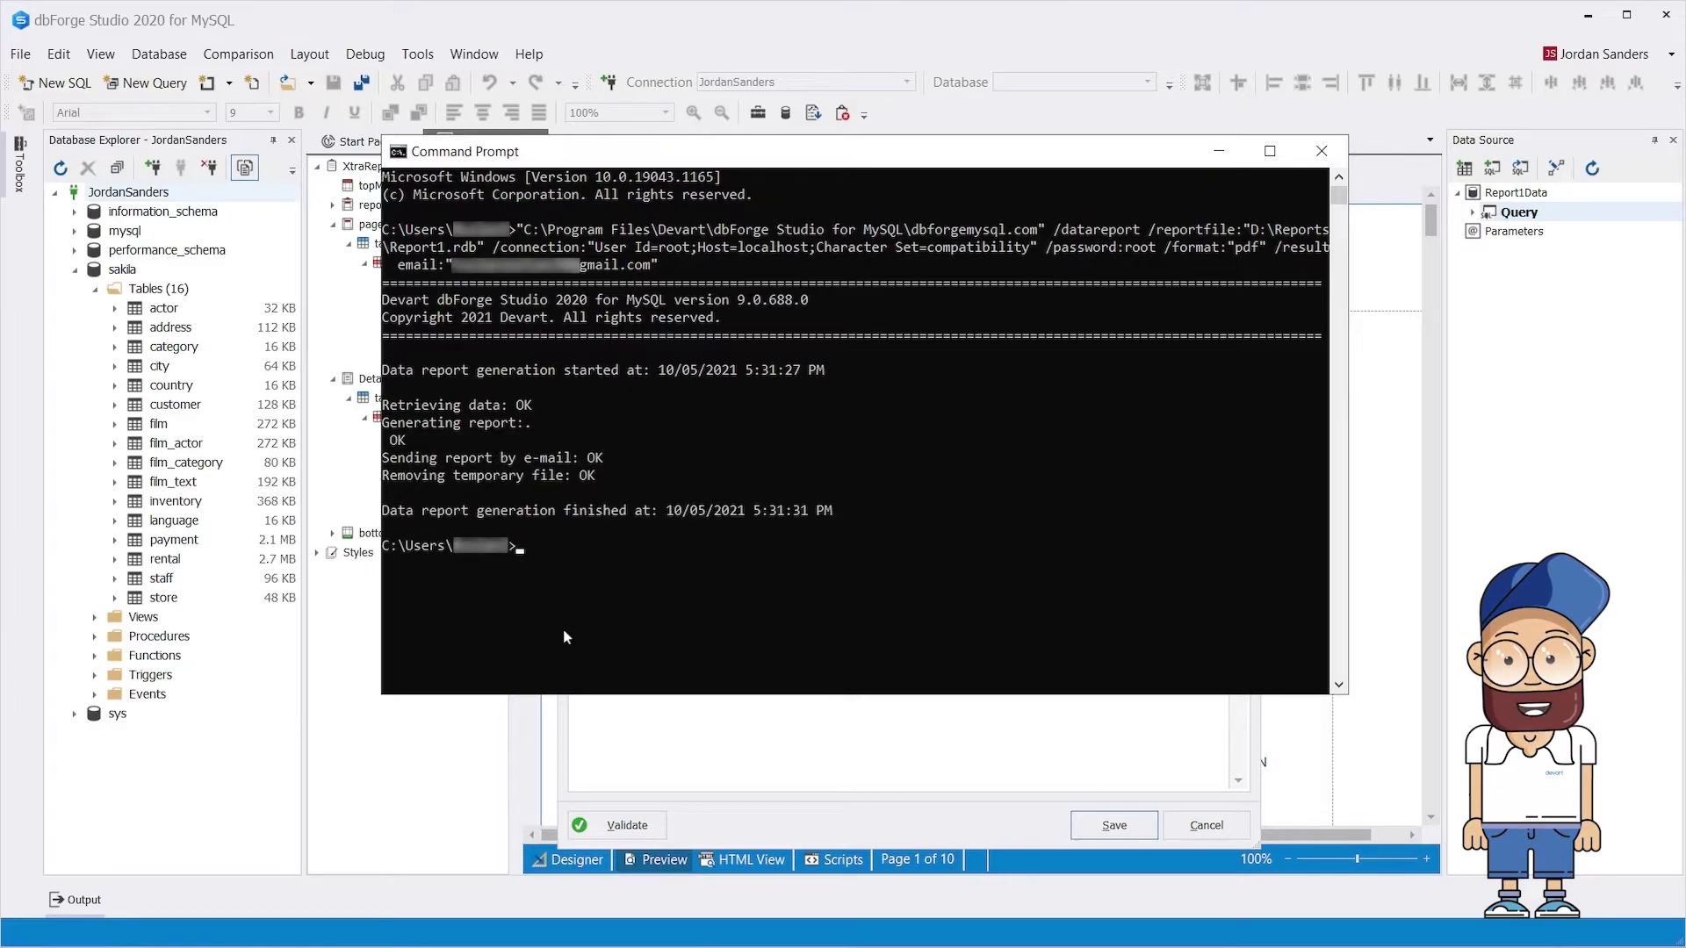
mouse_move(844, 329)
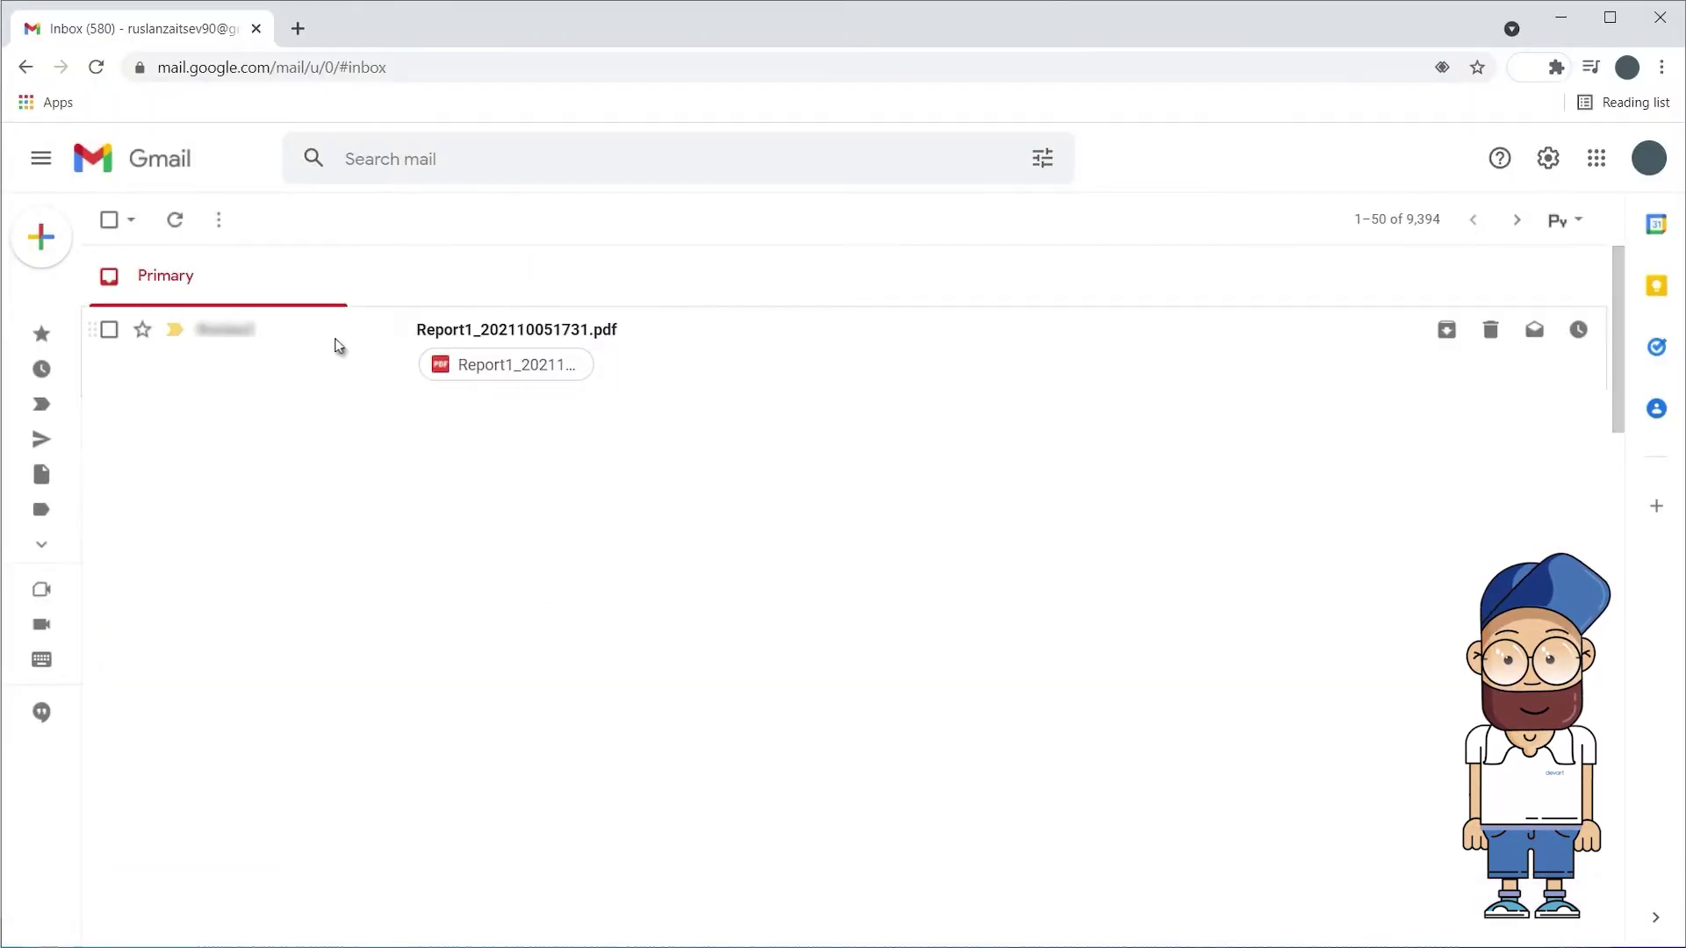
- Open the Report1 e-mail, preview its PDF attachment, and return to dbForge Studio
left_click(337, 345)
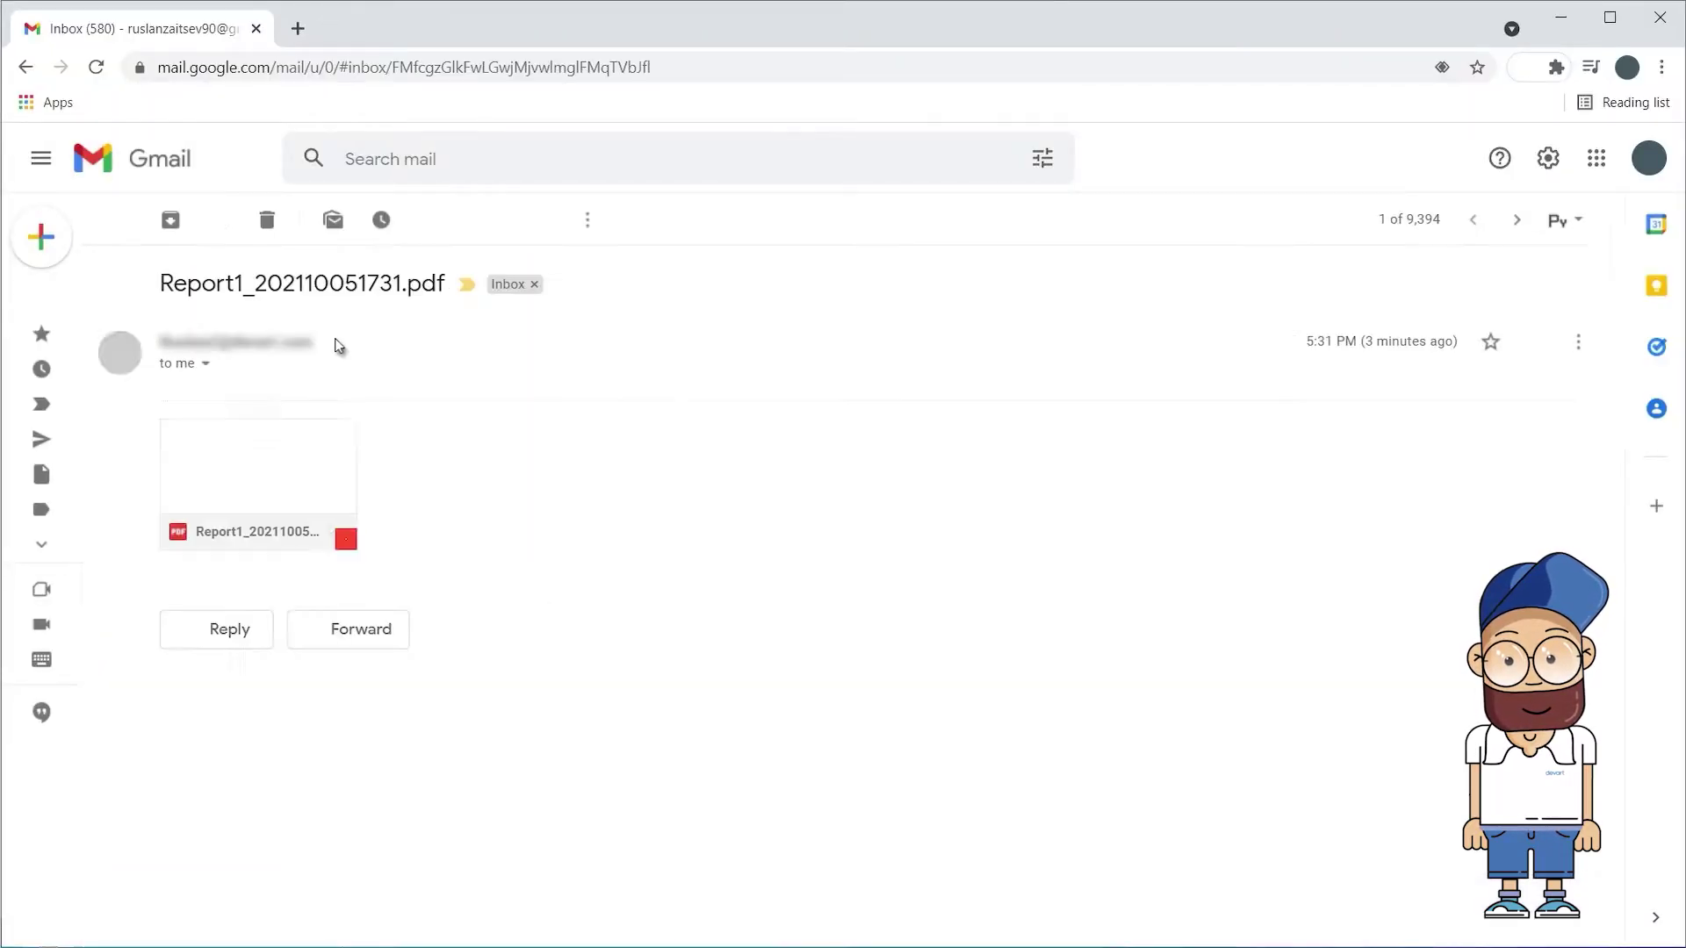
left_click(273, 484)
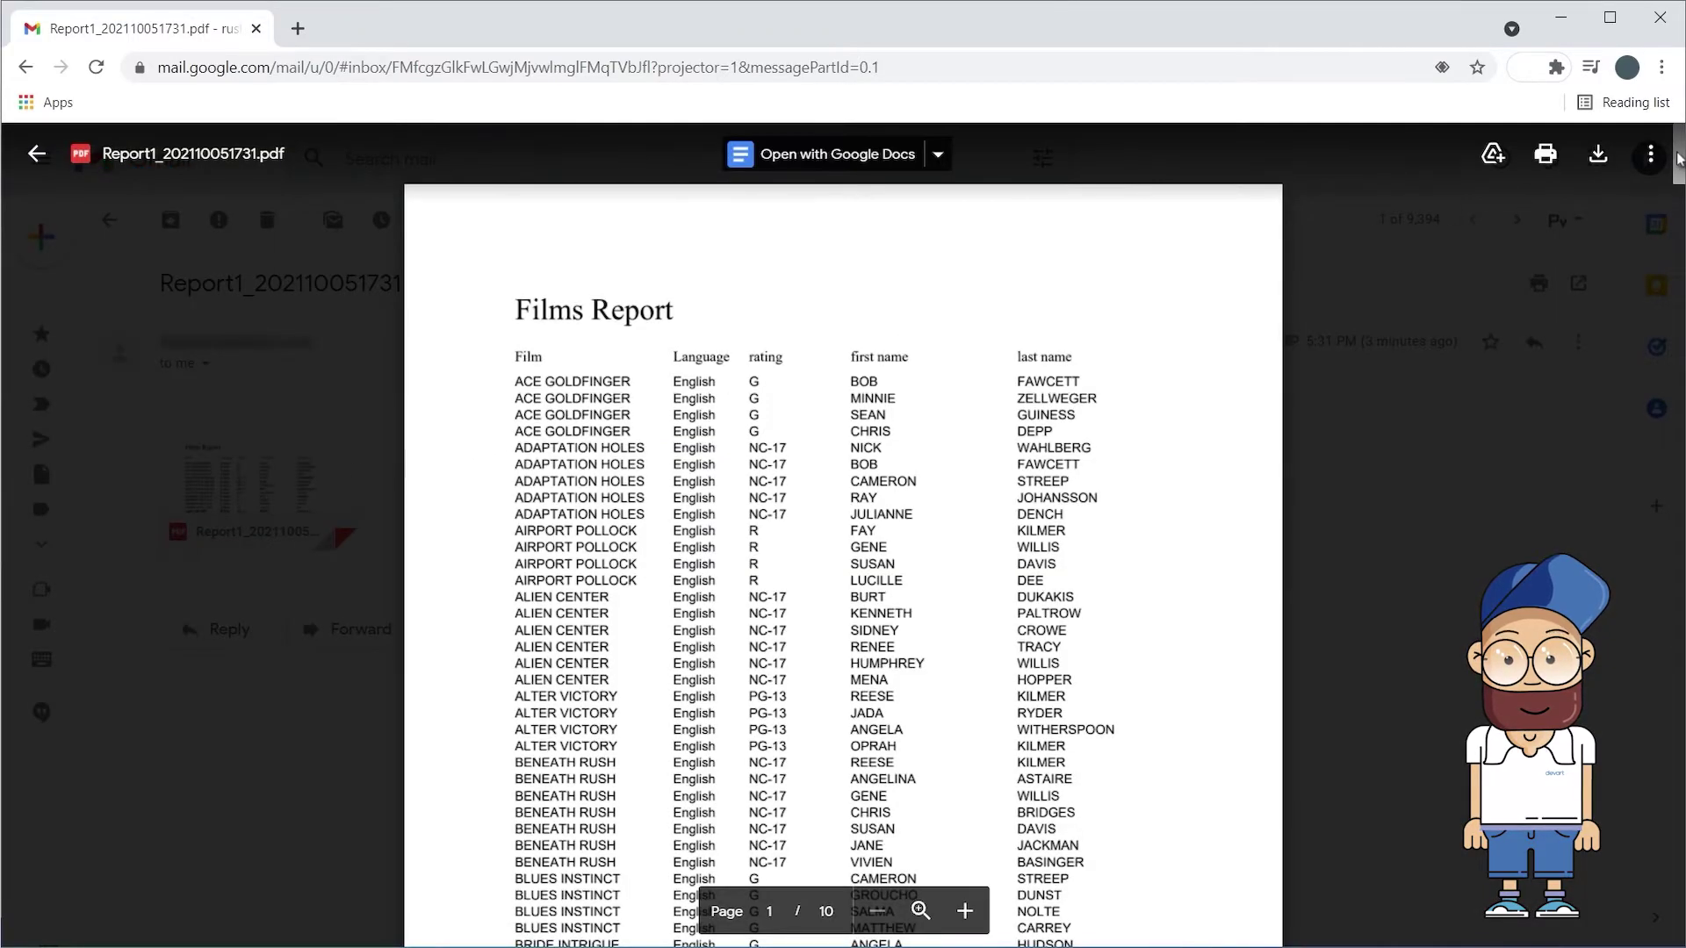
mouse_move(1679, 158)
left_mouse_down()
mouse_move(1679, 234)
mouse_move(1680, 158)
left_mouse_up()
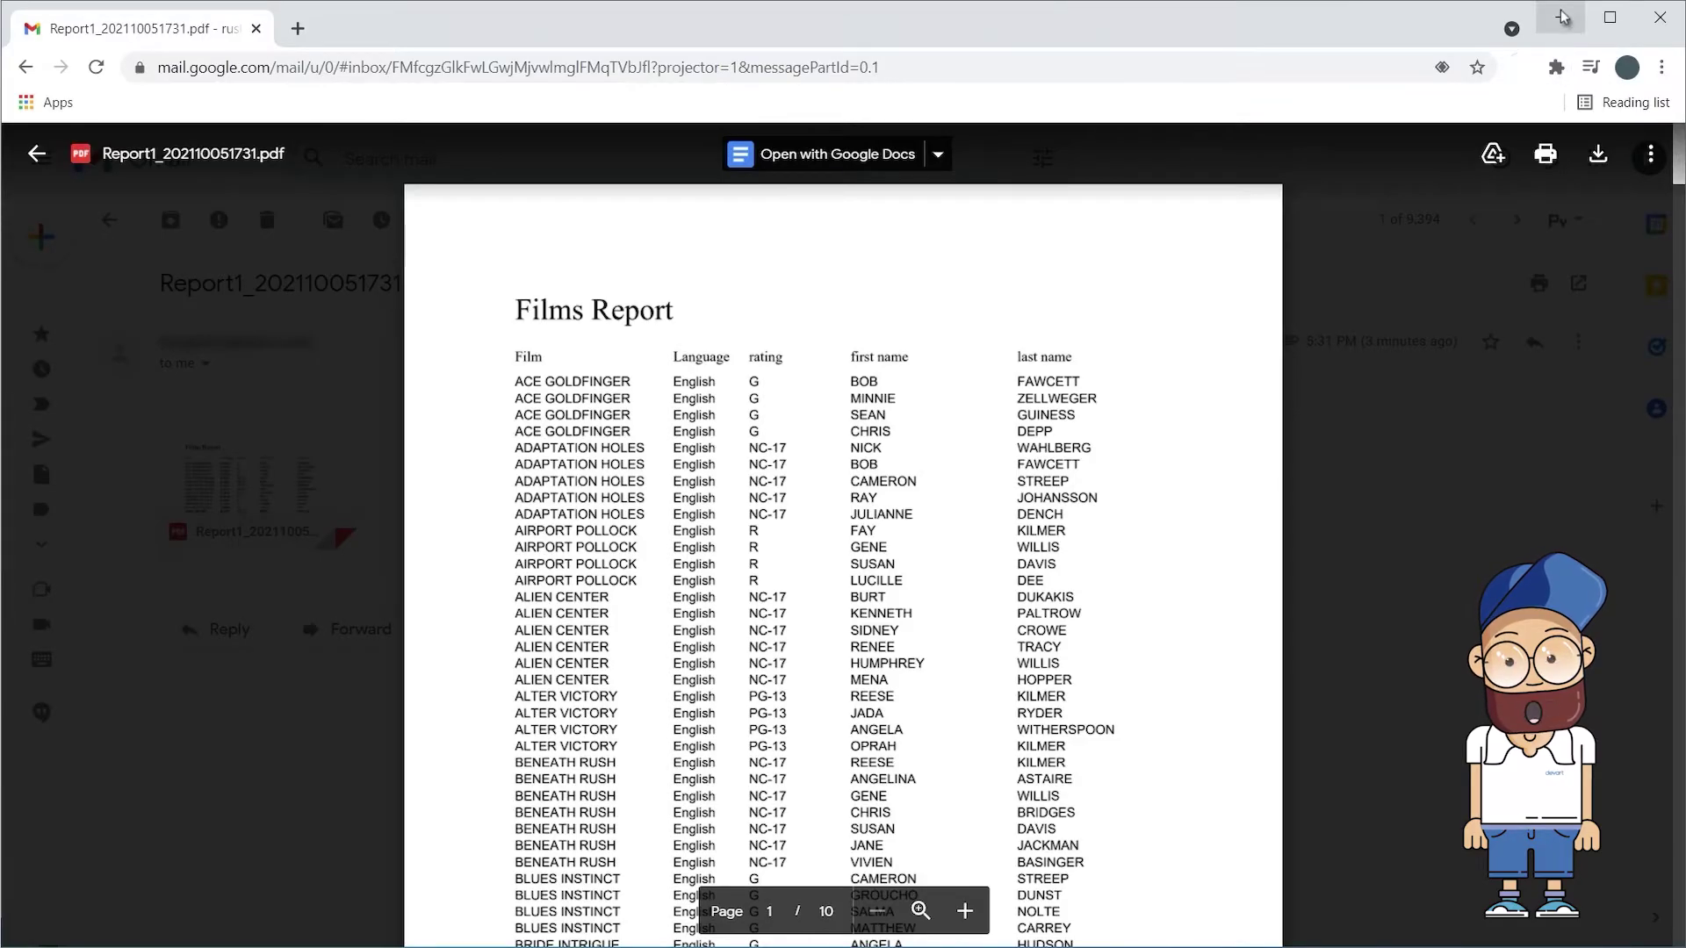
left_click(1562, 17)
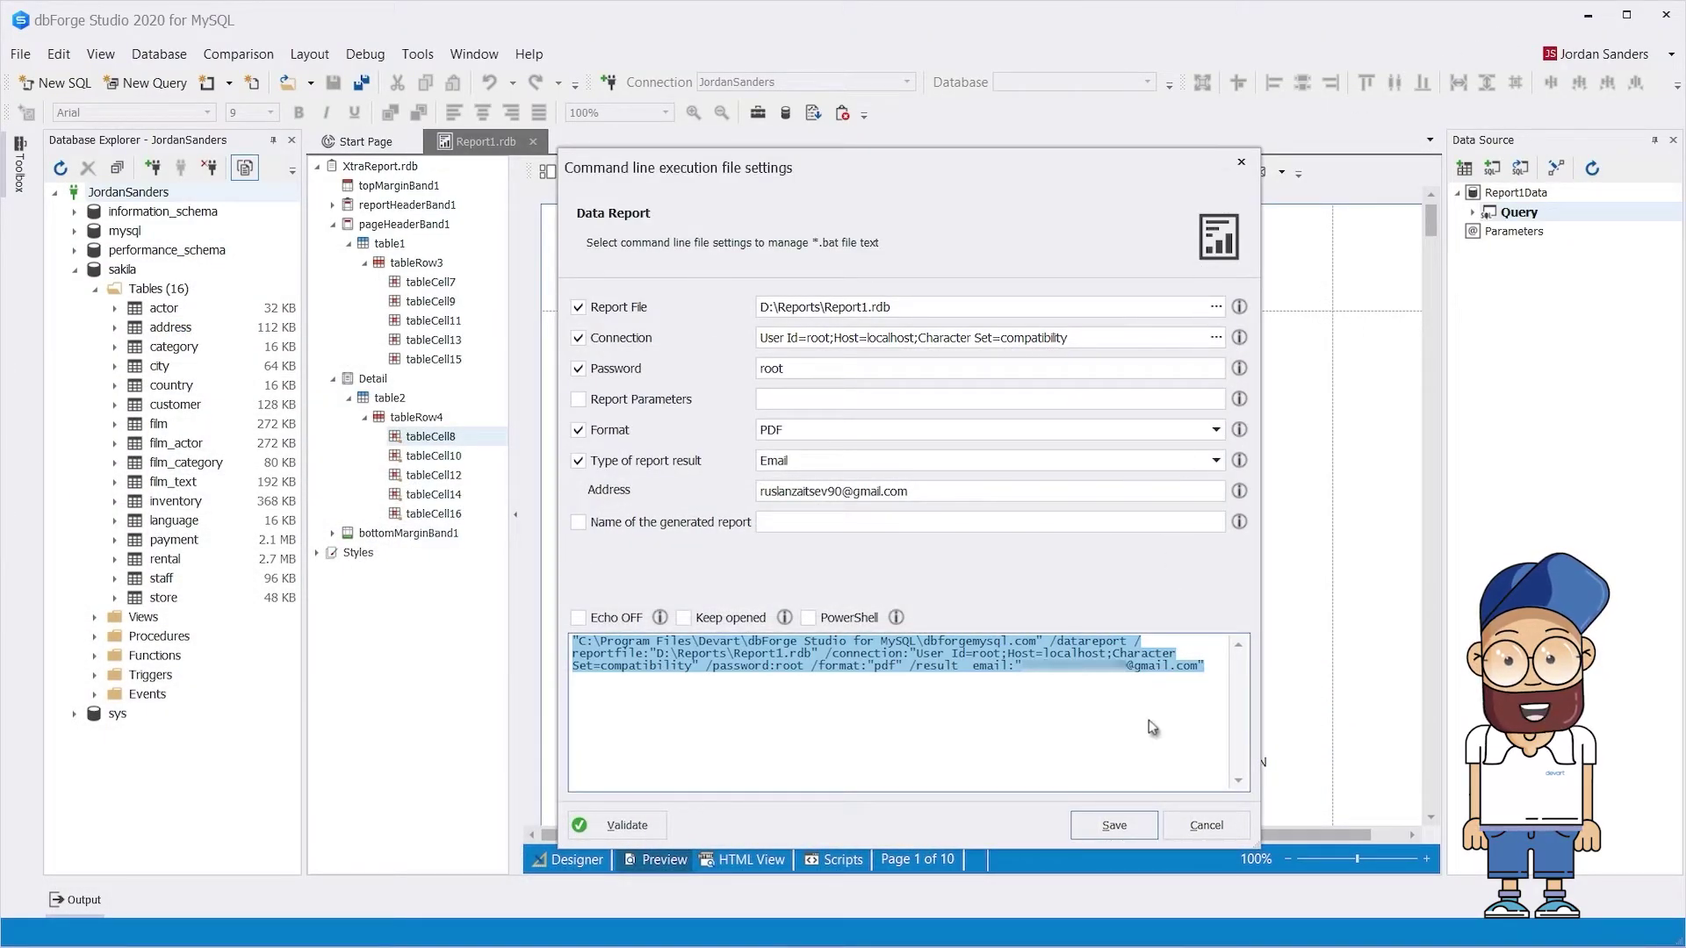
- Save the command-line settings as the Report batch file in D:\Reports
left_click(1138, 827)
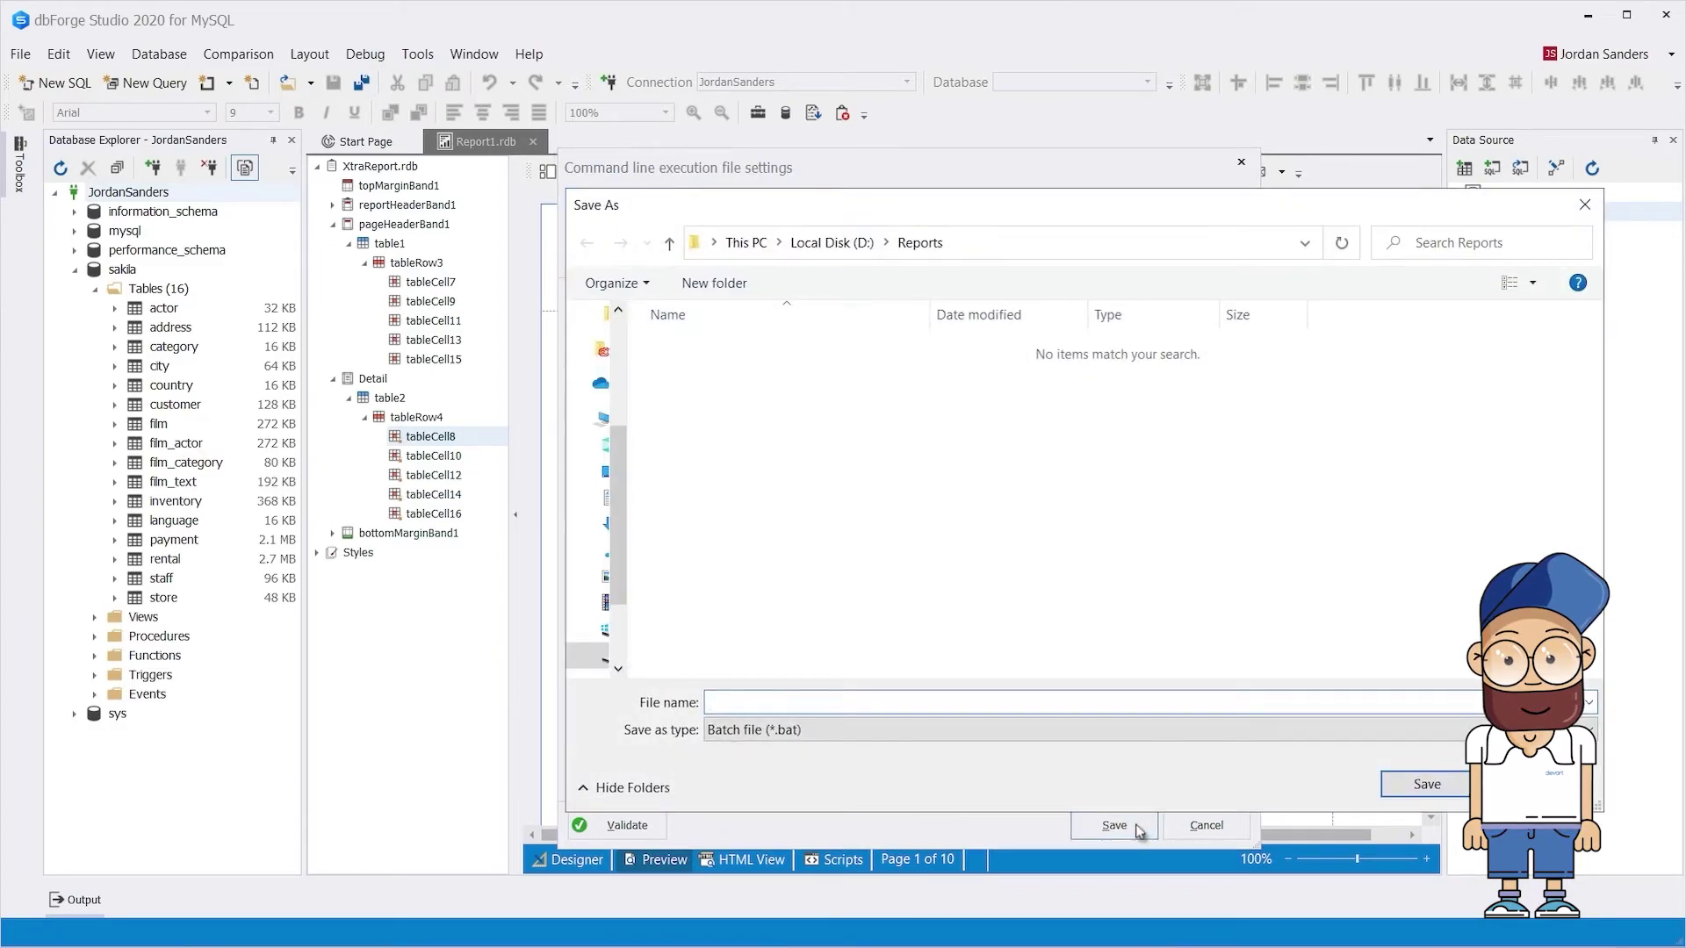
type("Report")
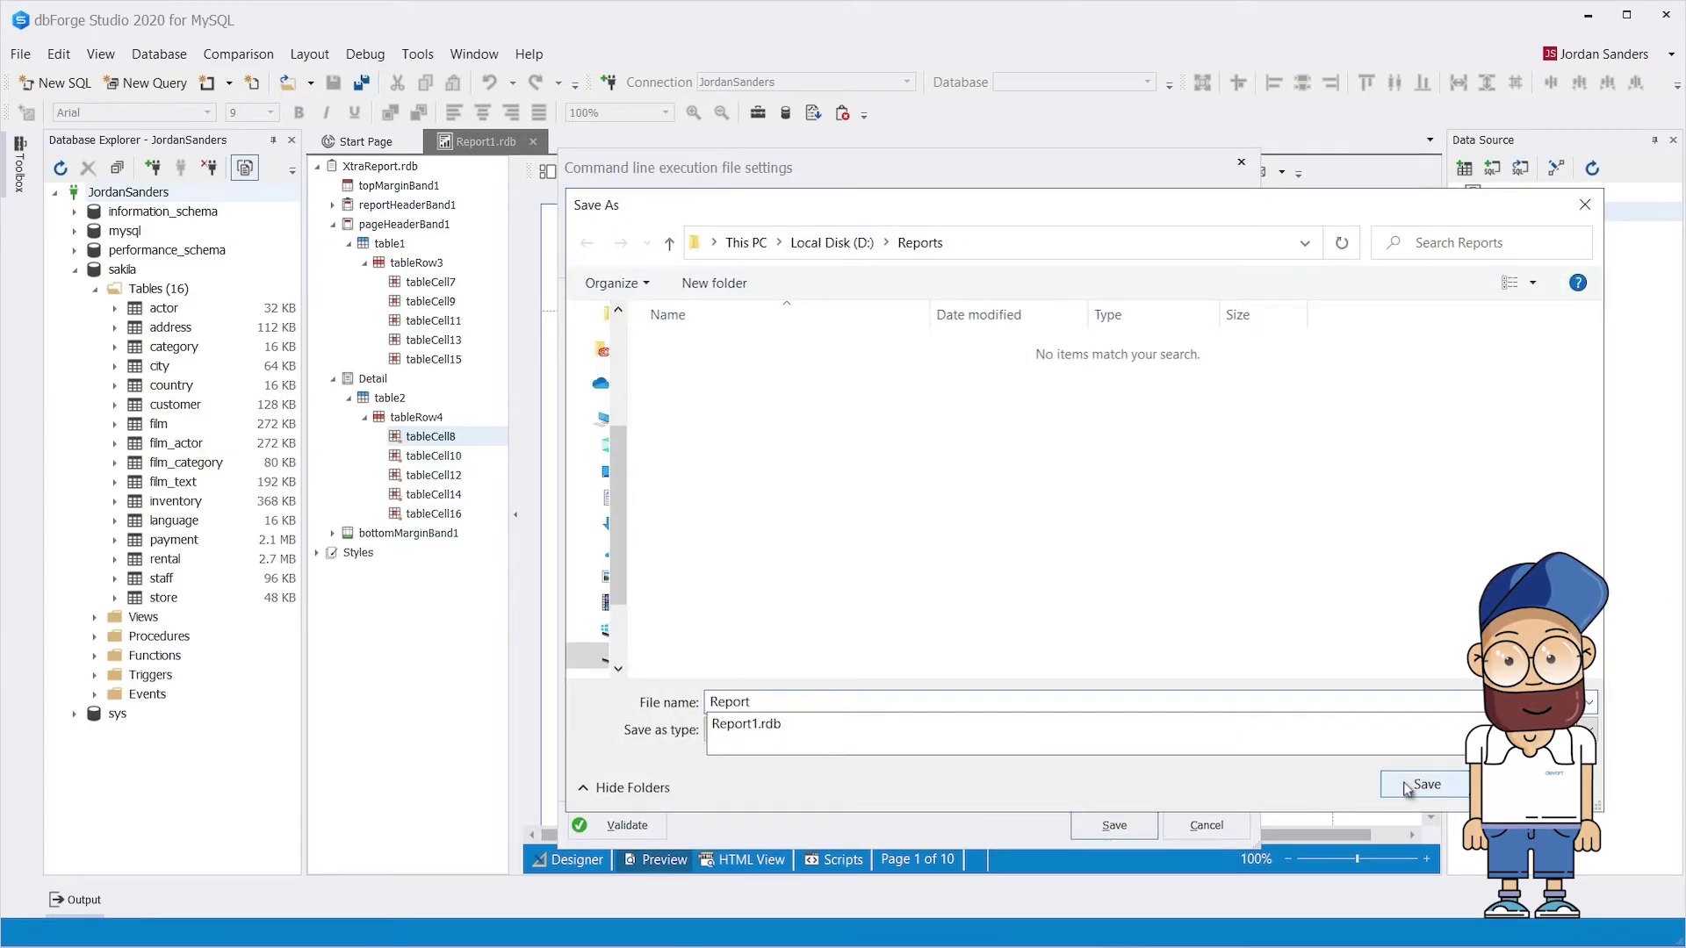
left_click(1405, 789)
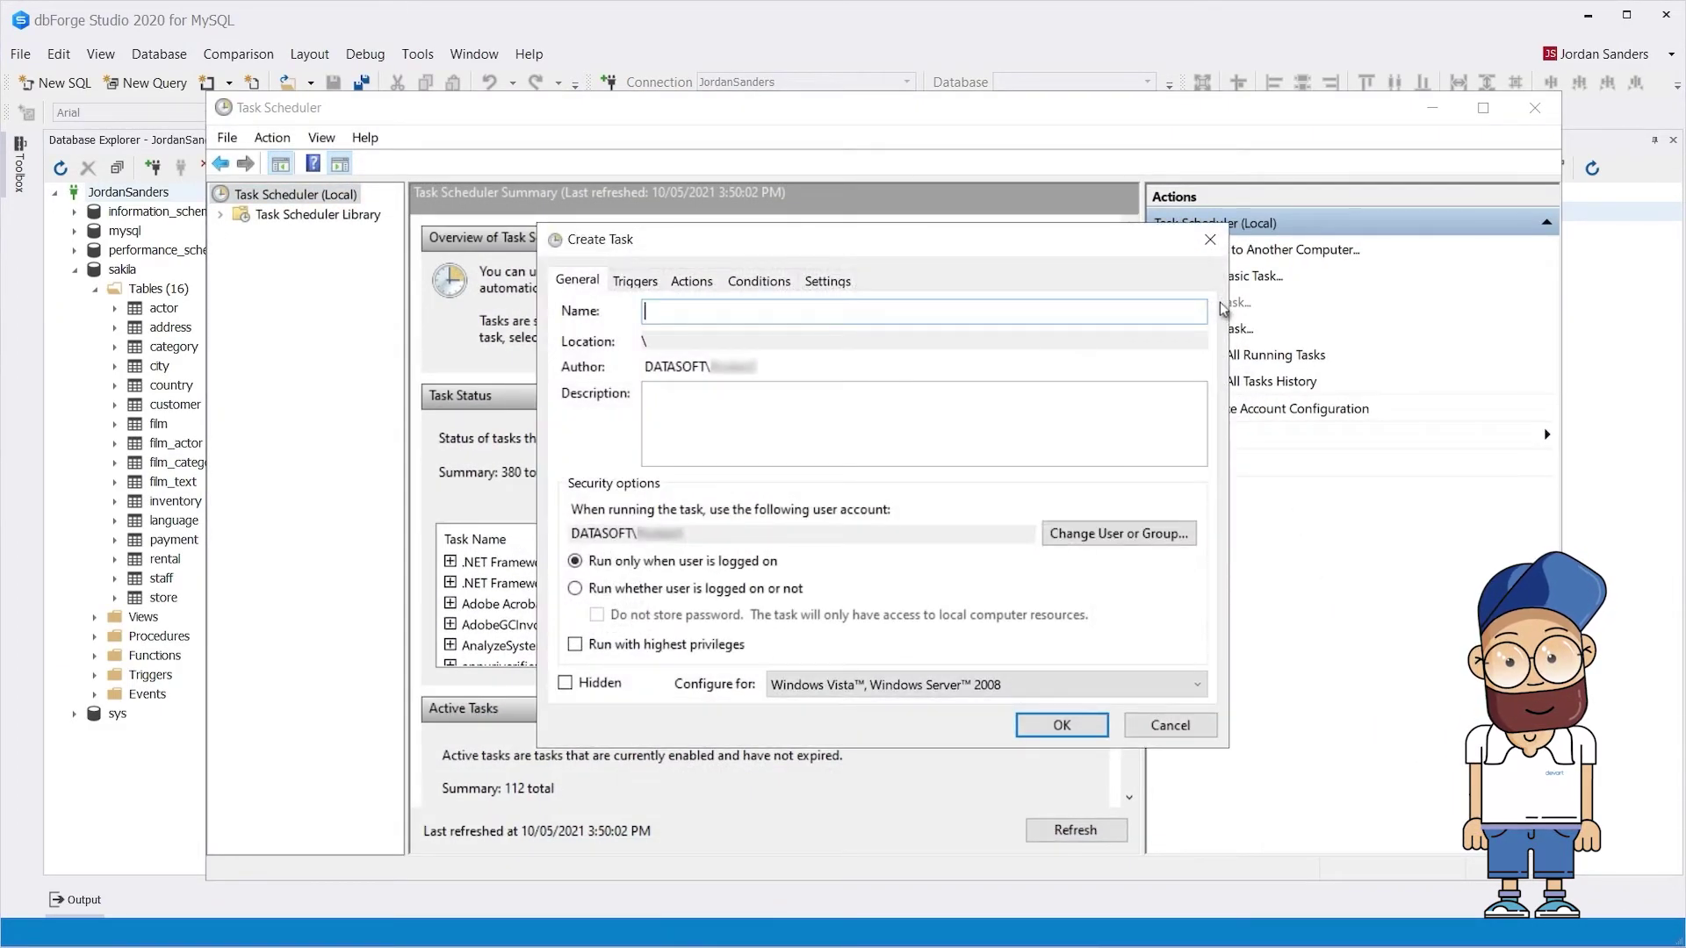
type("t1")
- Add a One time trigger for 5:40 PM on 10/05/2021
left_click(635, 282)
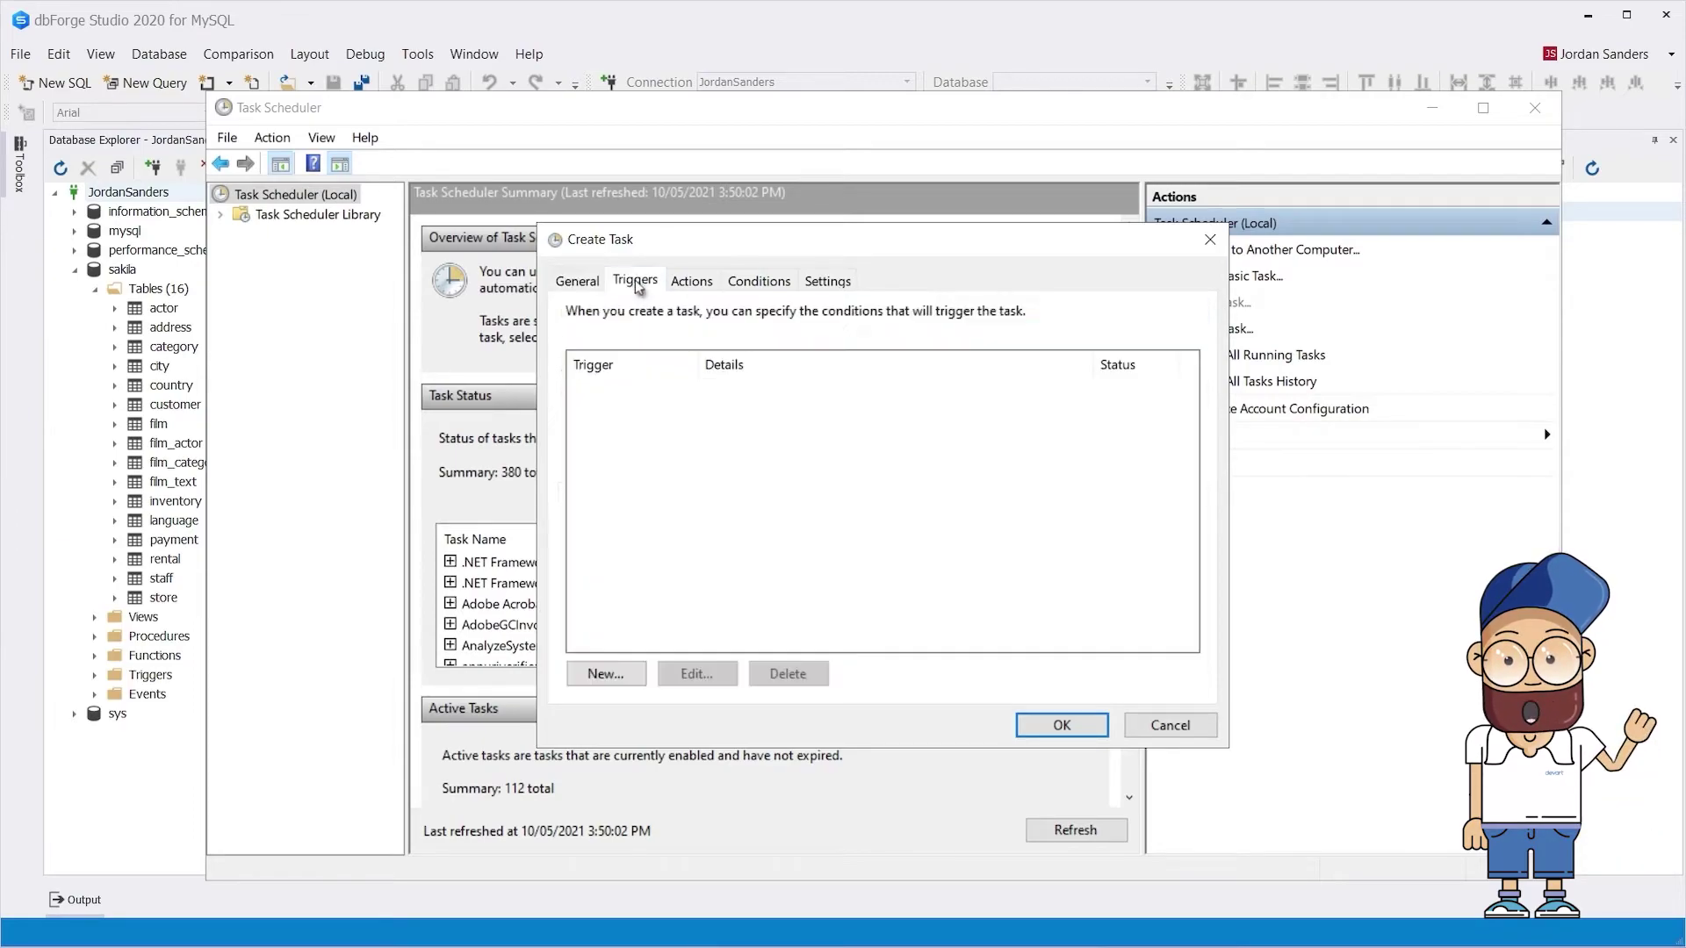
left_click(623, 675)
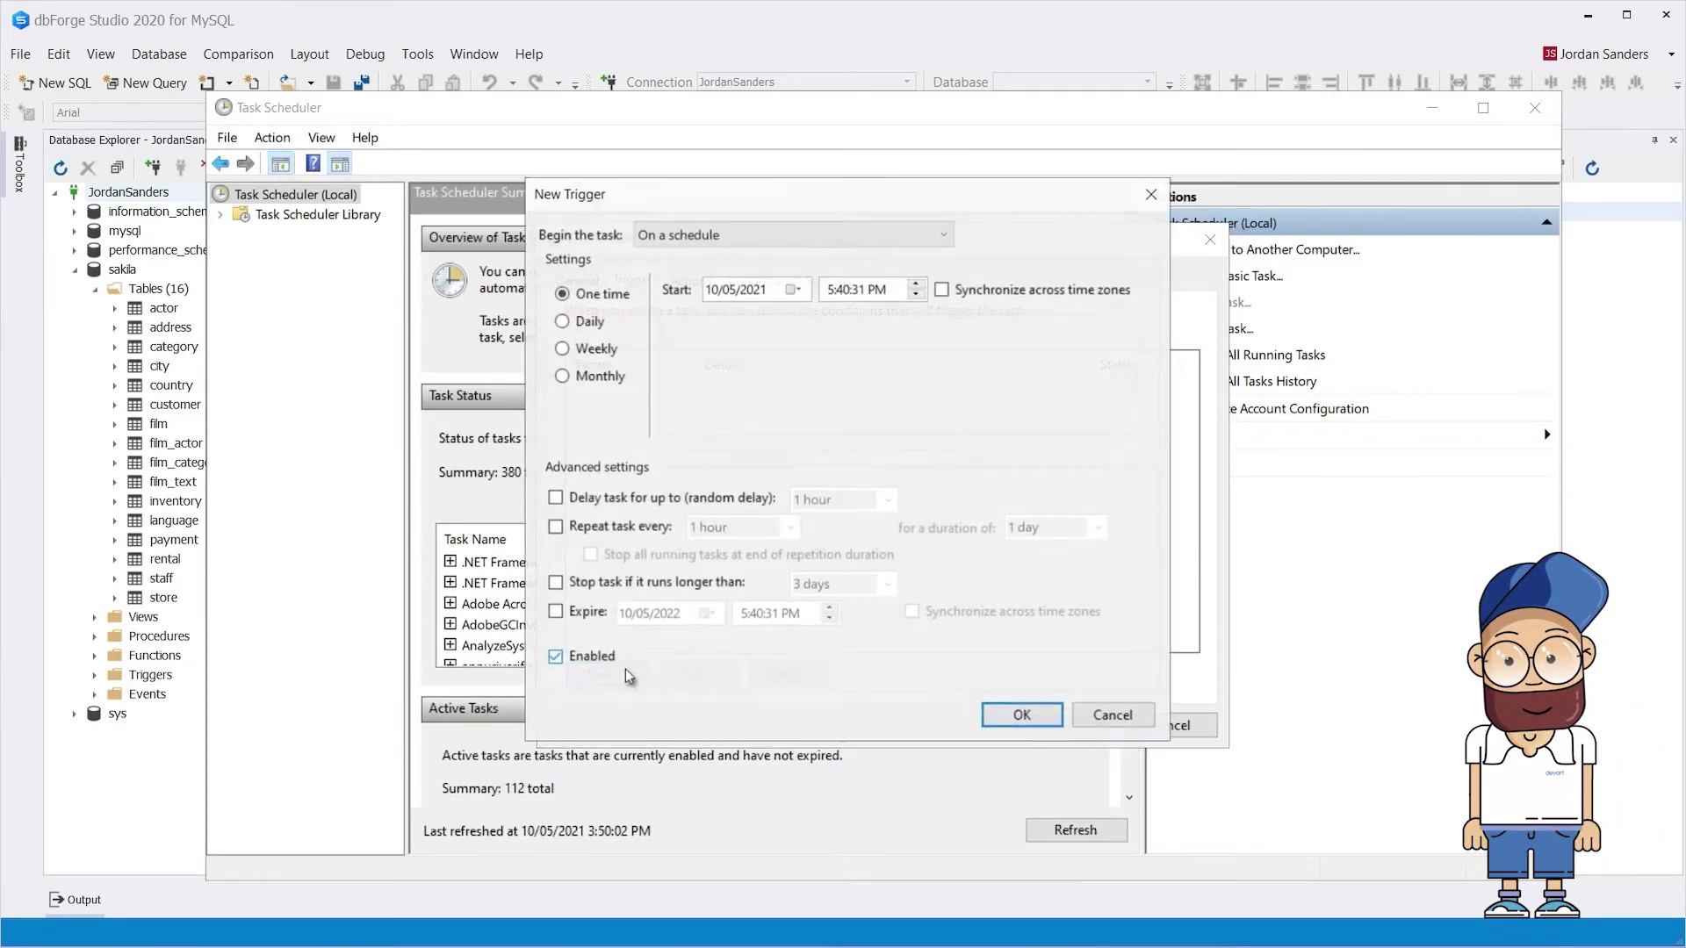
left_click(1015, 718)
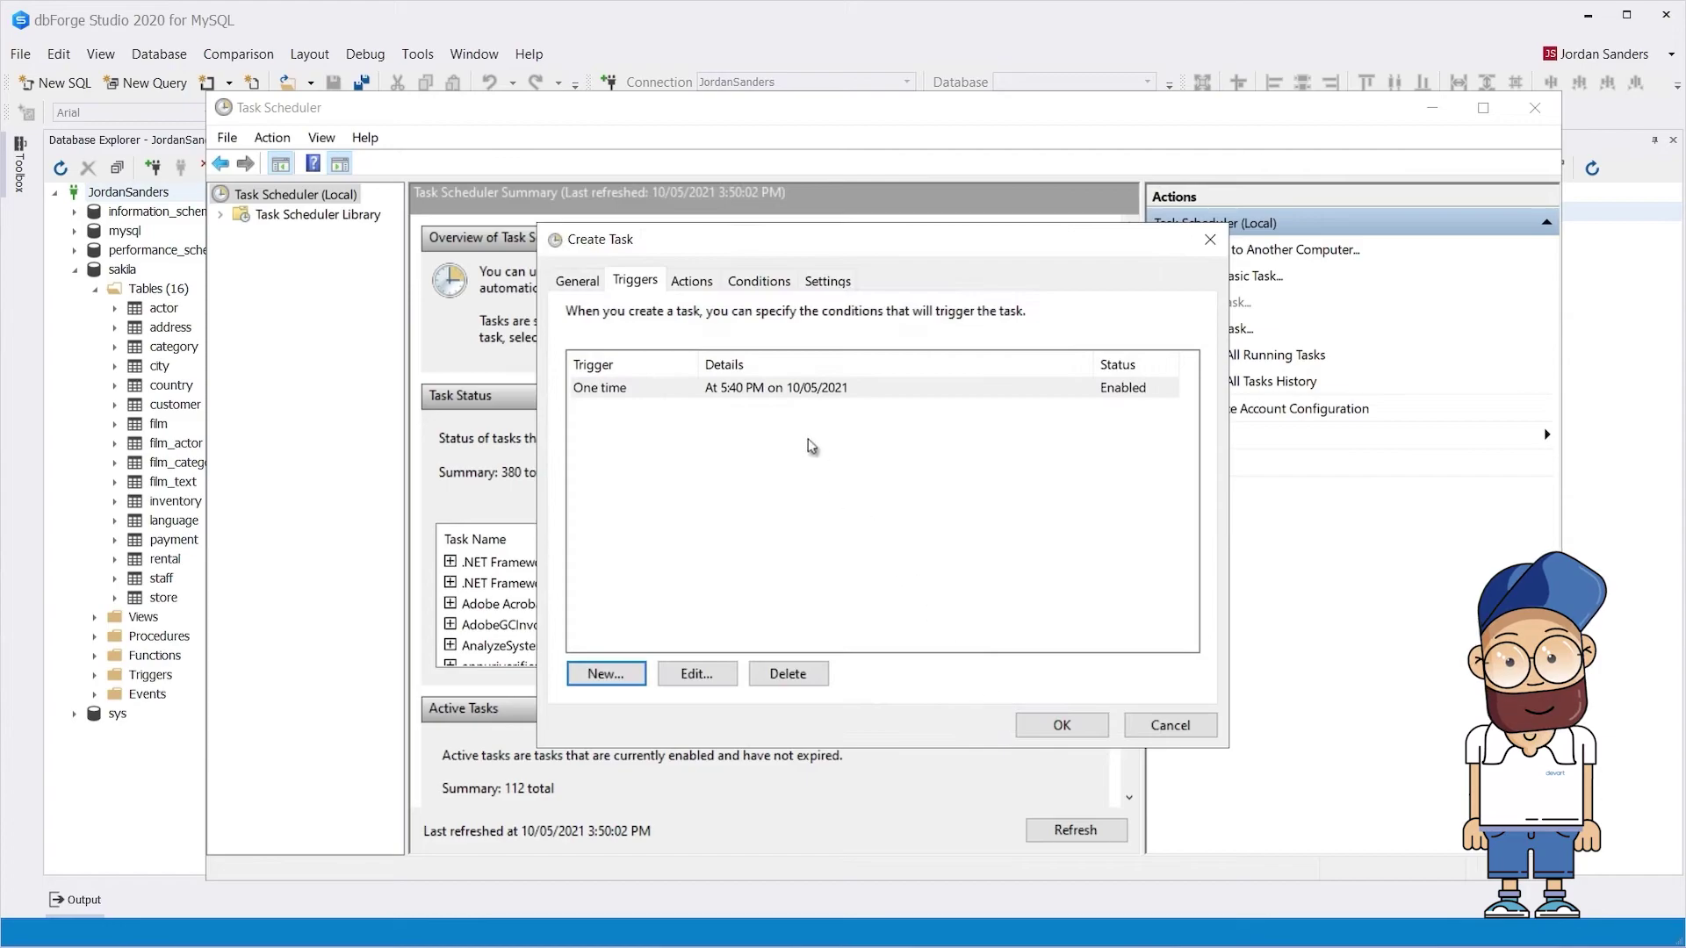
- Add a Start a program action running D:\Reports\Report.bat and save the task
left_click(693, 285)
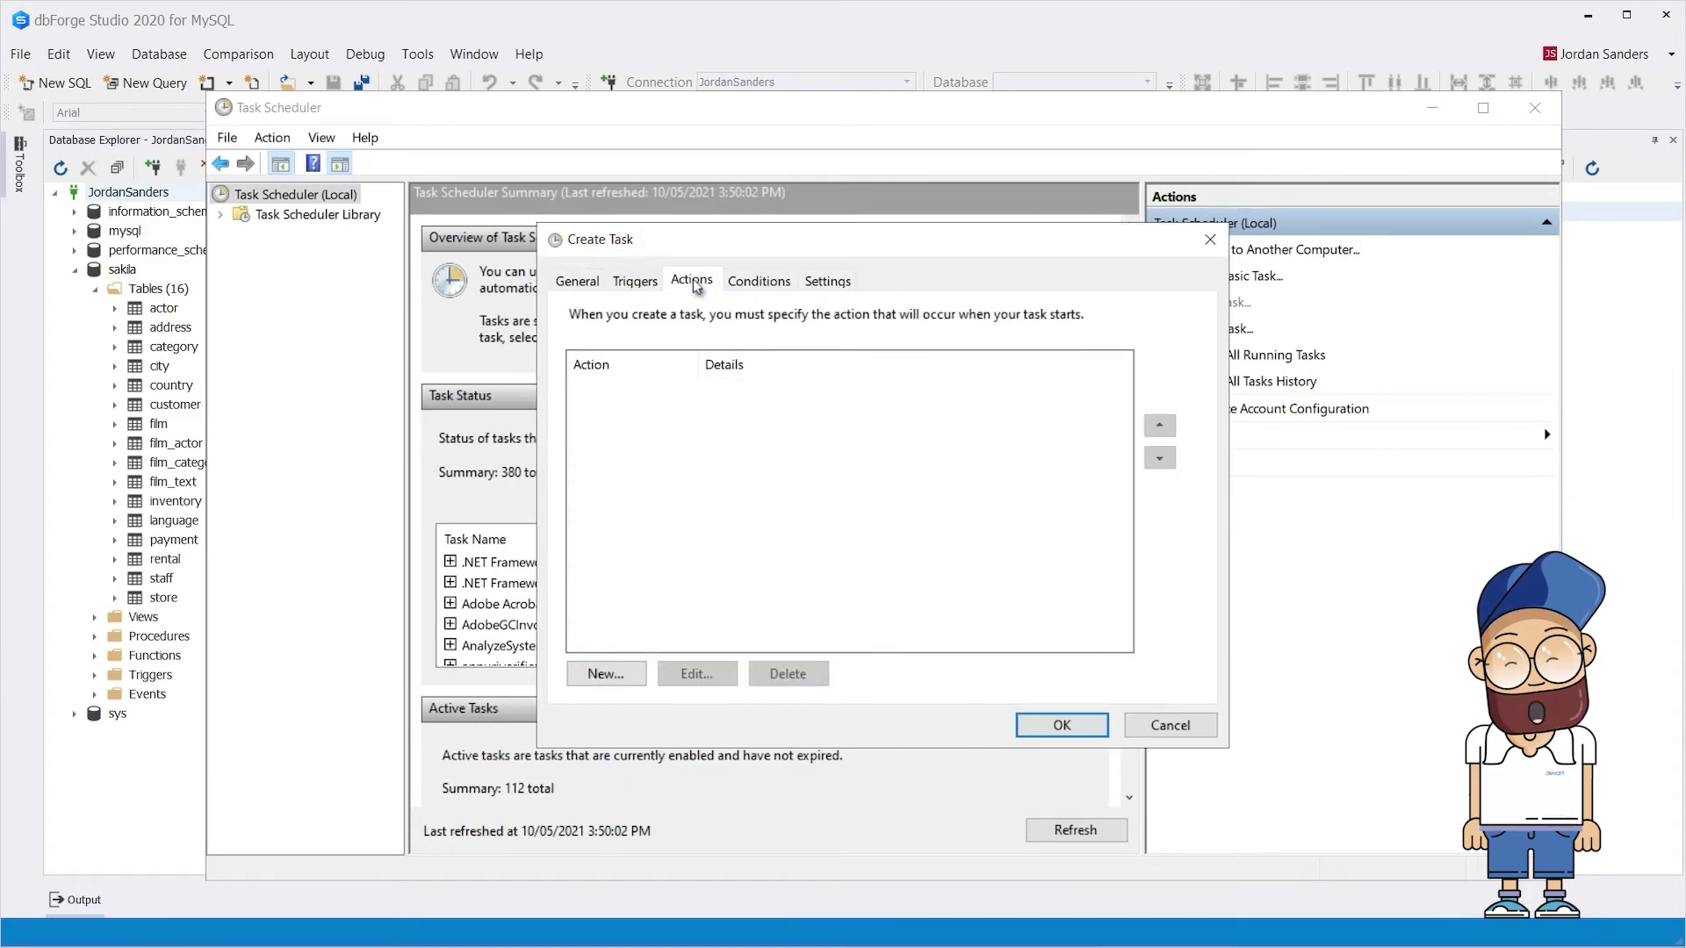
left_click(591, 678)
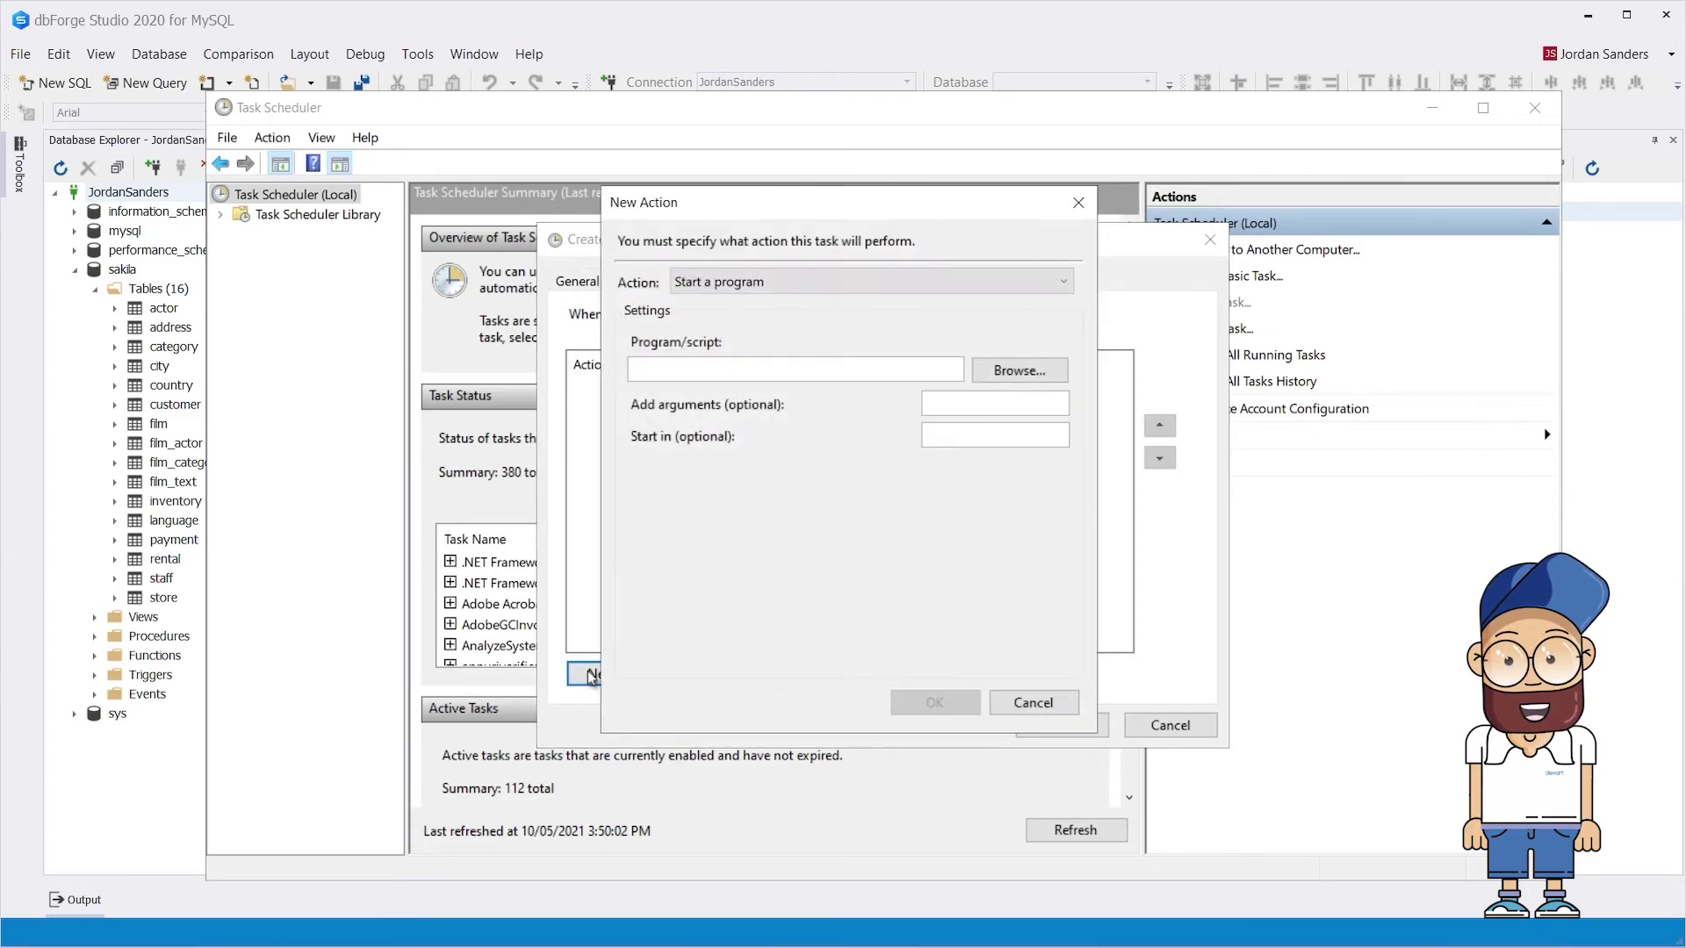
left_click(990, 374)
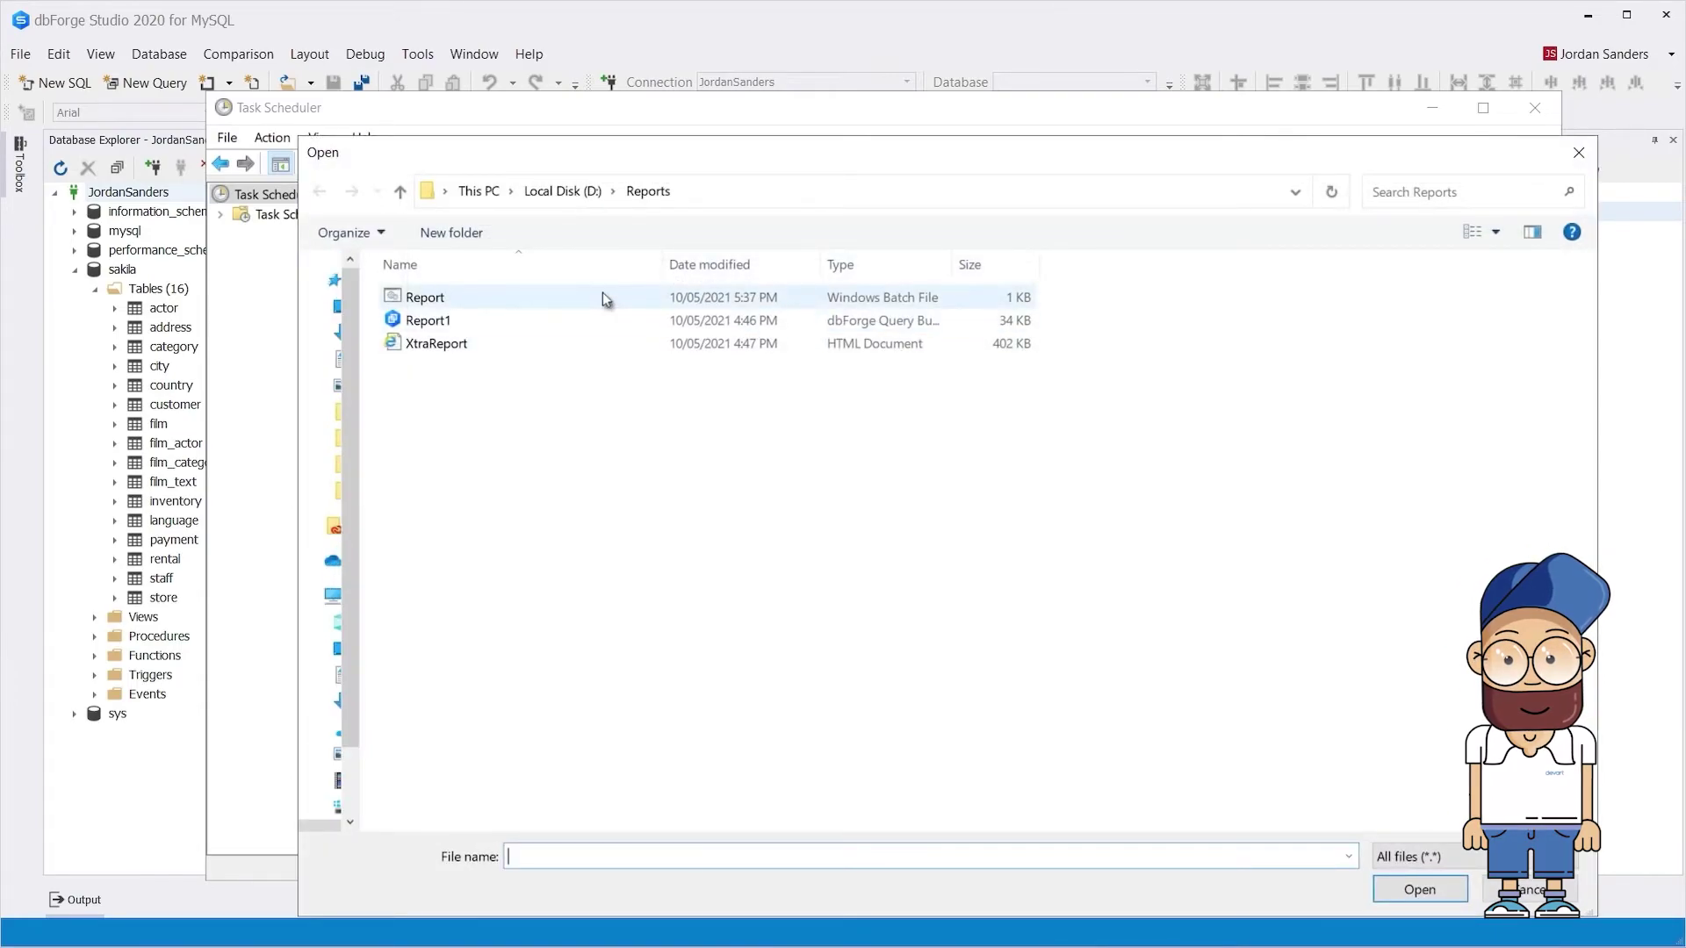
left_click(601, 298)
left_click(1396, 891)
left_click(934, 703)
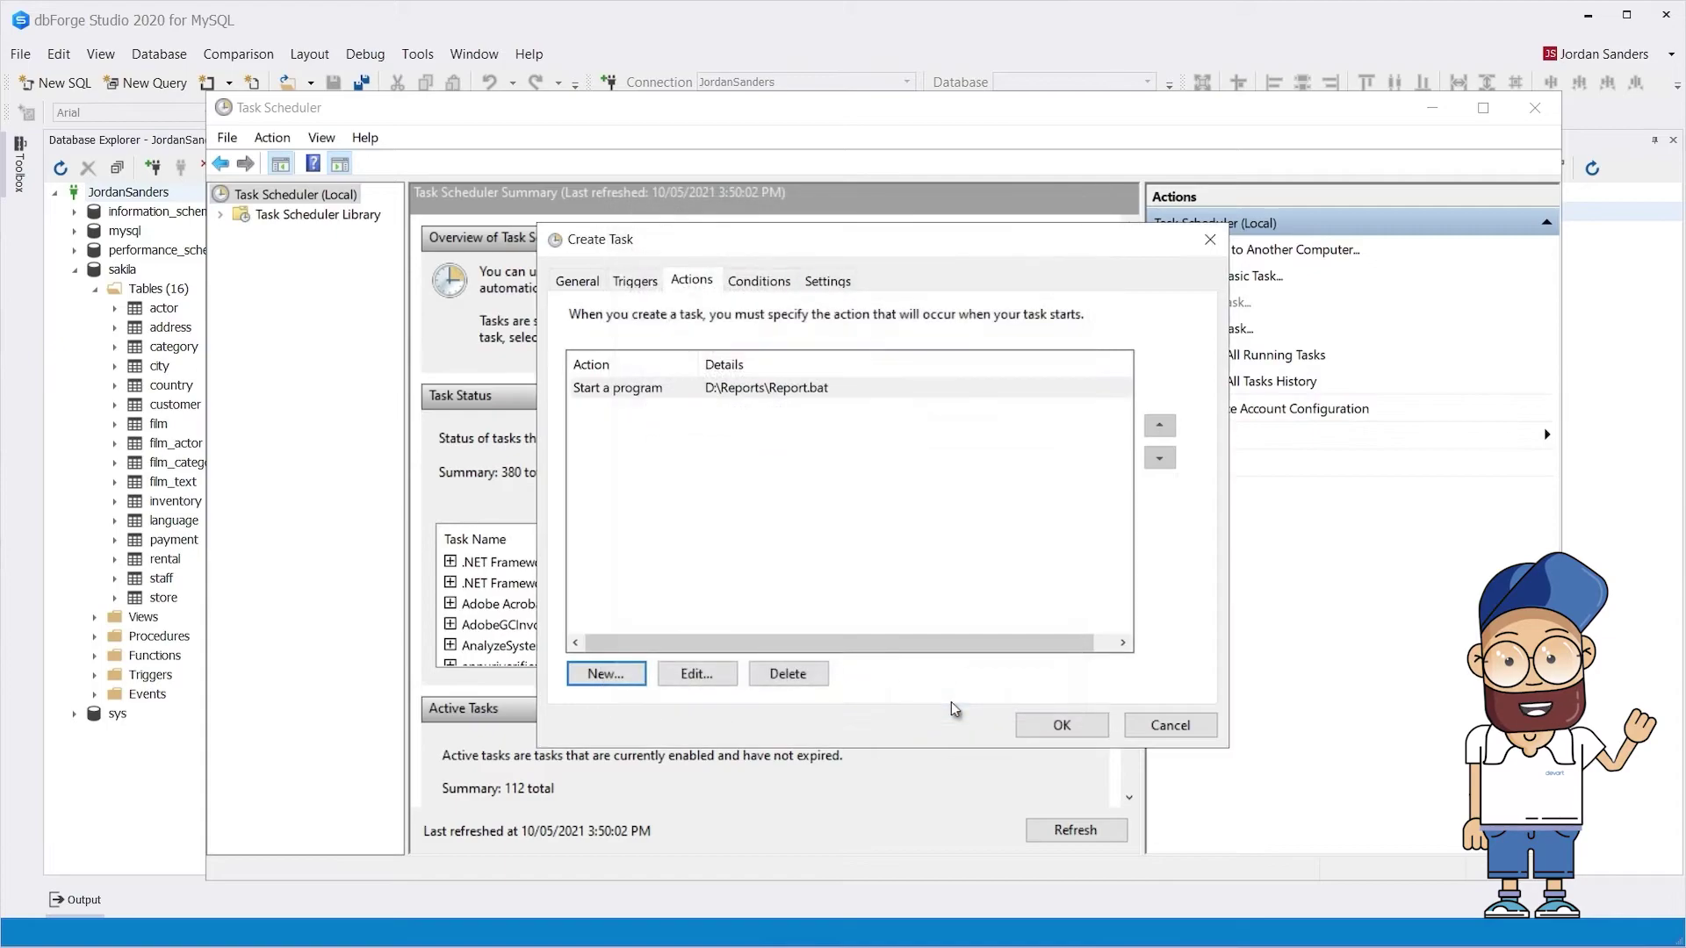
left_click(1046, 728)
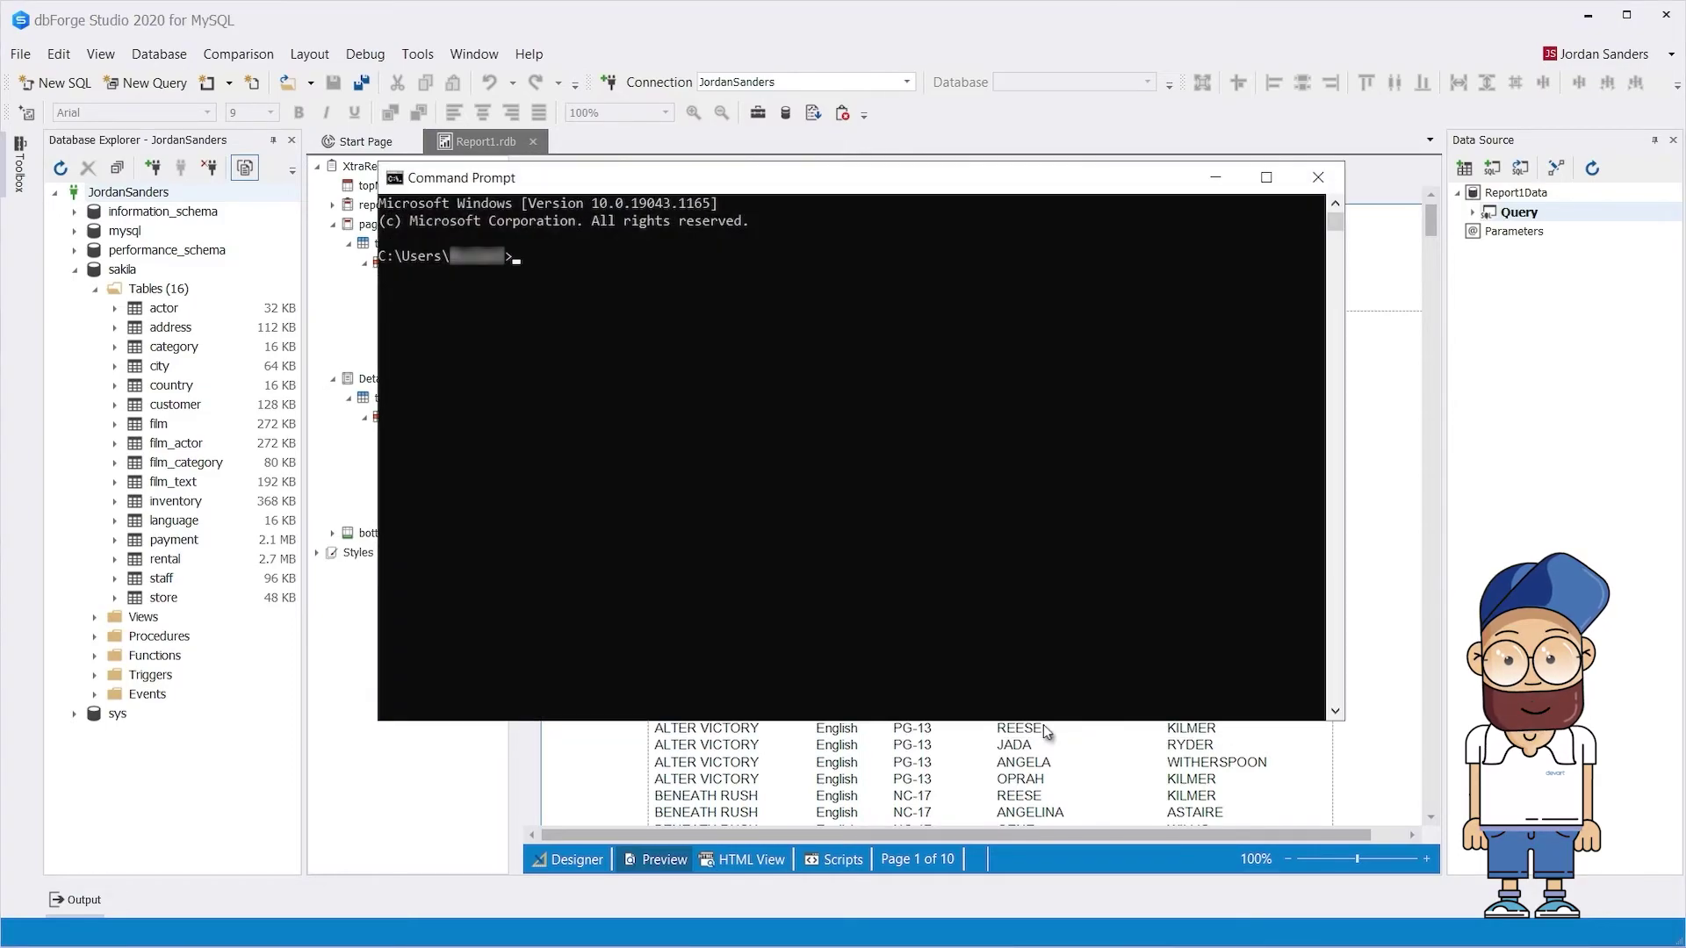
type("cd C:\\Program Files\\Devart\\dbForge Studio for MySQL")
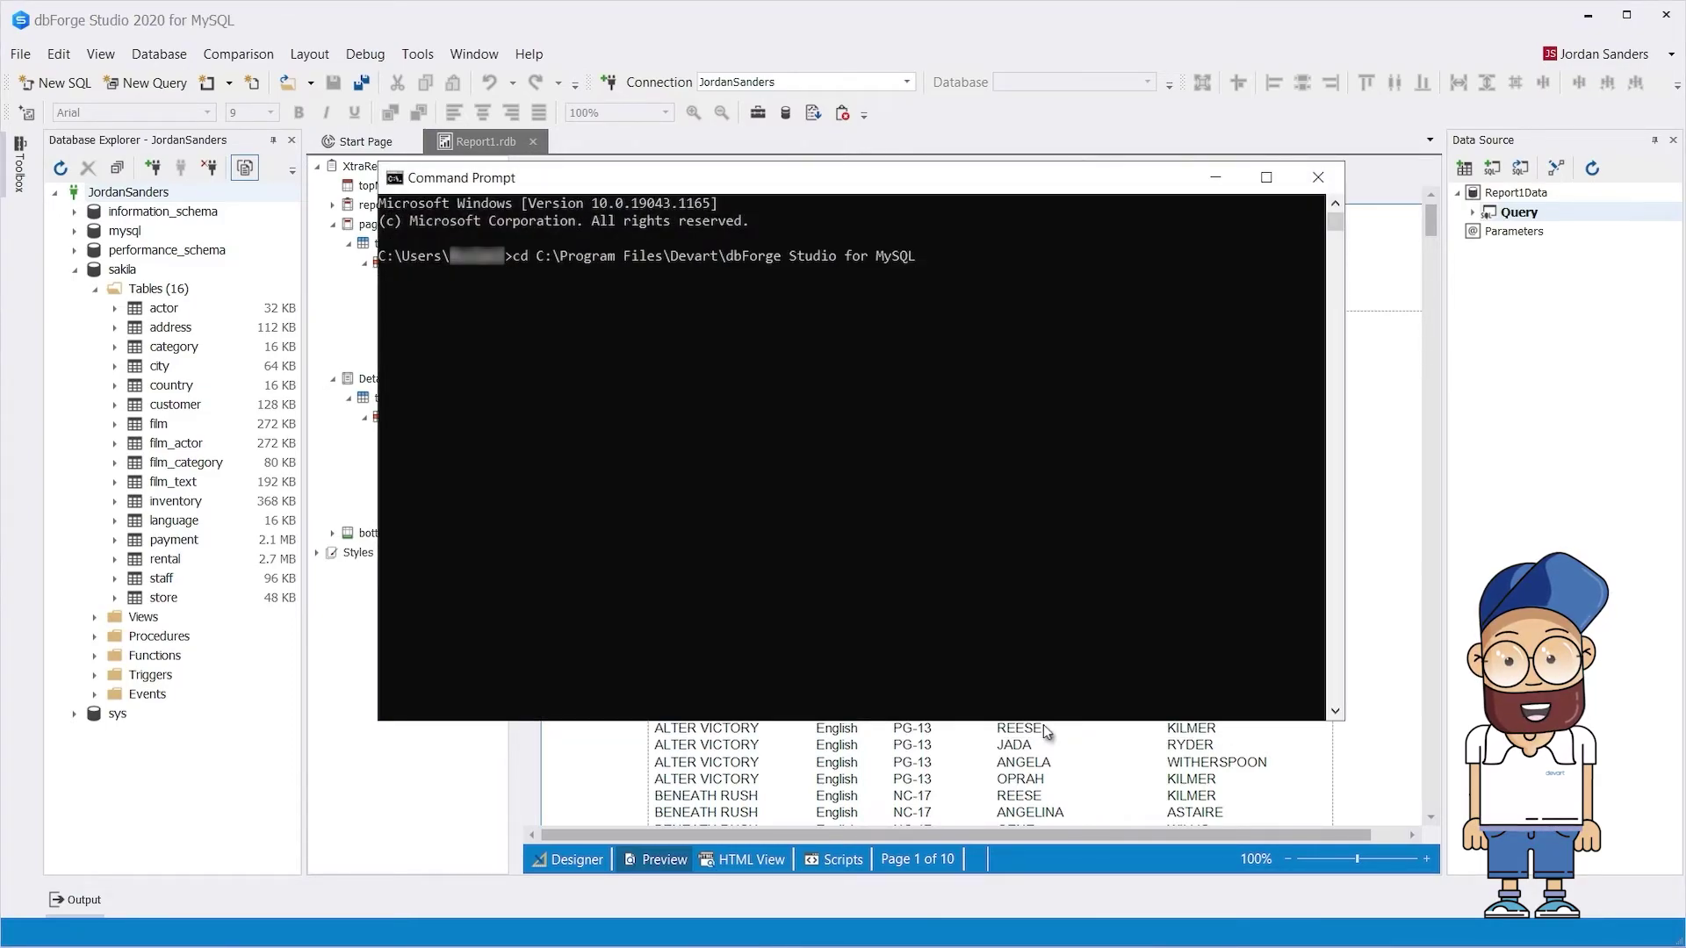
- From the dbForge Studio for MySQL folder, run dbforgemysql.com /datareport /exitcodes
key("Return")
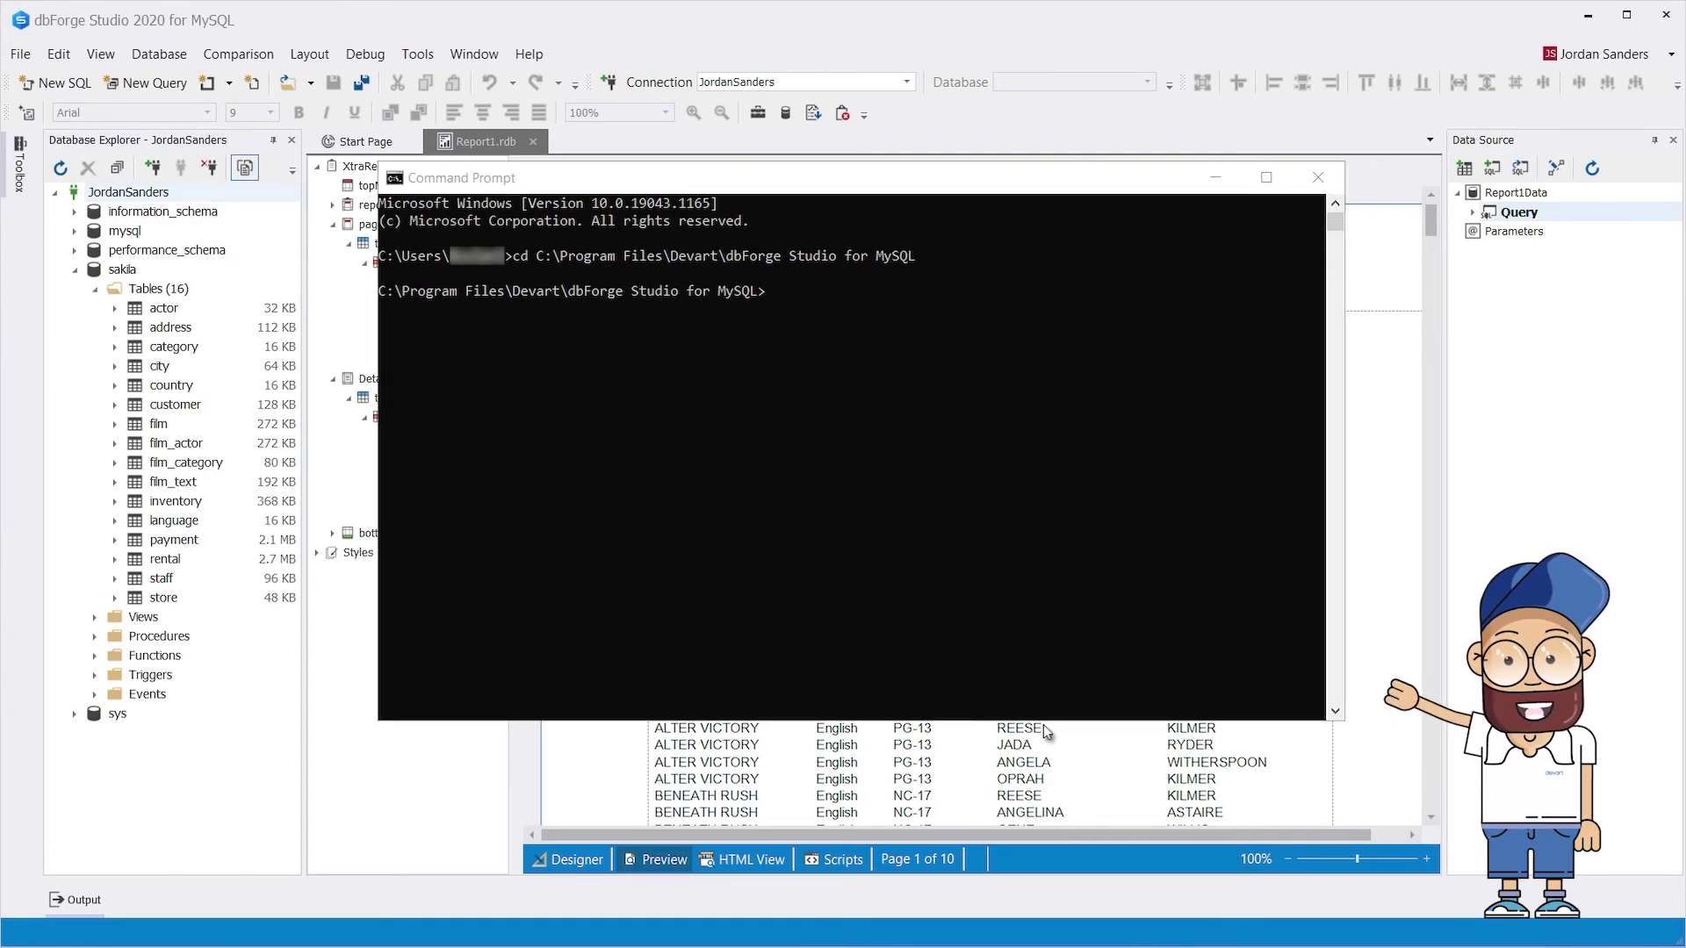
type("dbforgemysql.com /datareport /exitcodes")
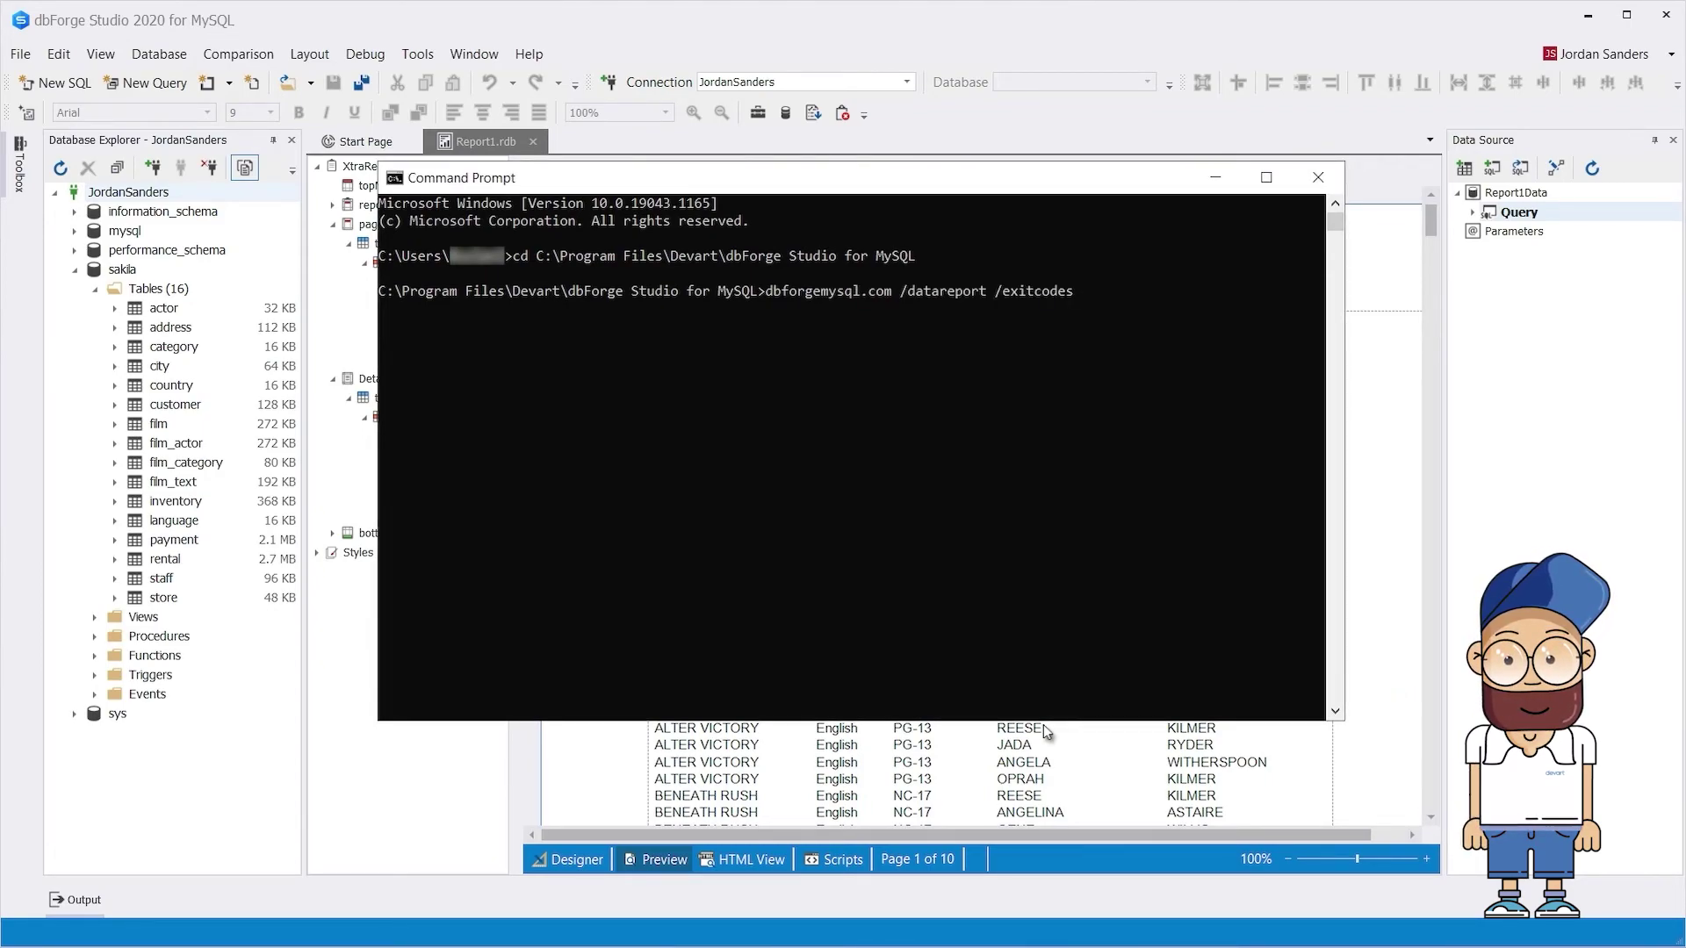
key("Return")
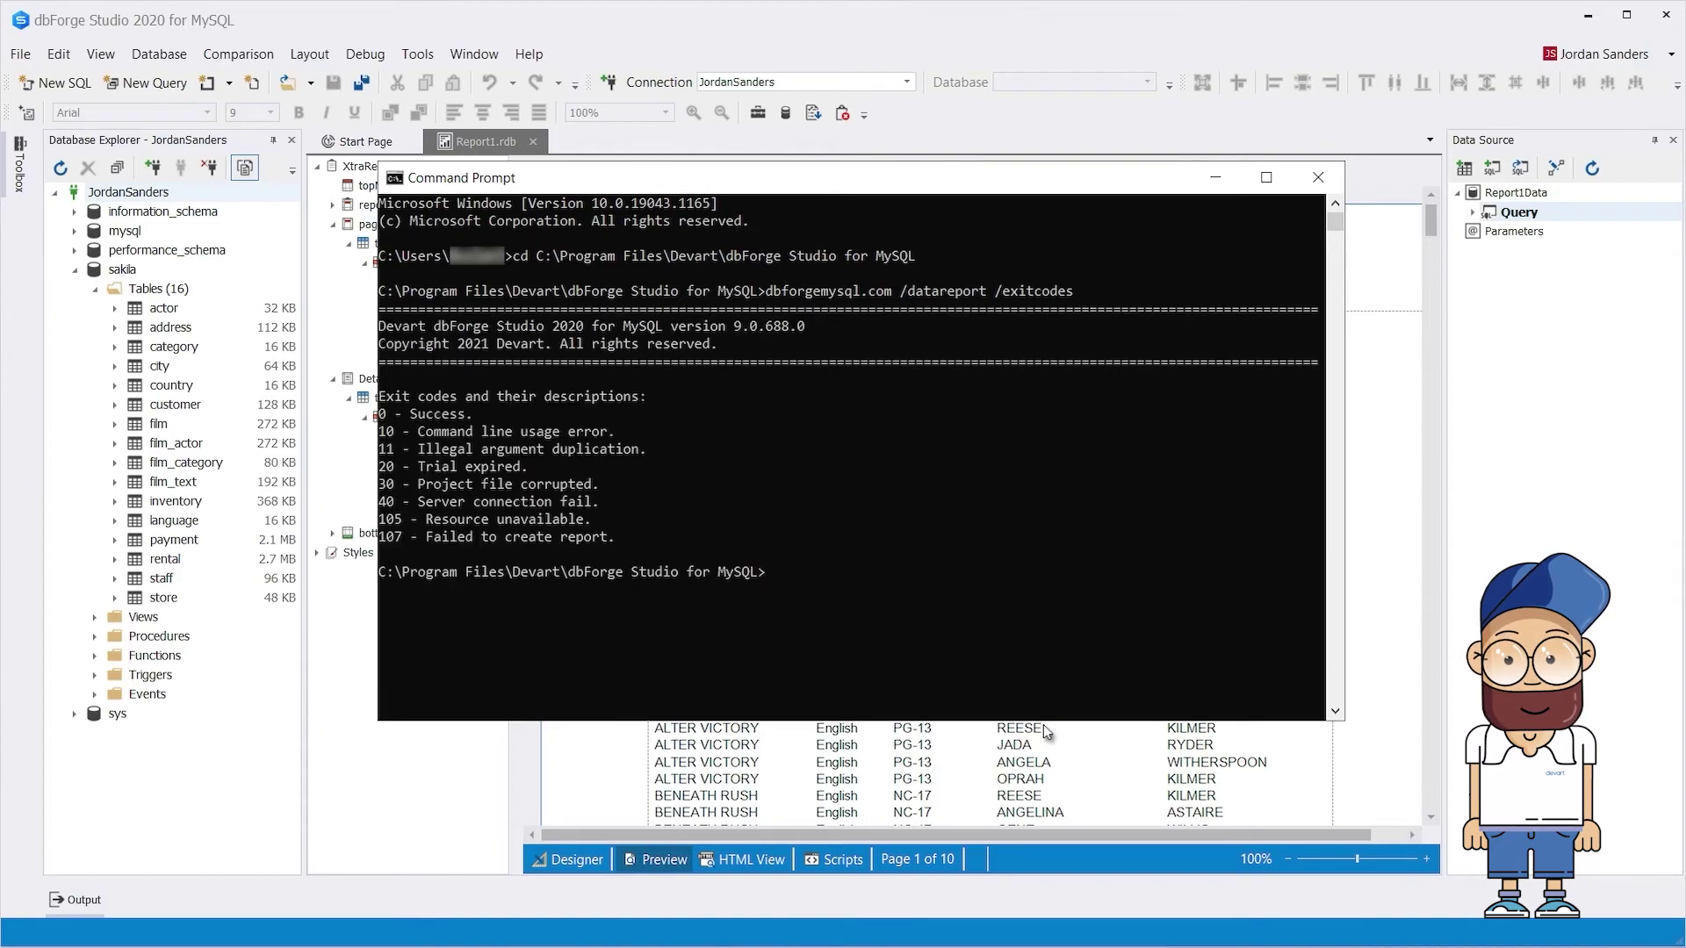